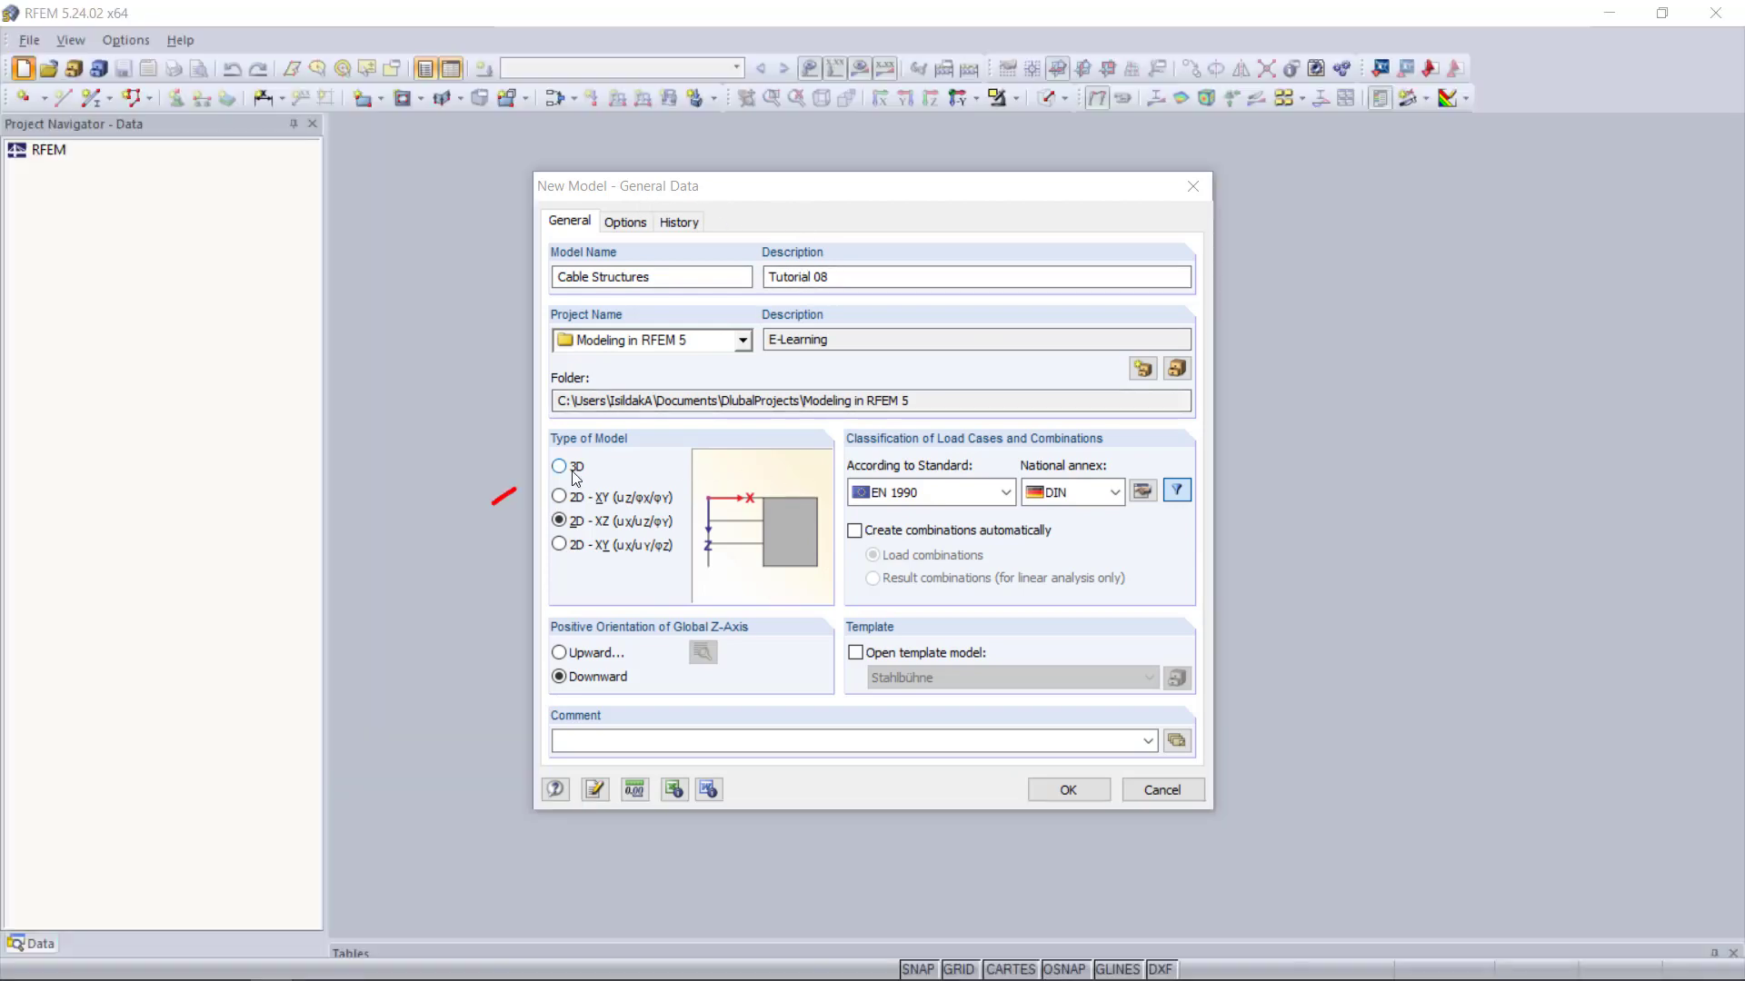
# Step: Set the new model's type to 3D, activate RF-FORM-FINDING, and create the model
pyautogui.click(560, 467)
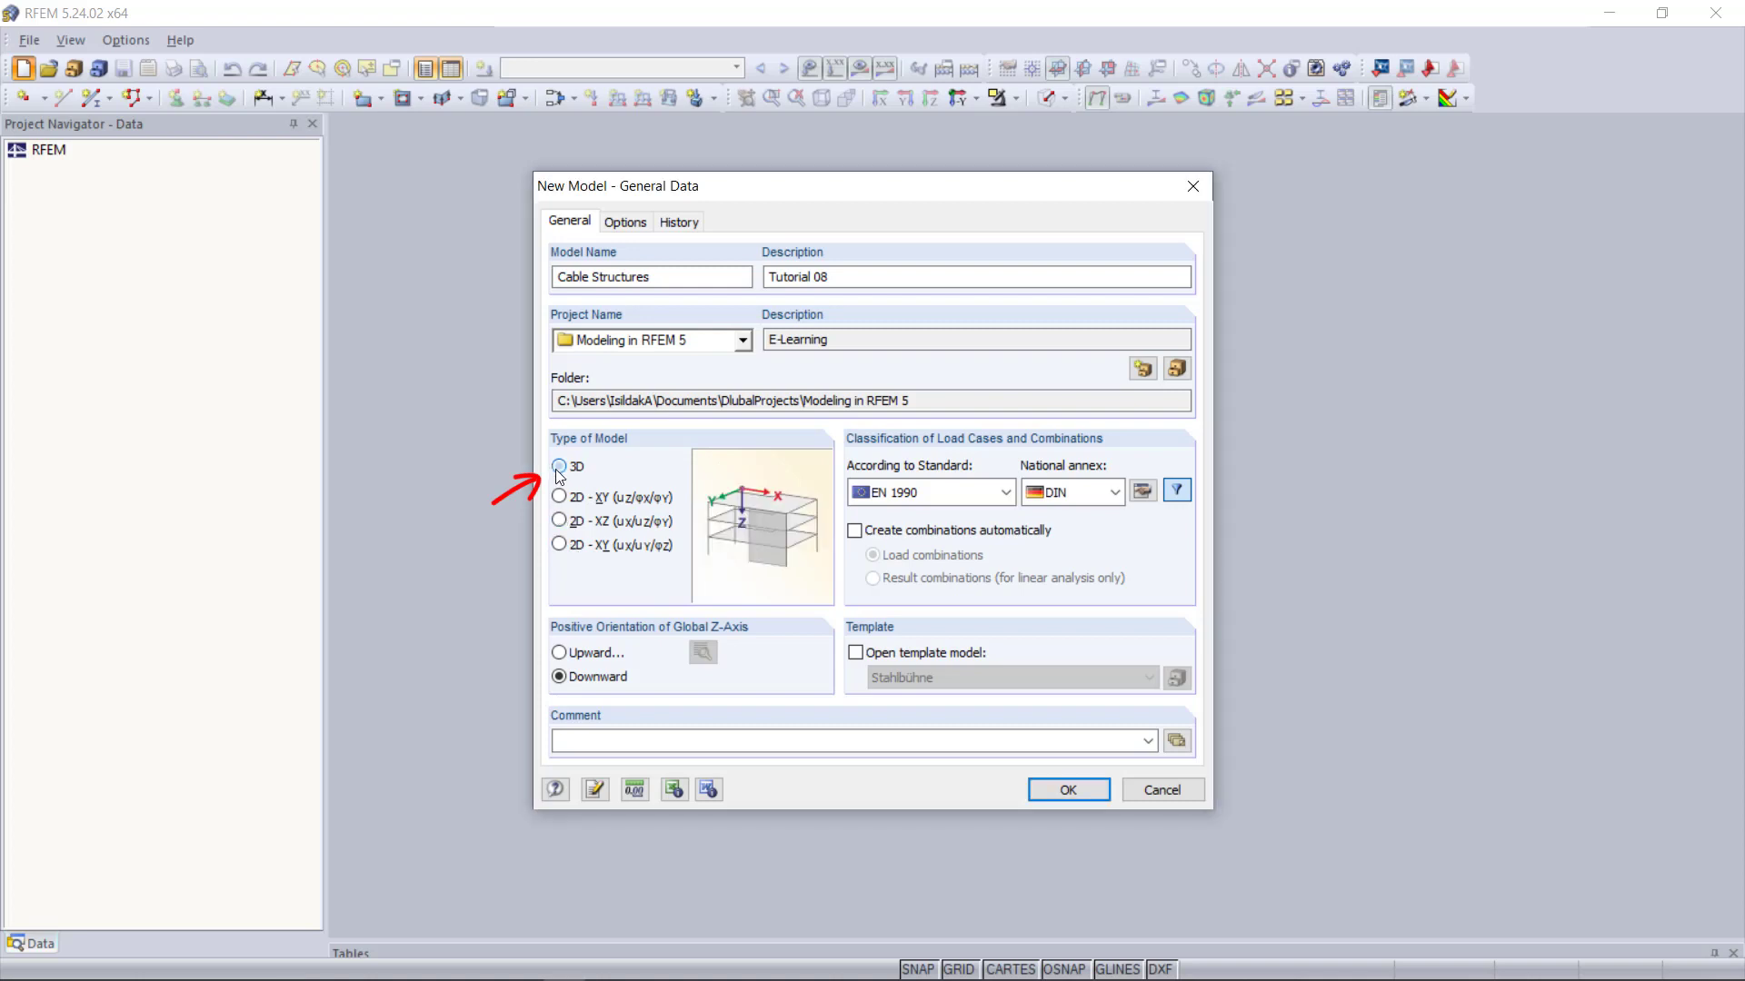
pyautogui.click(640, 229)
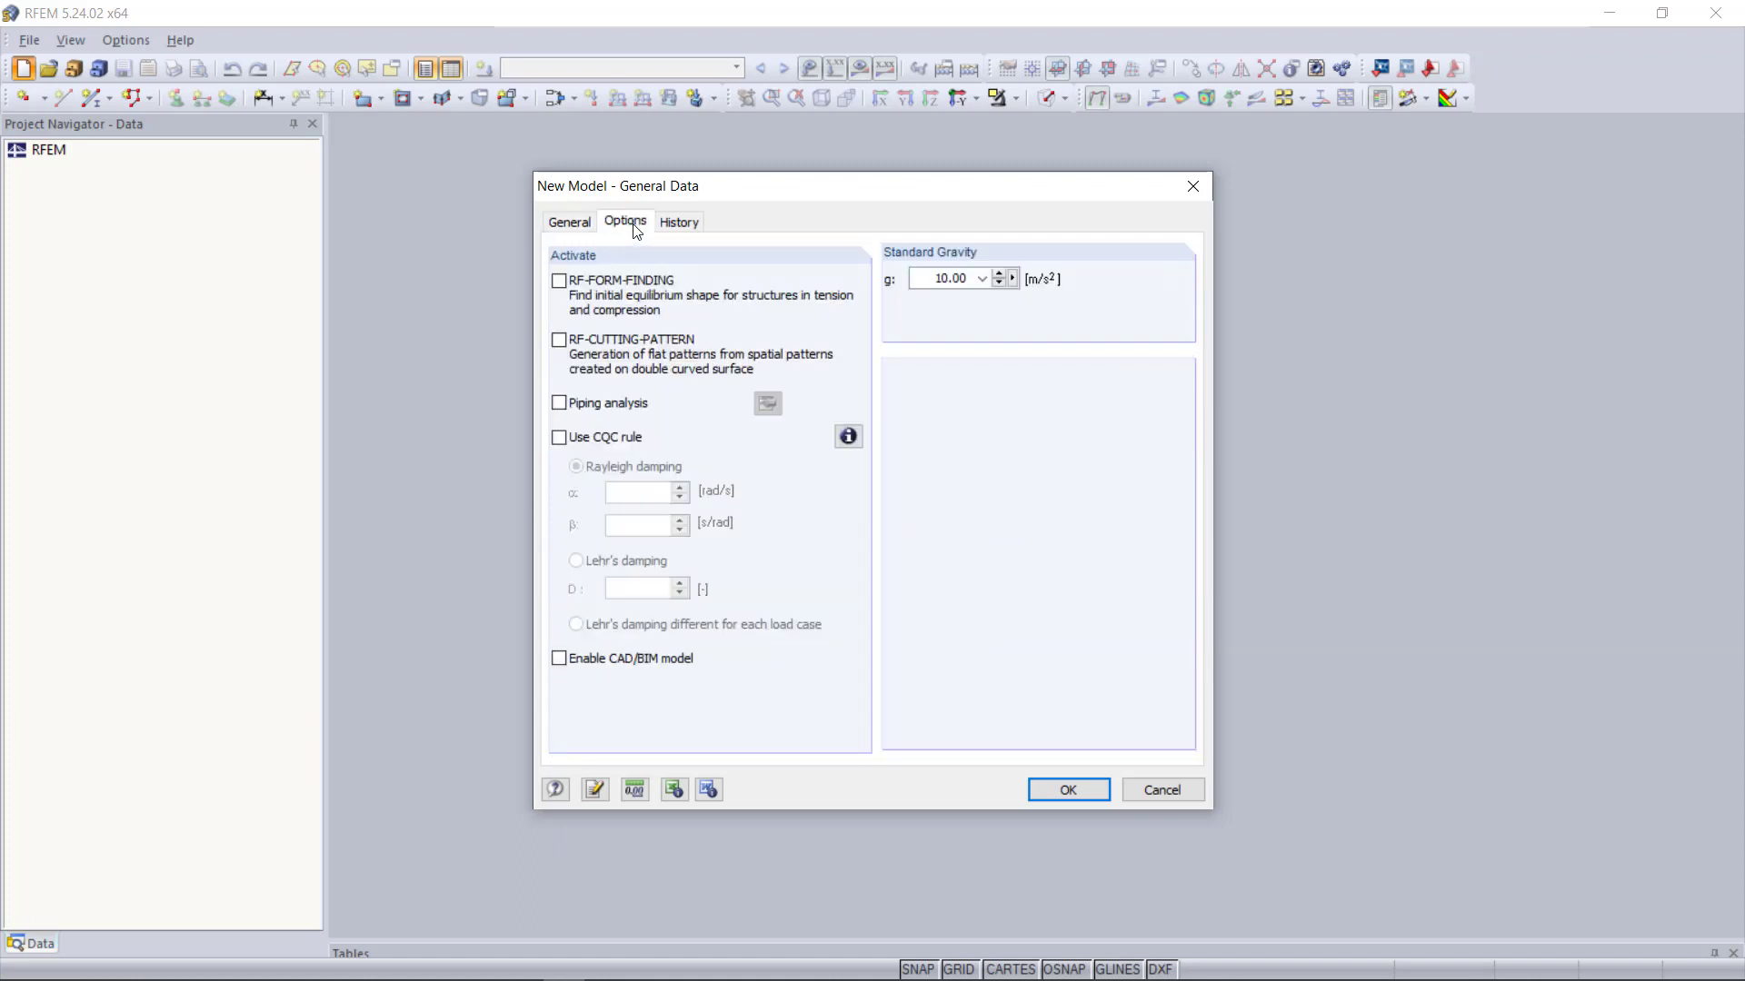
pyautogui.click(560, 281)
pyautogui.click(582, 226)
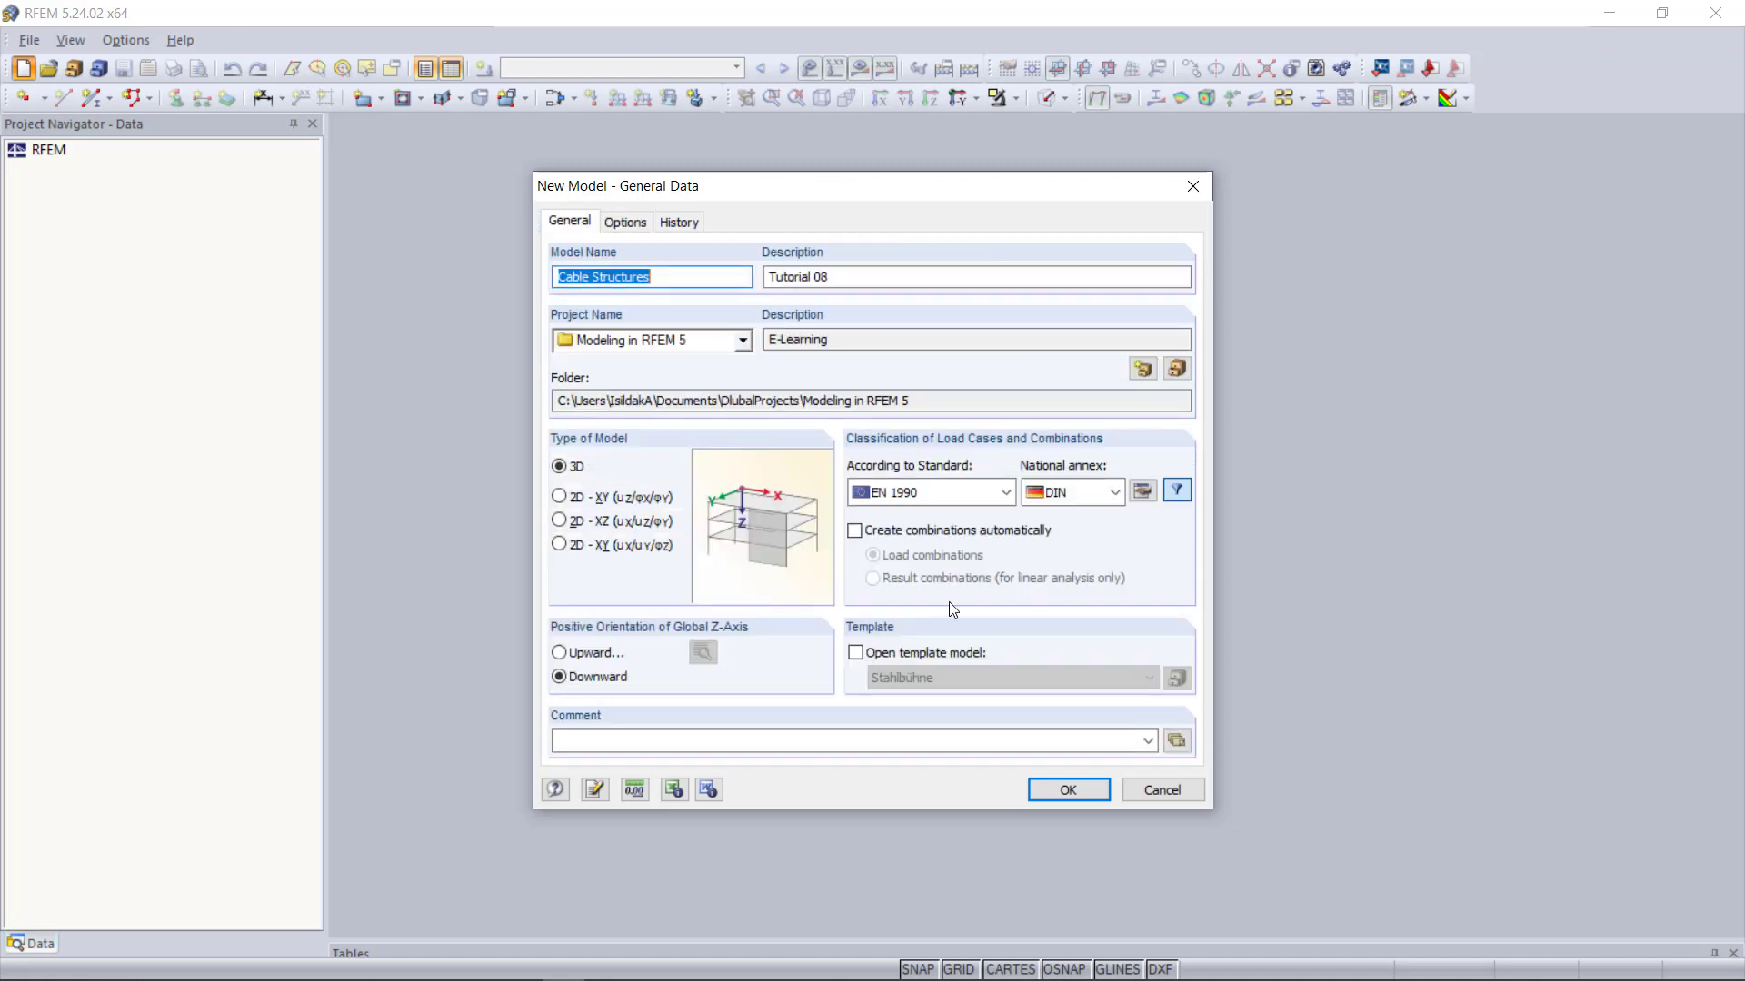
pyautogui.click(1063, 793)
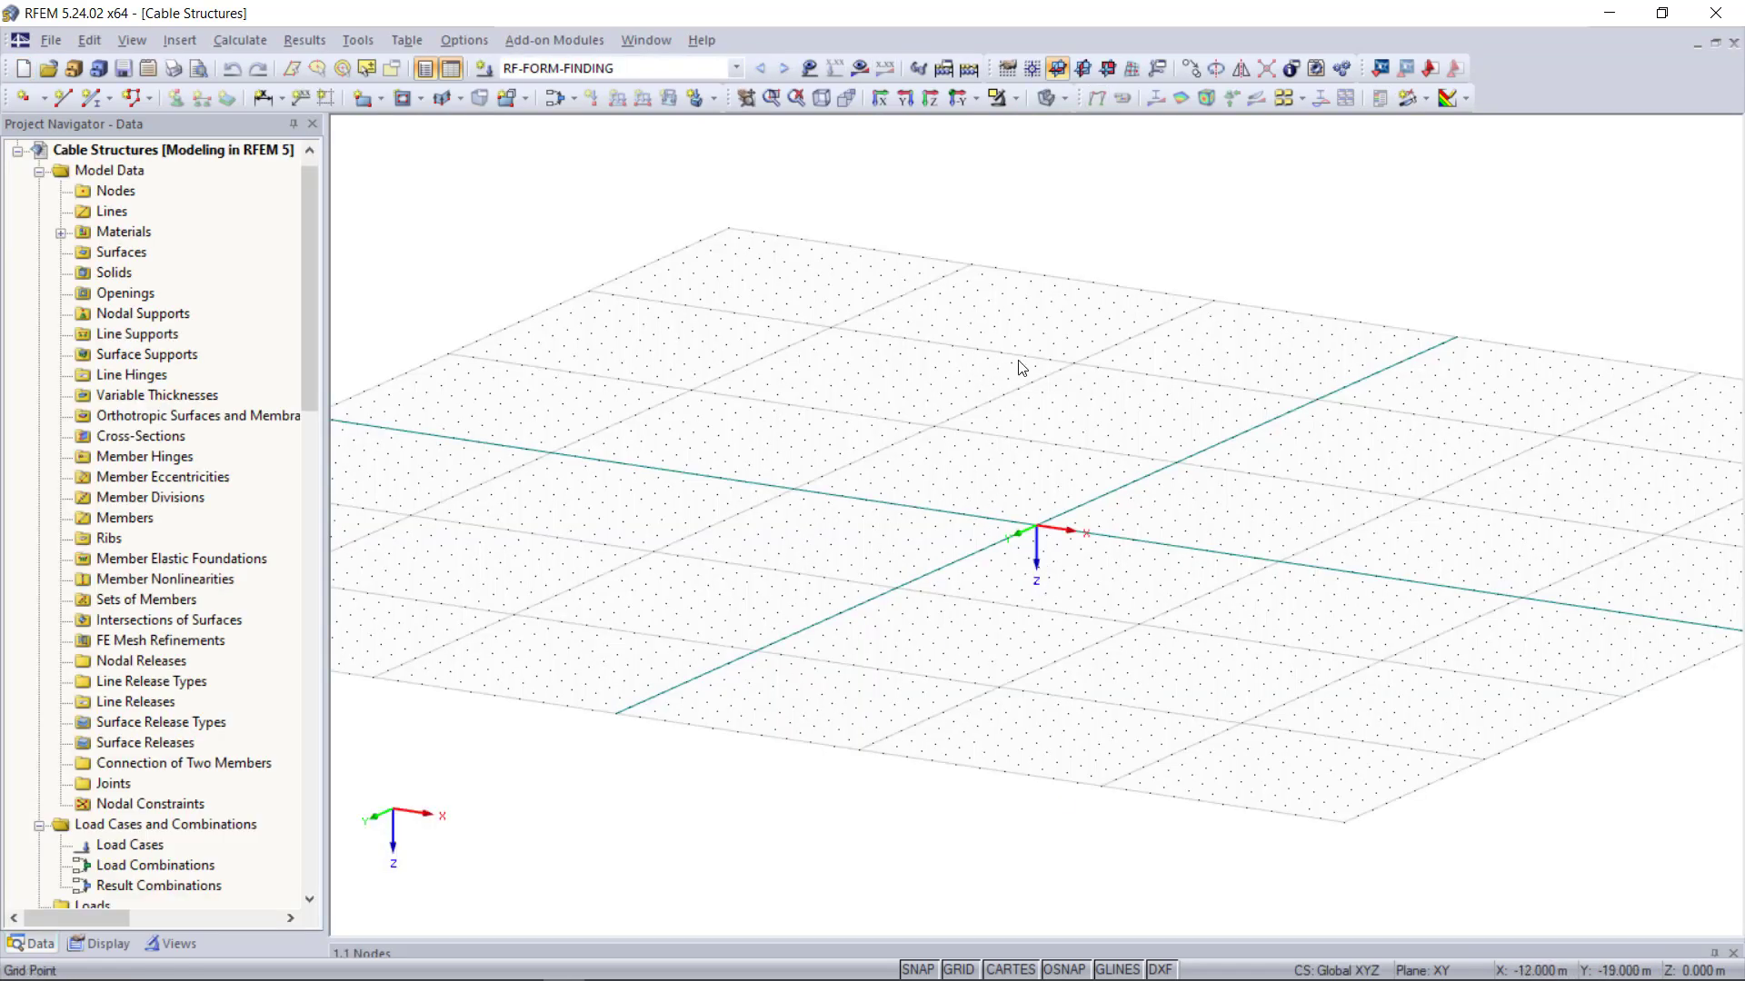
# Step: Define a new single beam member with the circular hollow cross-section RO 193.7x5.0 (Hot Formed) in Steel S 235
pyautogui.scroll(1, 1019, 367)
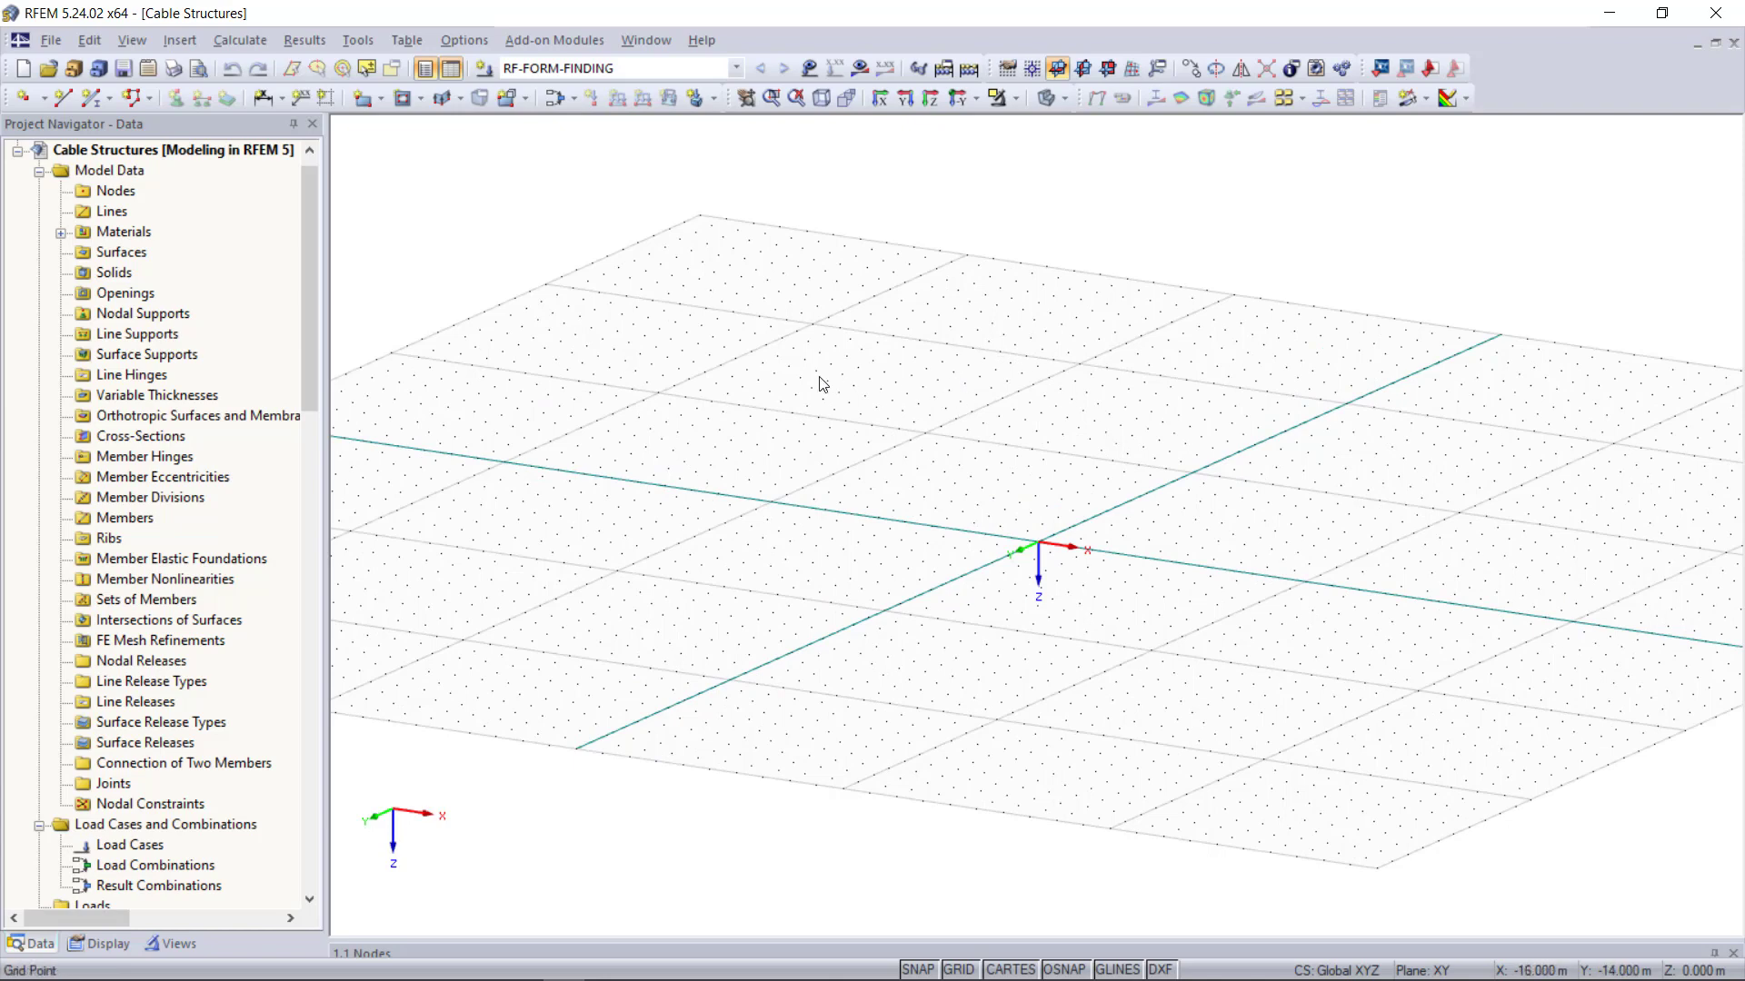
pyautogui.click(91, 97)
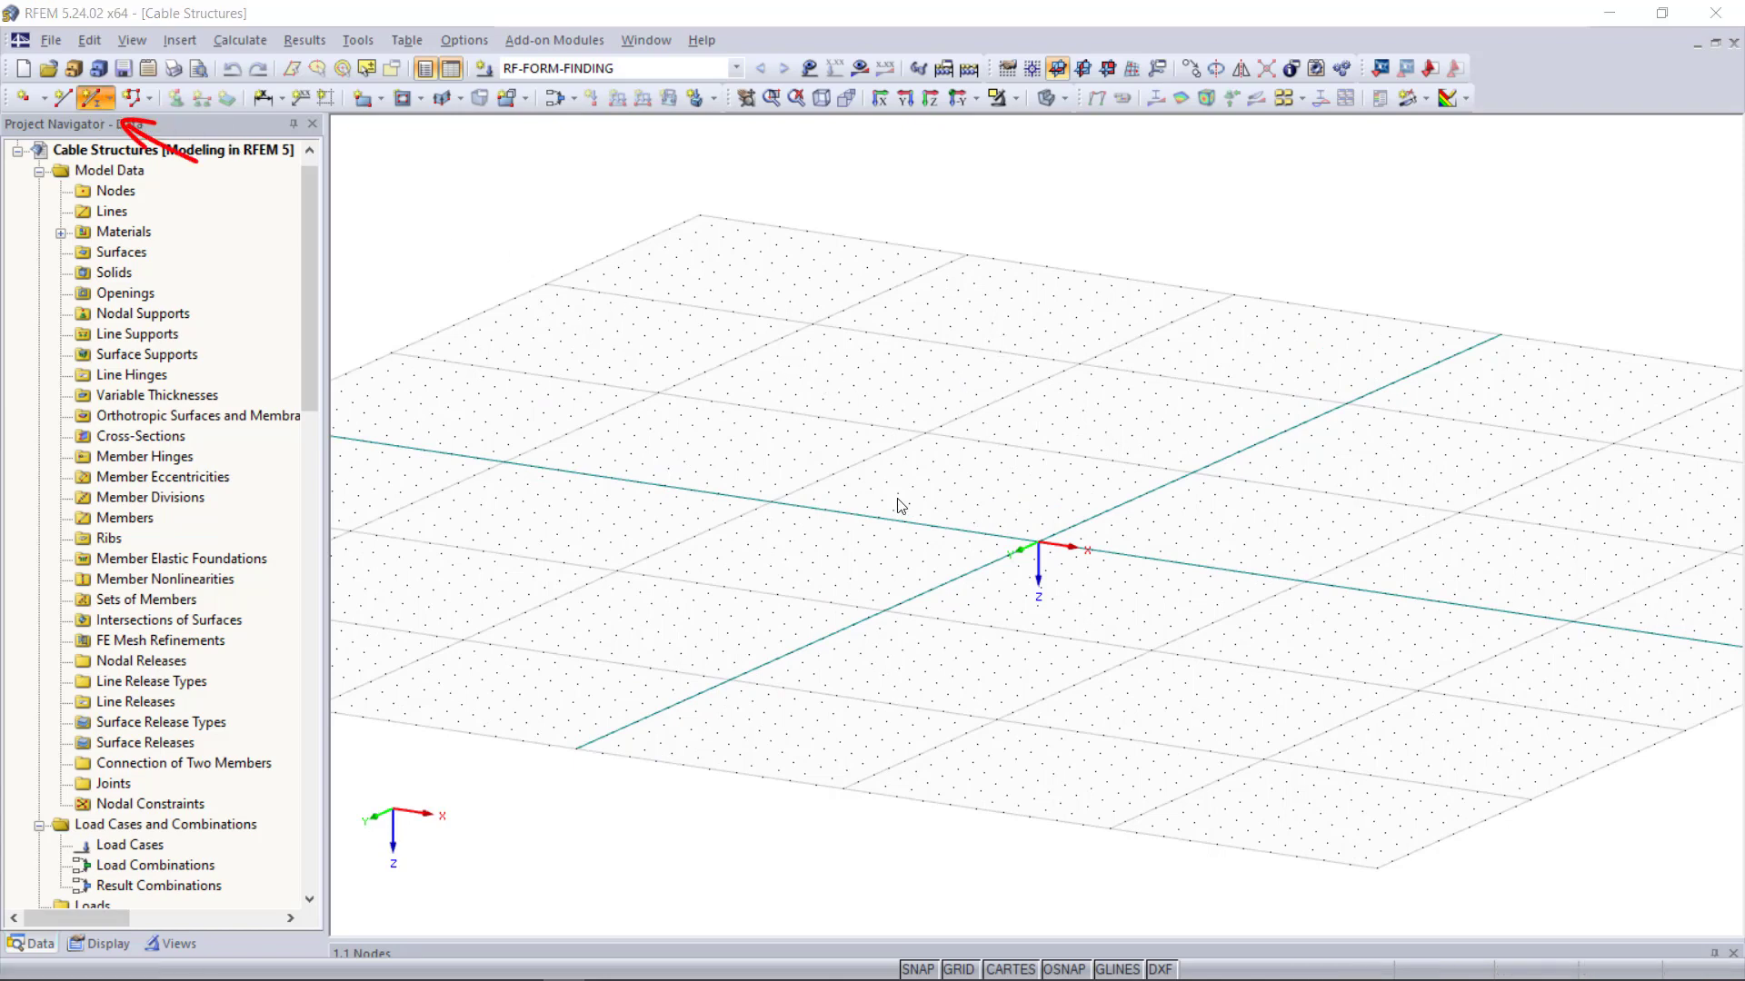
pyautogui.click(976, 534)
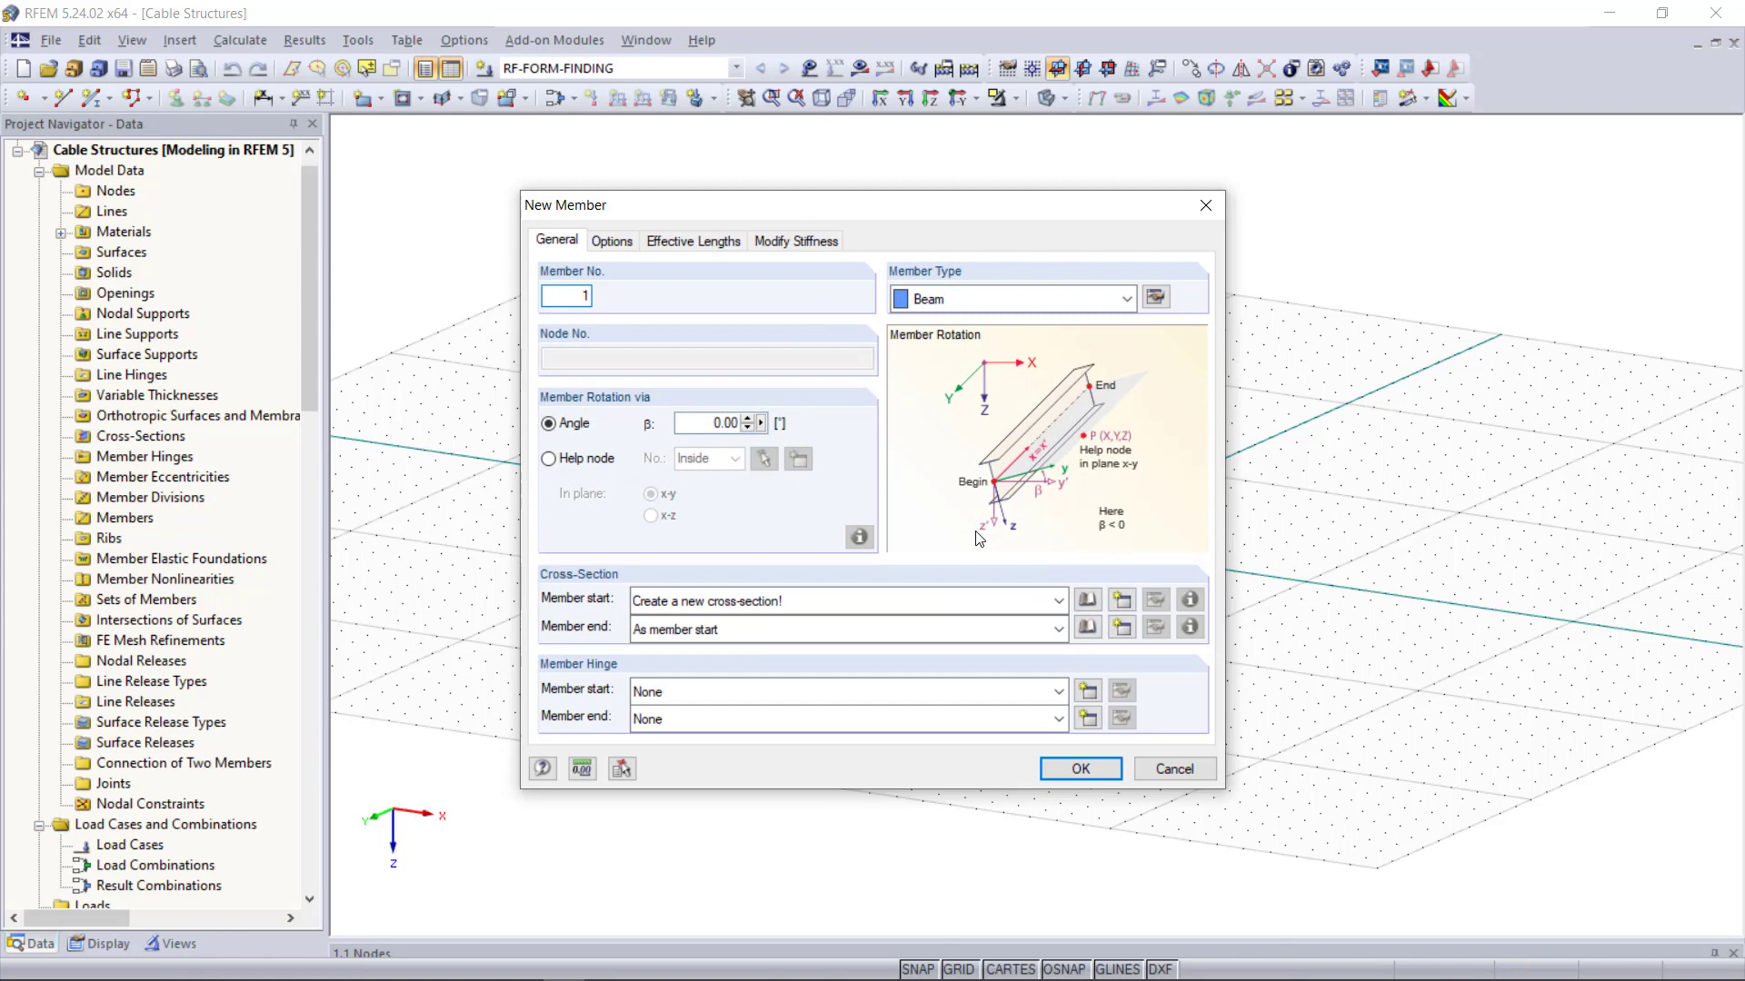
pyautogui.click(1088, 599)
pyautogui.click(530, 328)
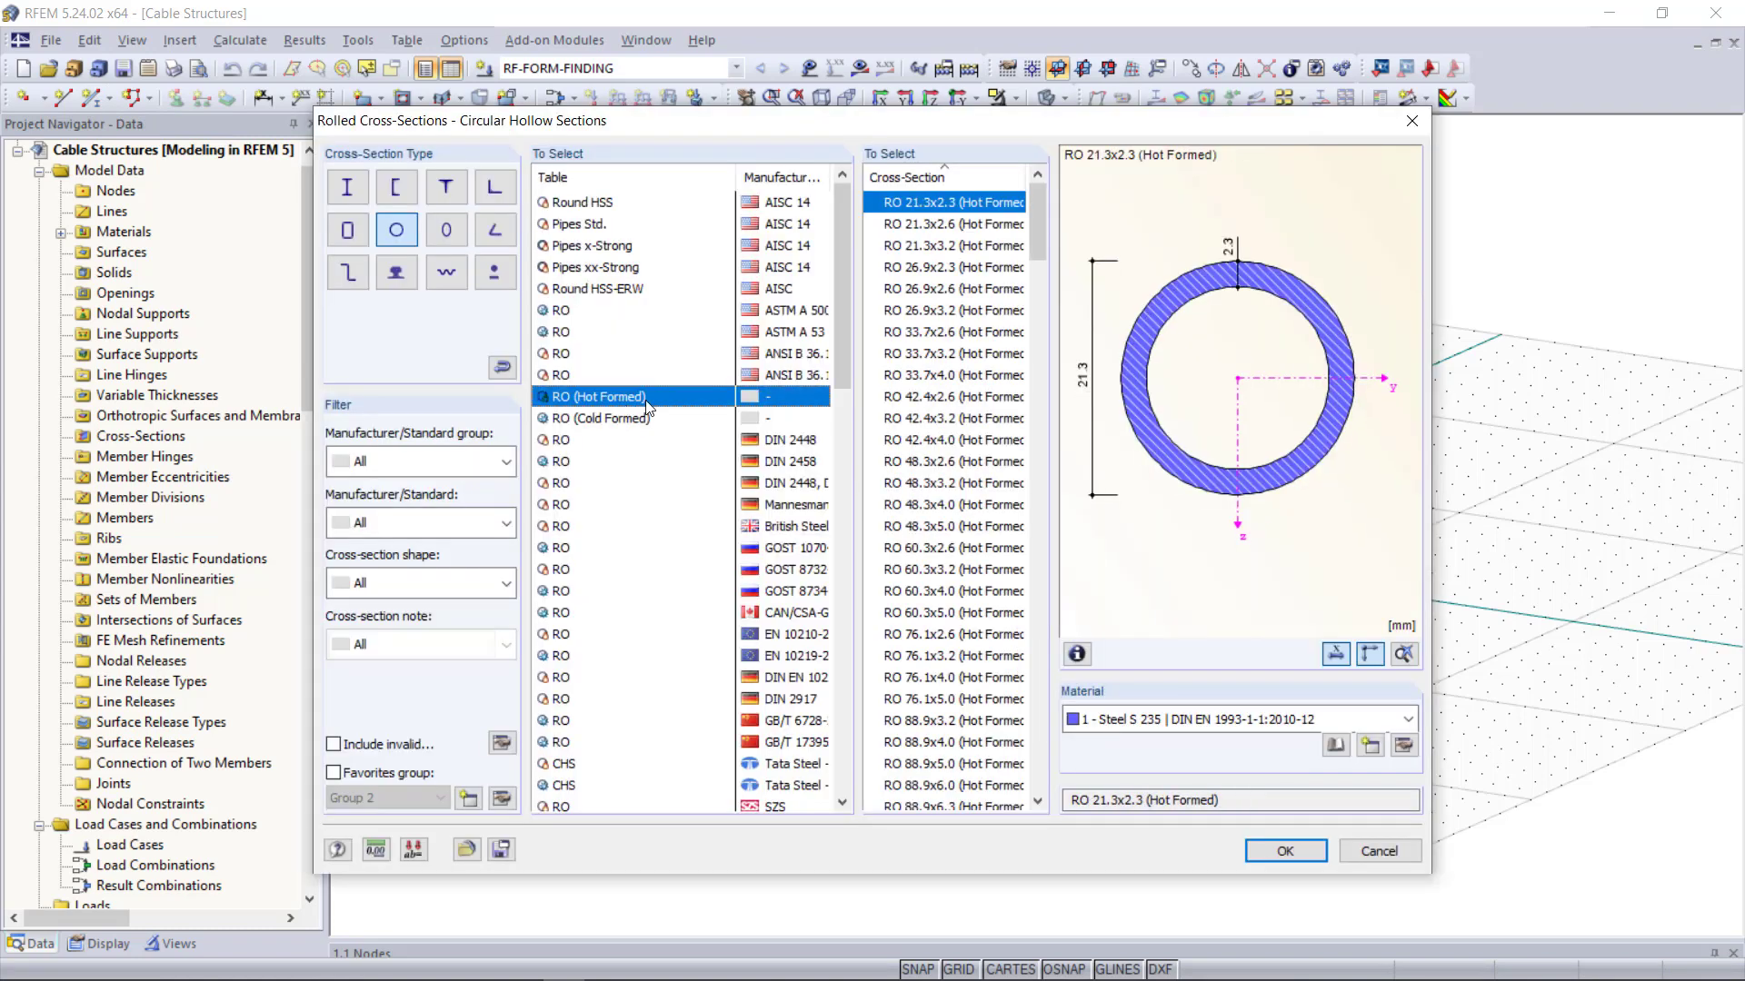
pyautogui.scroll(-15, 952, 614)
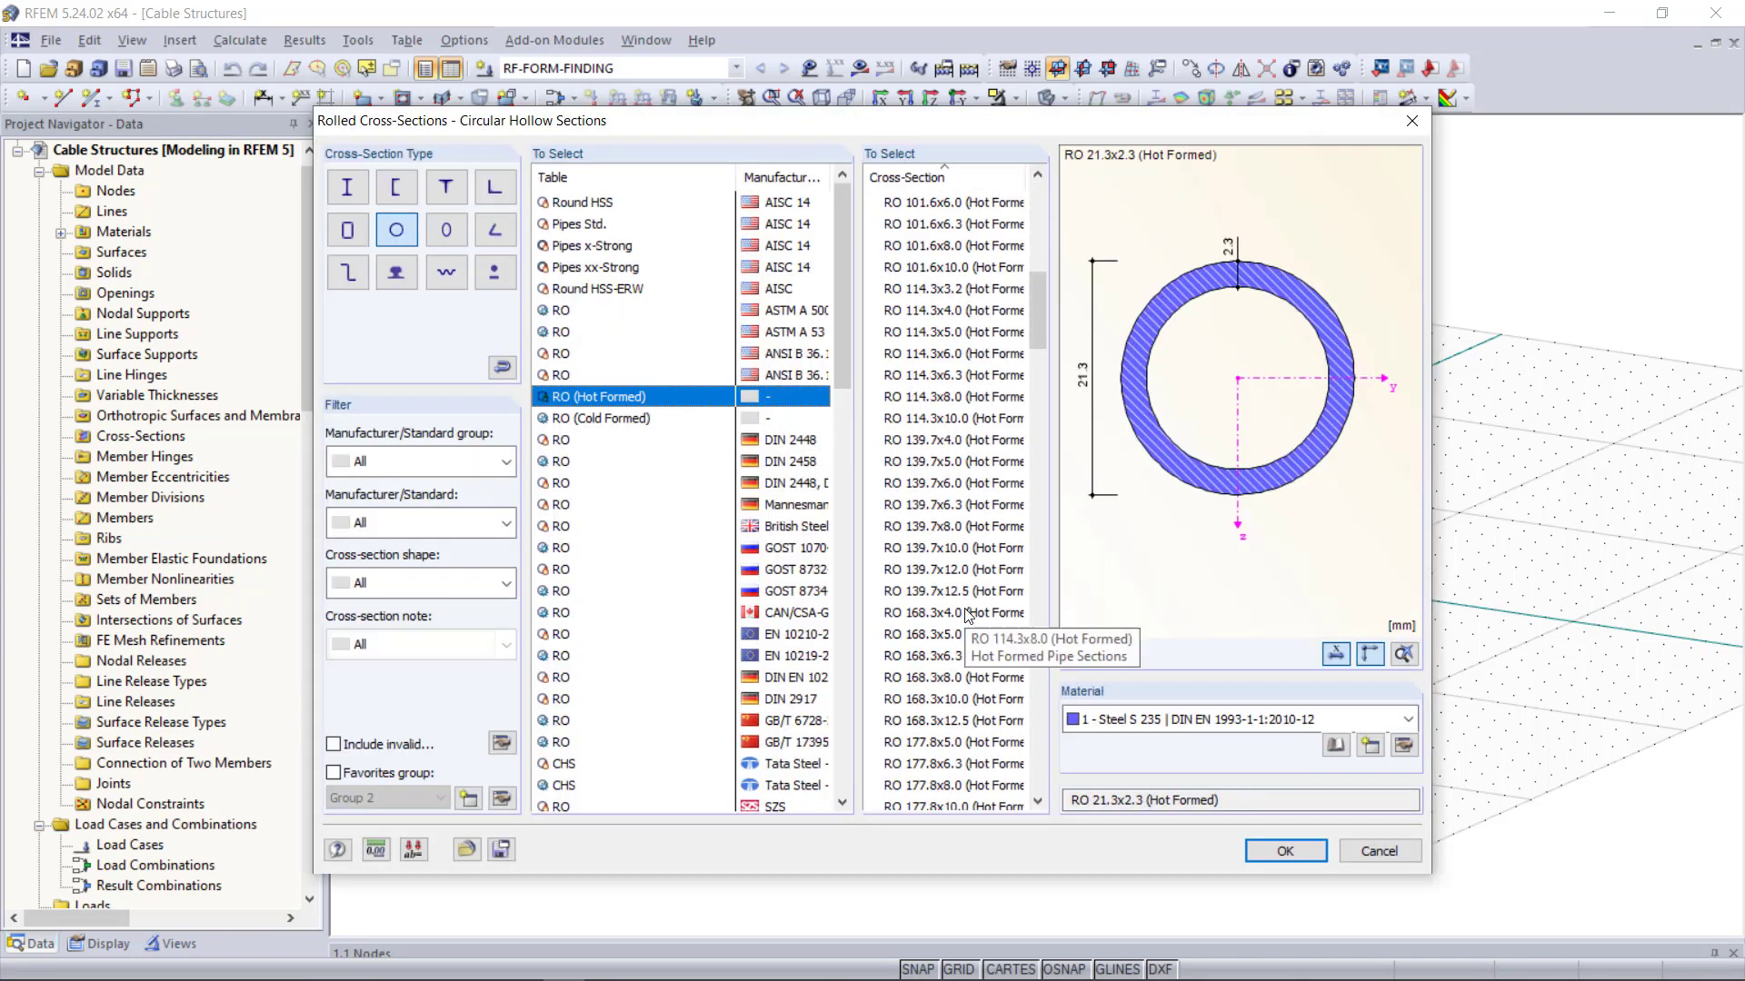
pyautogui.click(953, 548)
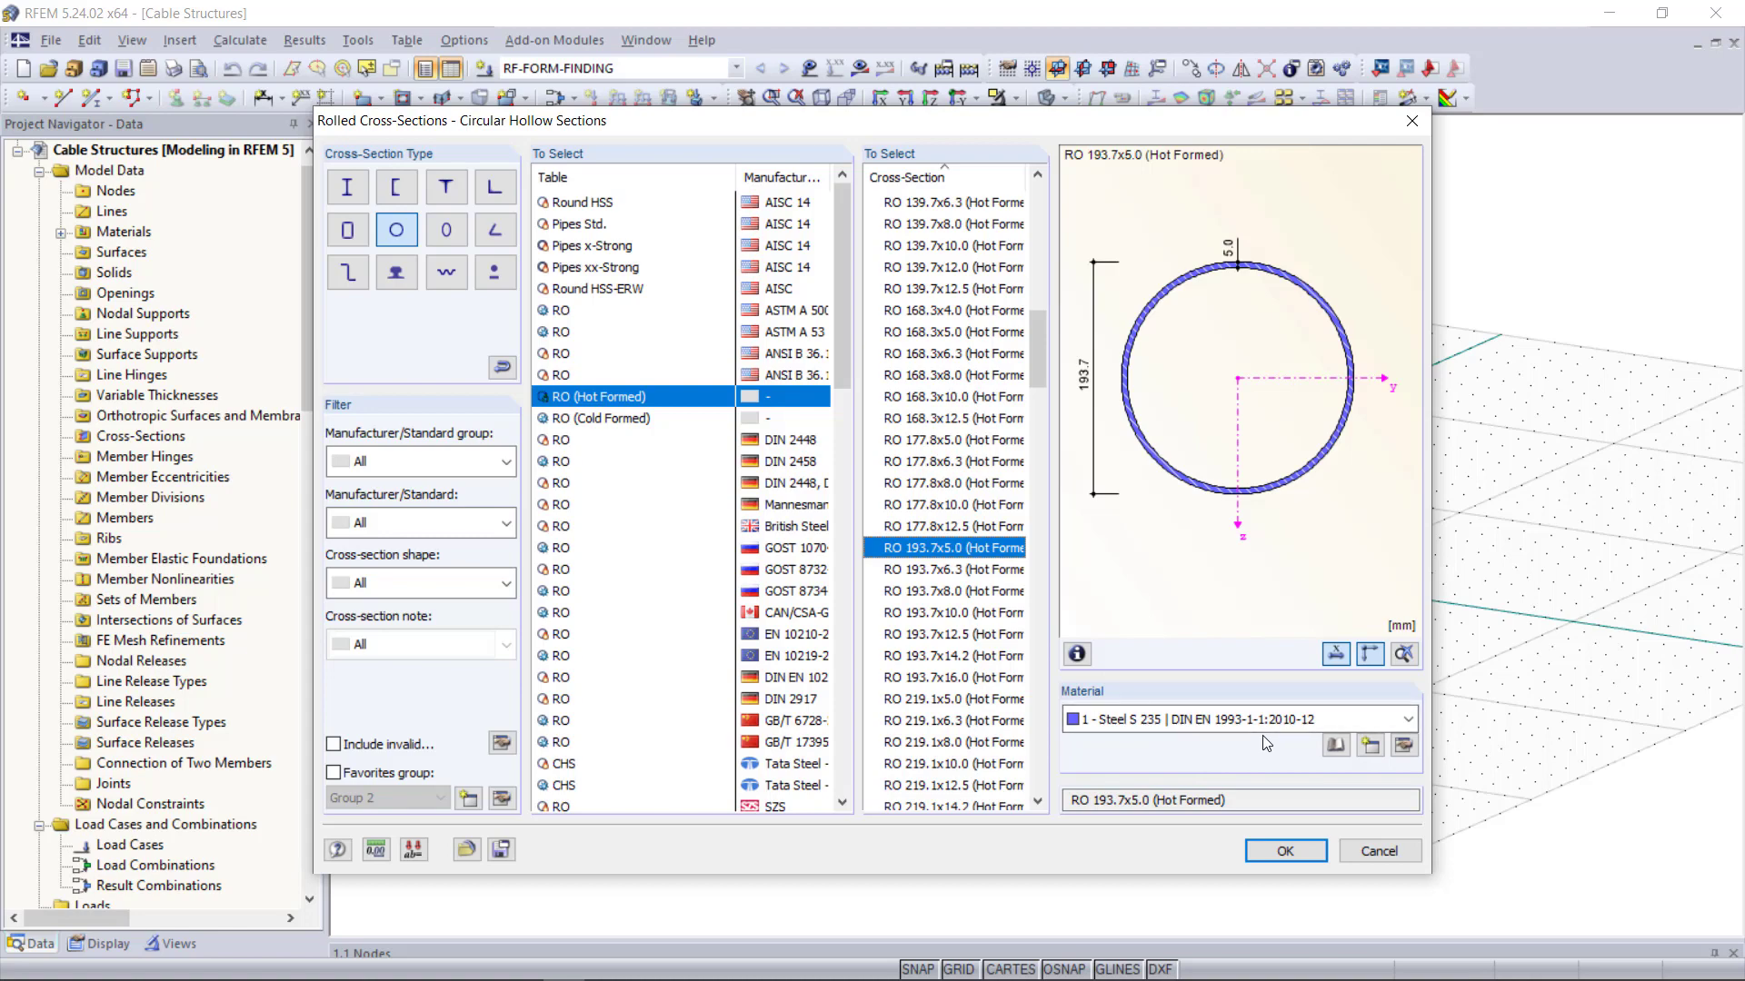
pyautogui.click(1292, 852)
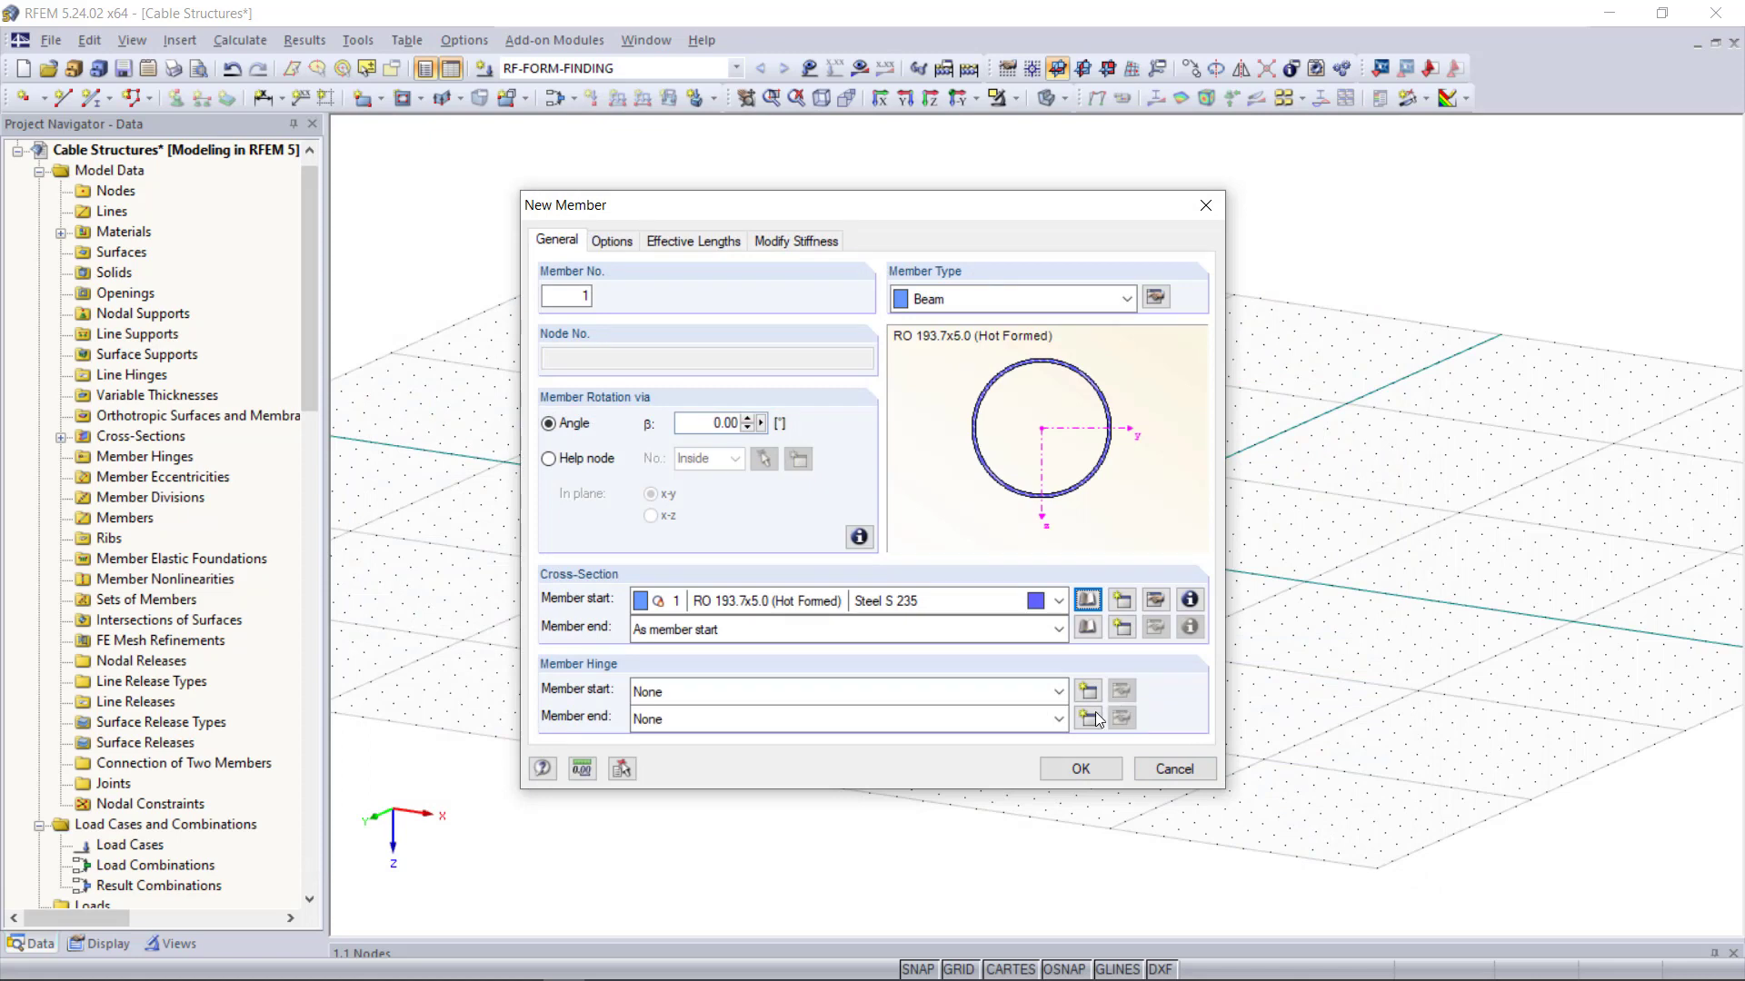
pyautogui.click(1094, 770)
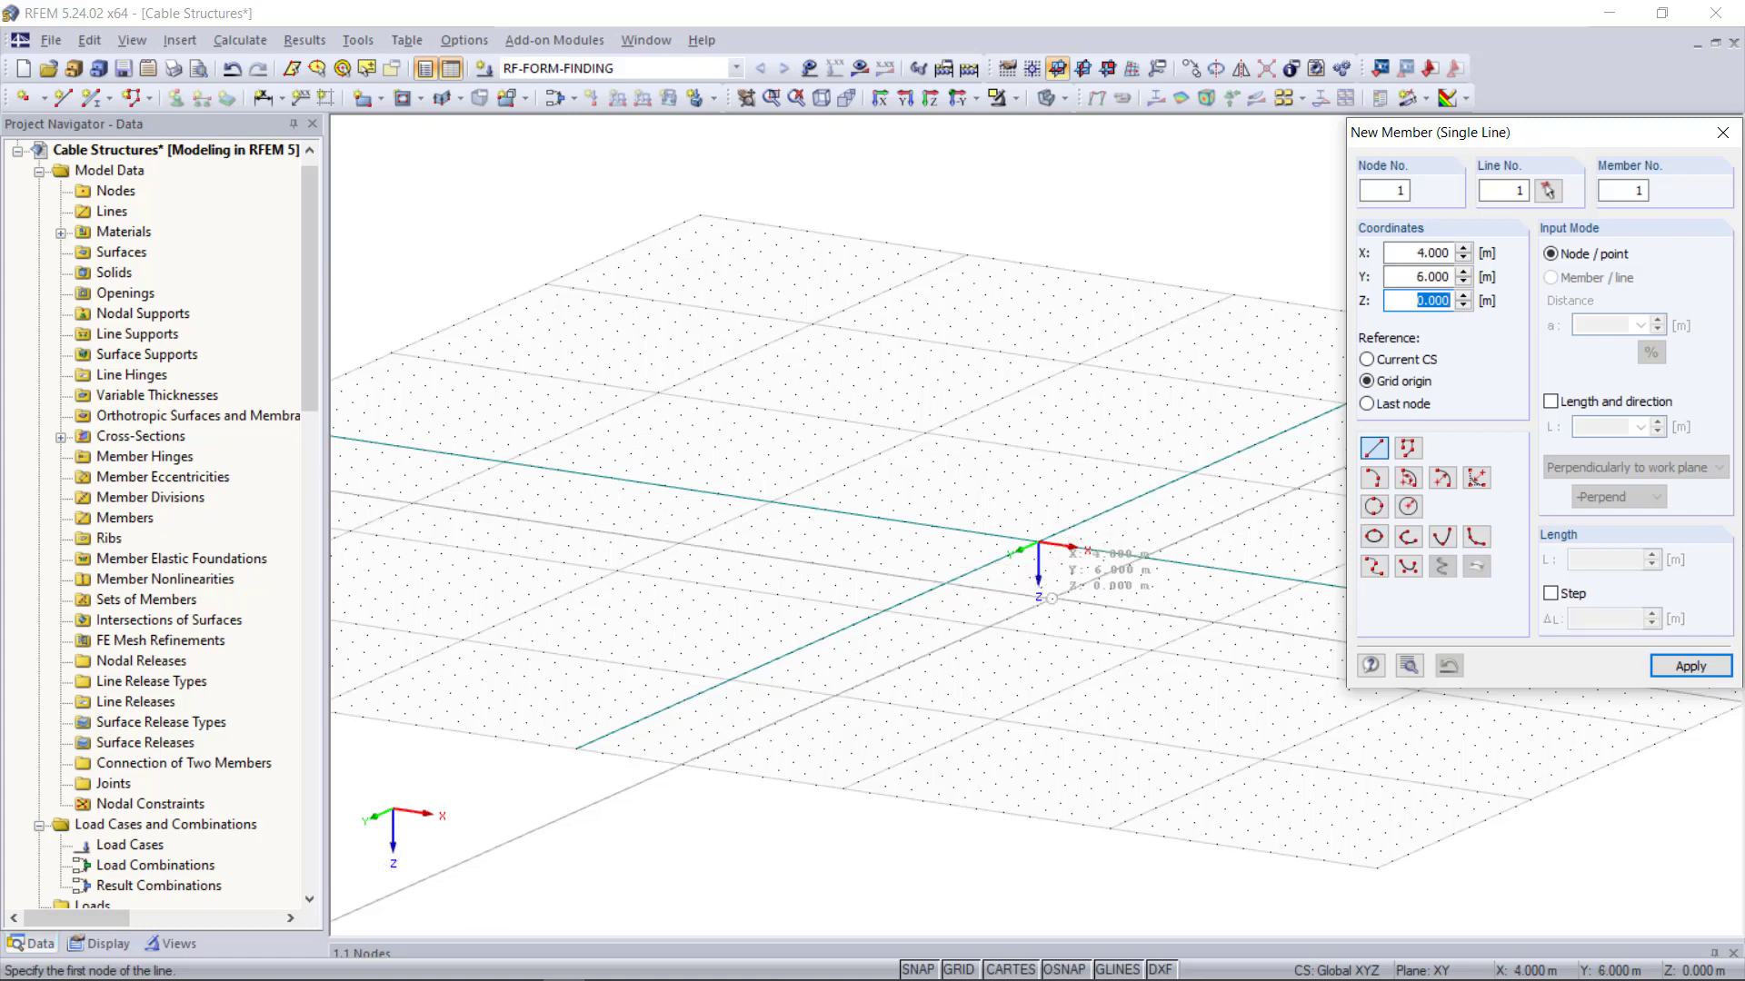
# Step: In the XZ work plane, draw two consecutive vertical beam members along the Z-axis from the origin up to Z -18 m
pyautogui.click(1106, 73)
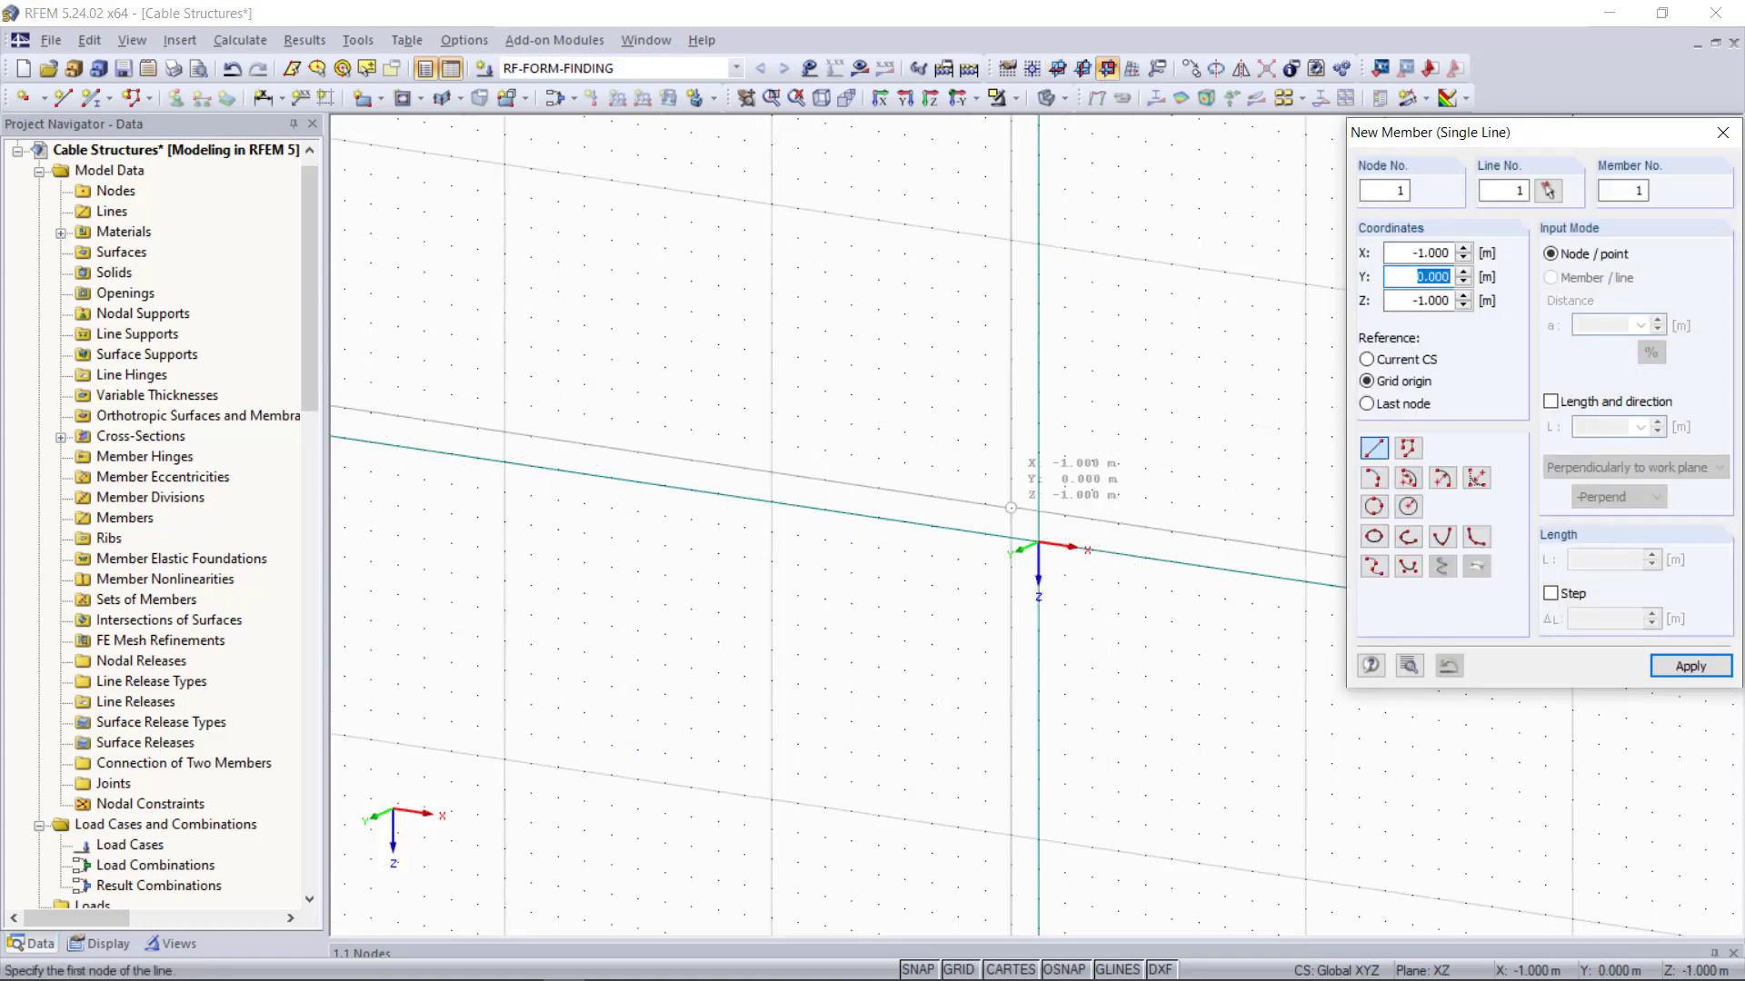
pyautogui.press('Return')
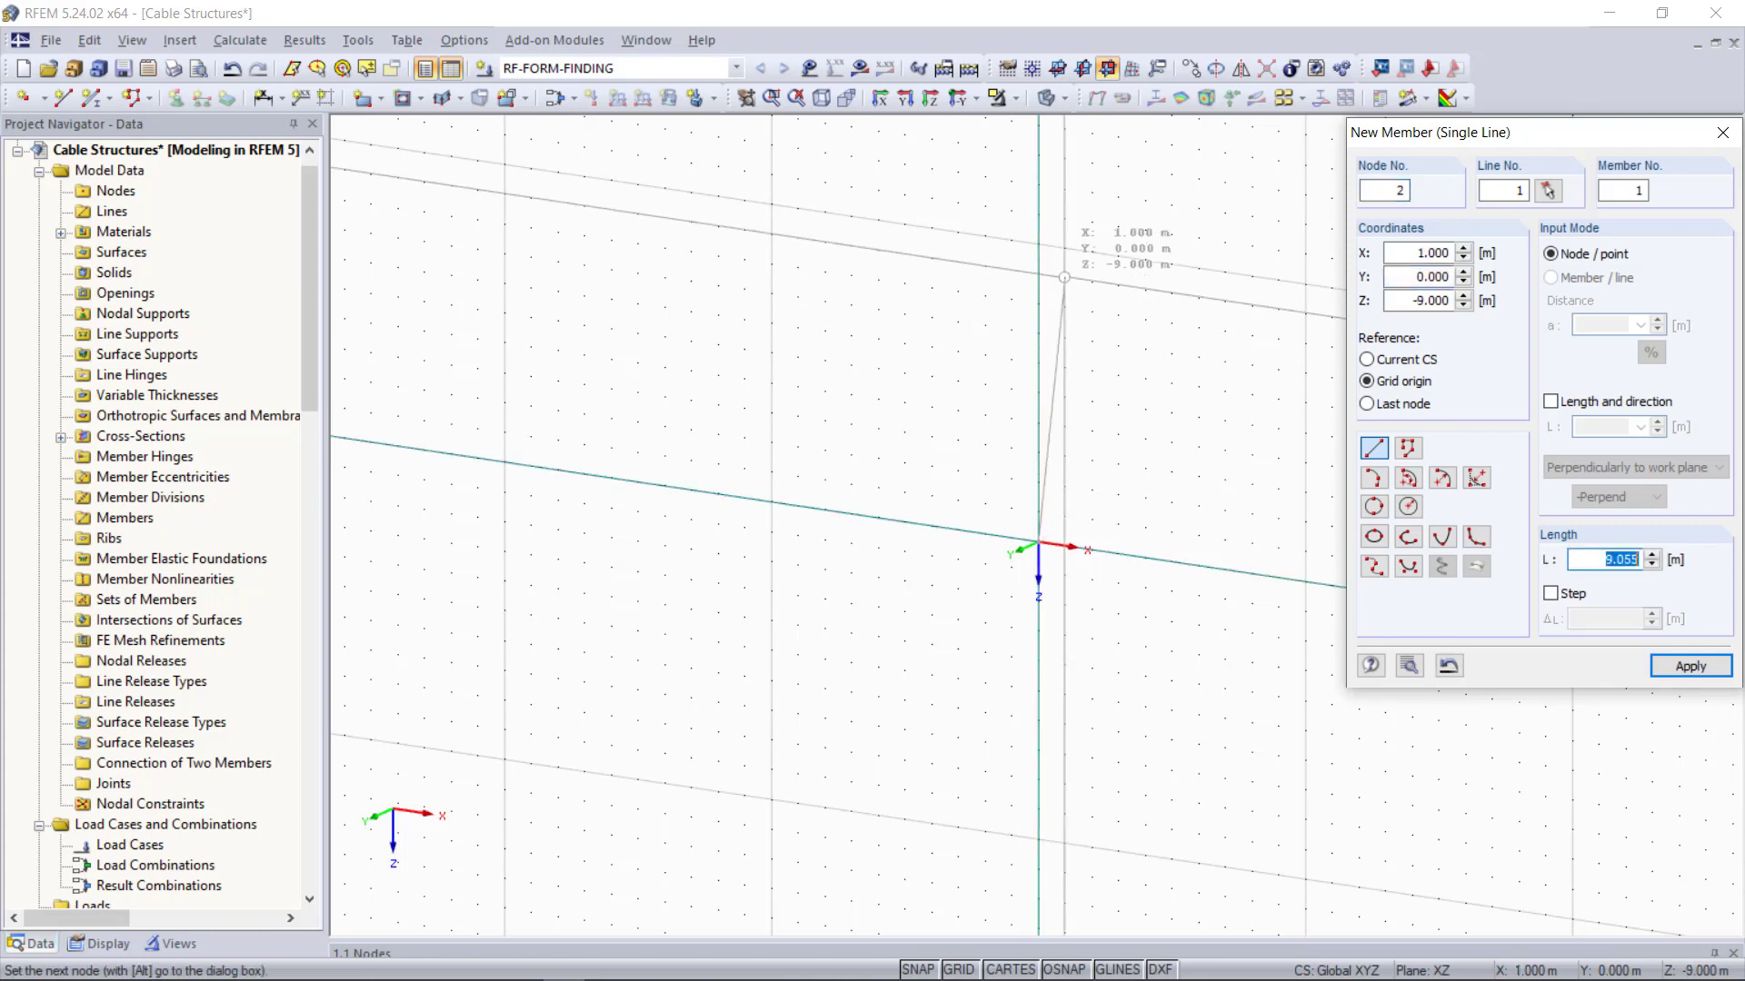
pyautogui.press('Return')
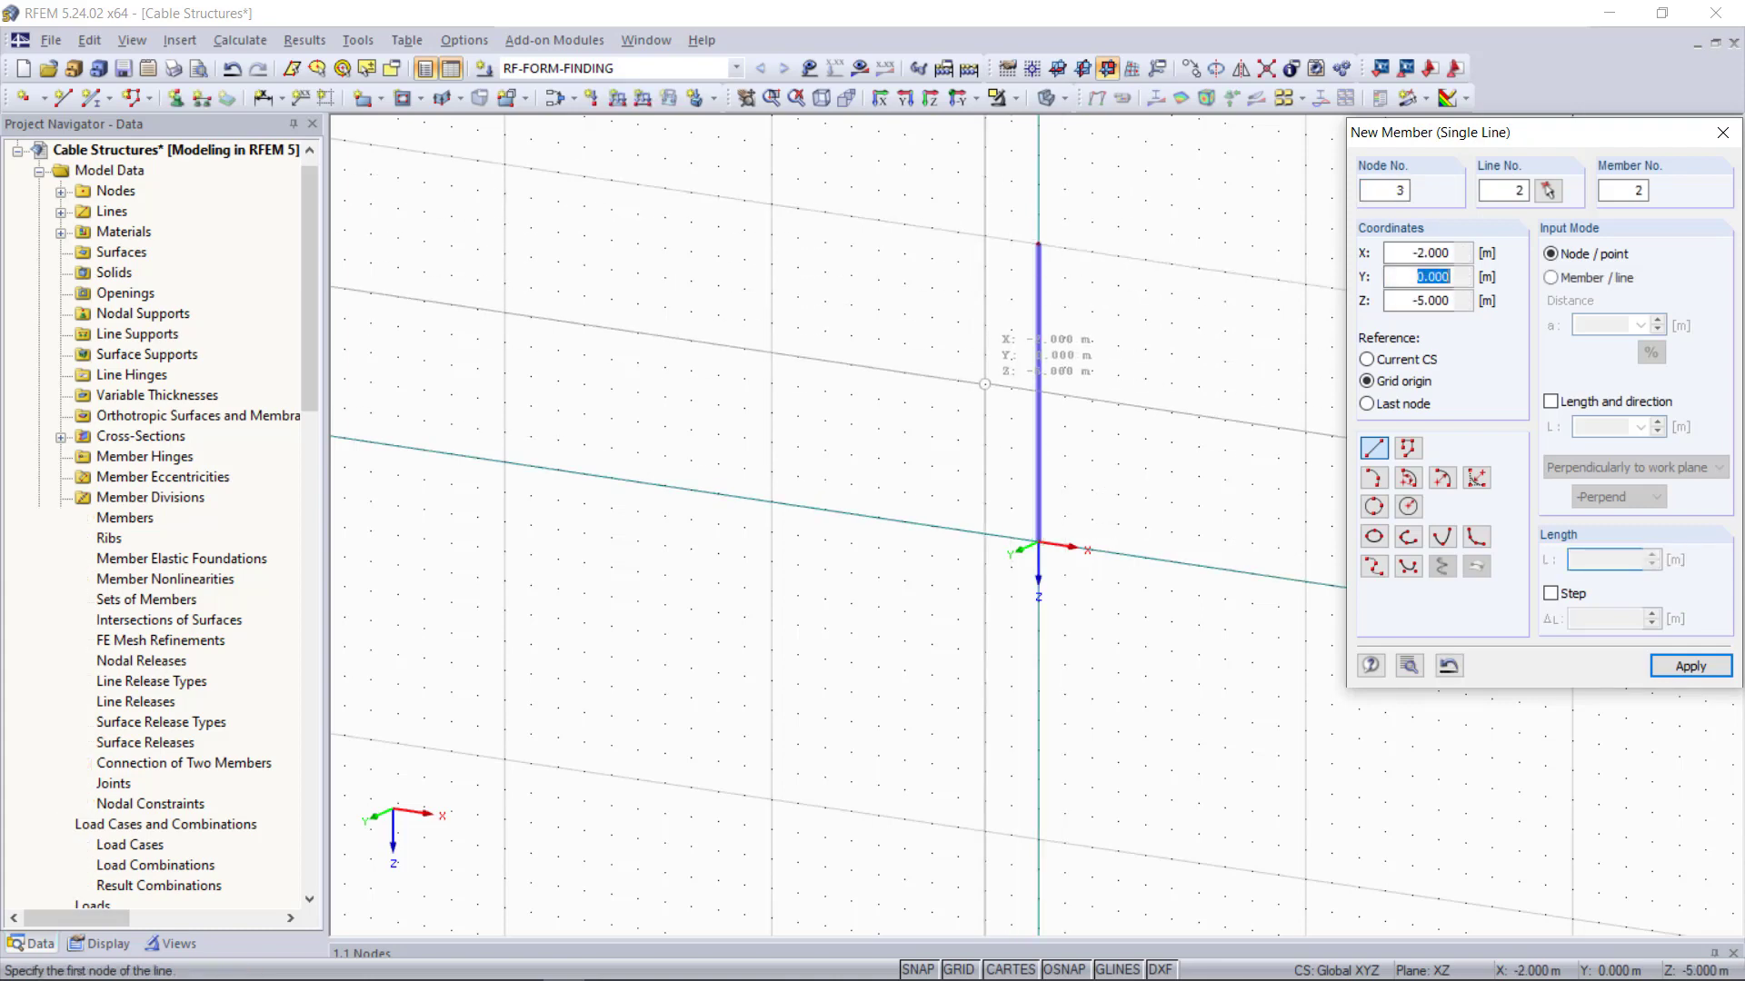
pyautogui.scroll(5, 1041, 169)
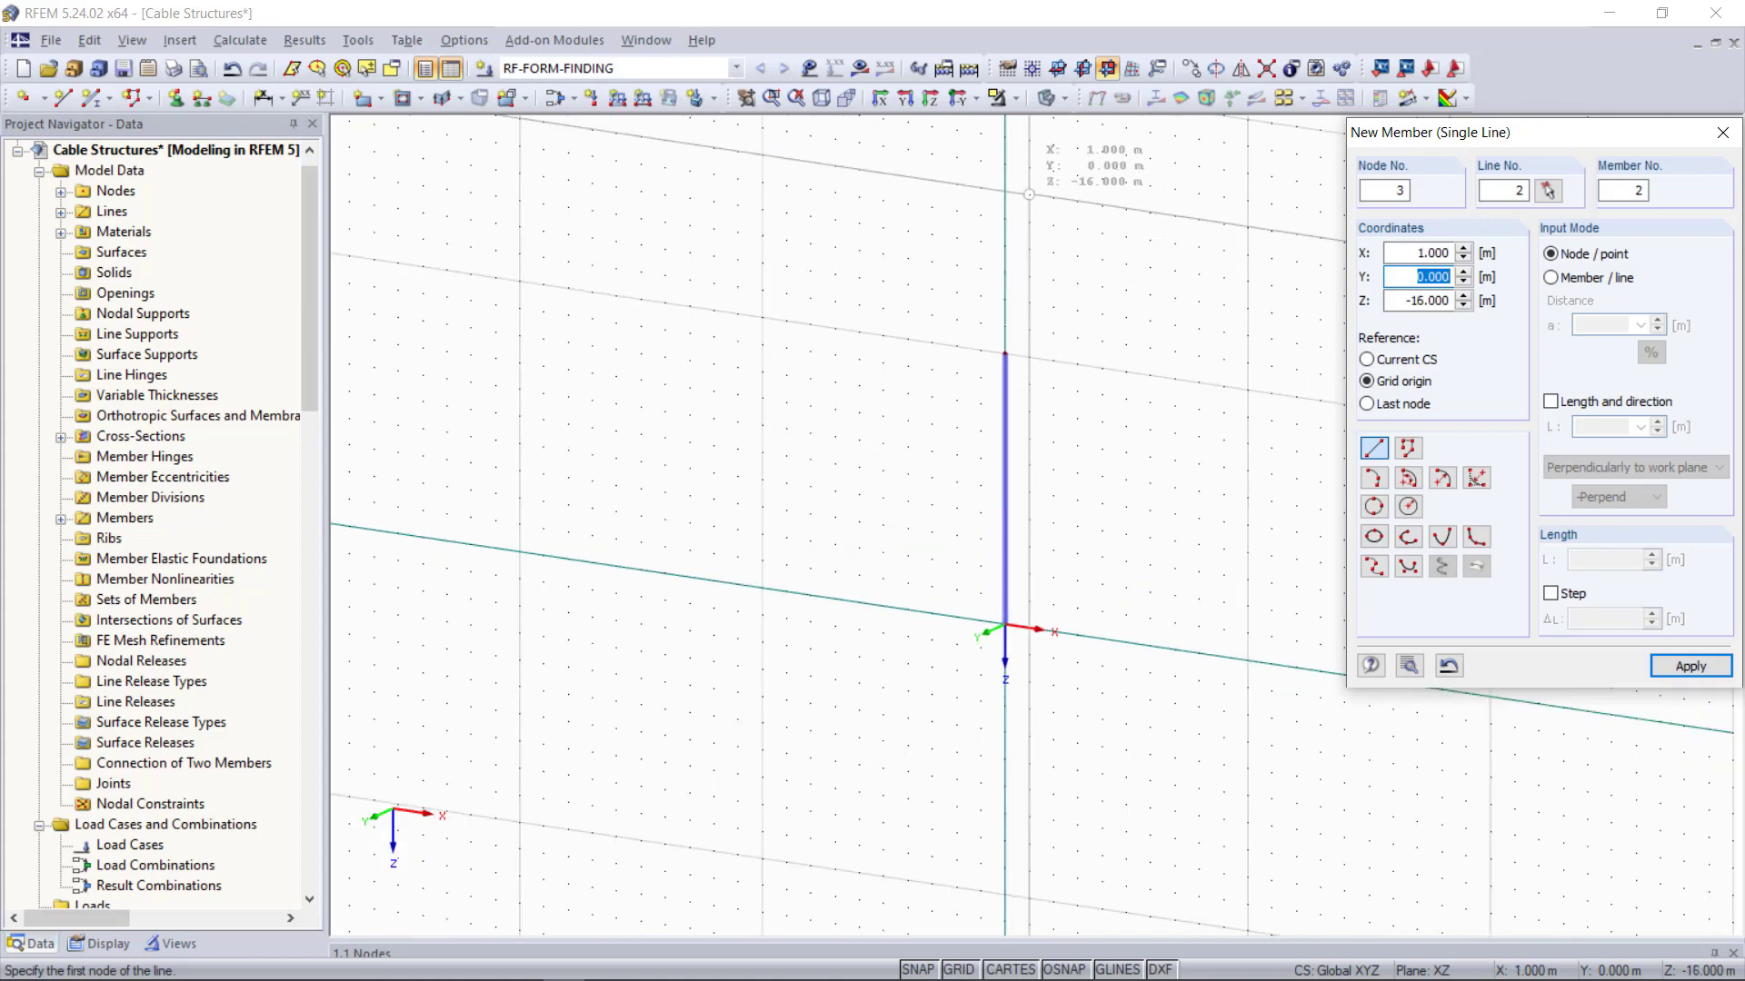
pyautogui.press('Return')
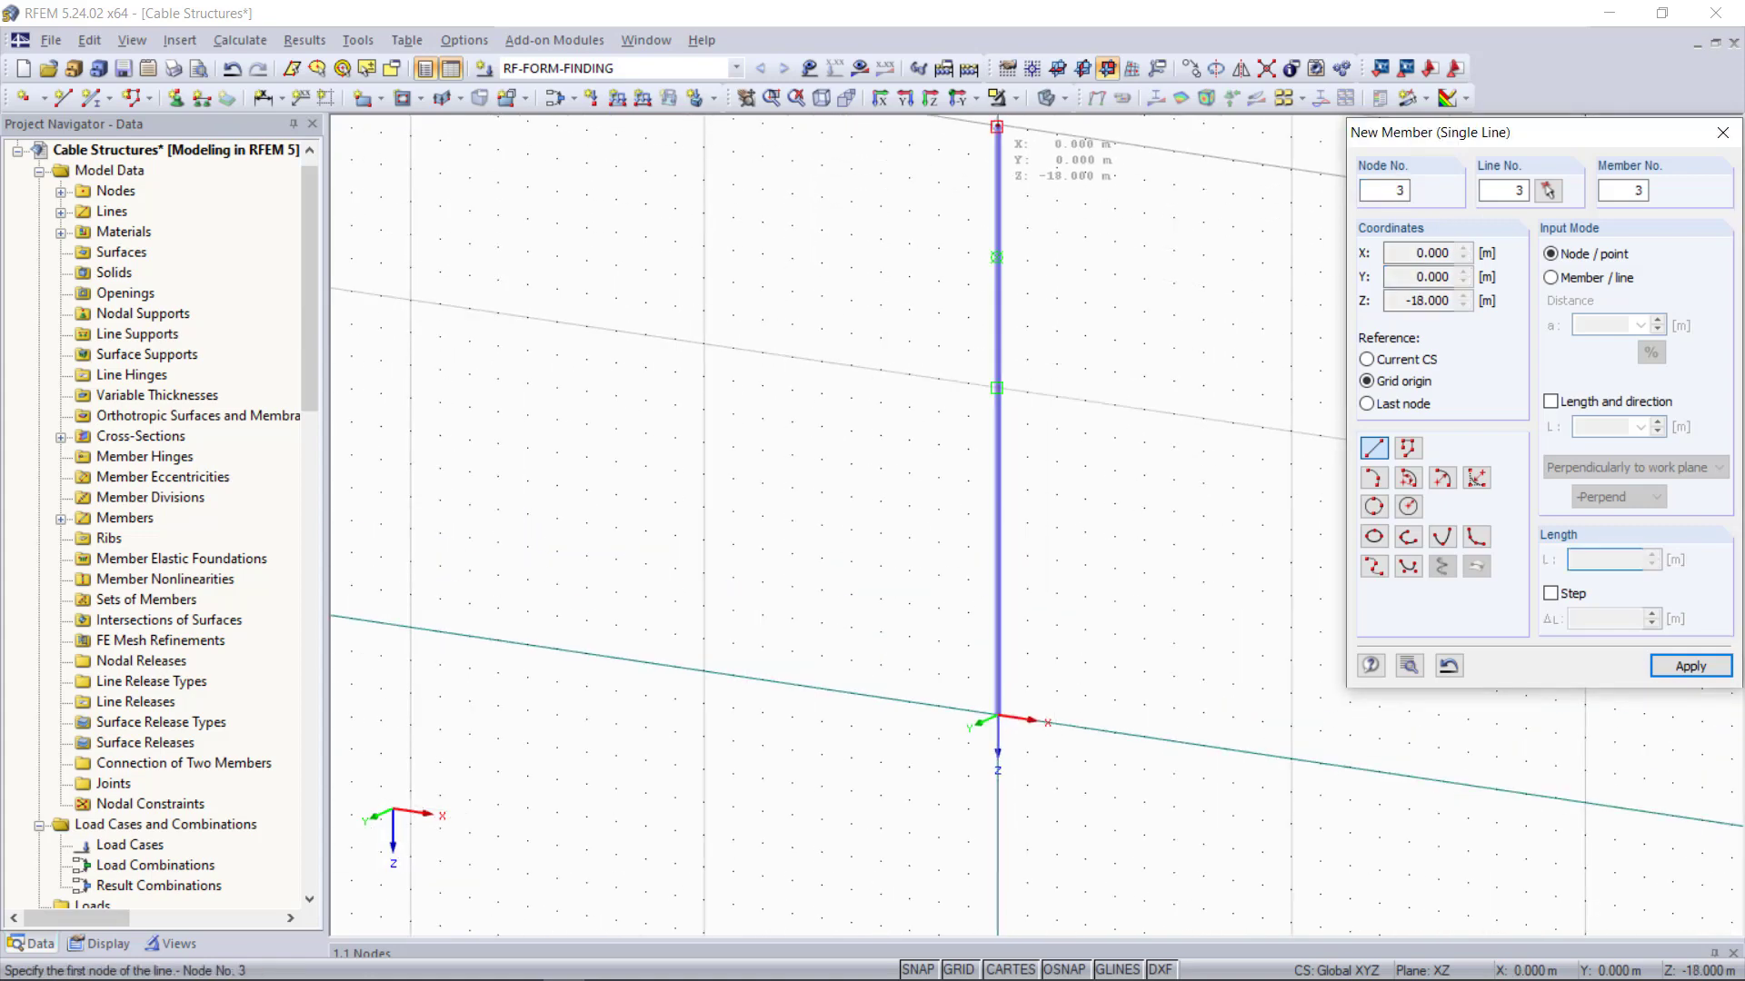
pyautogui.press('Return')
pyautogui.press('Escape')
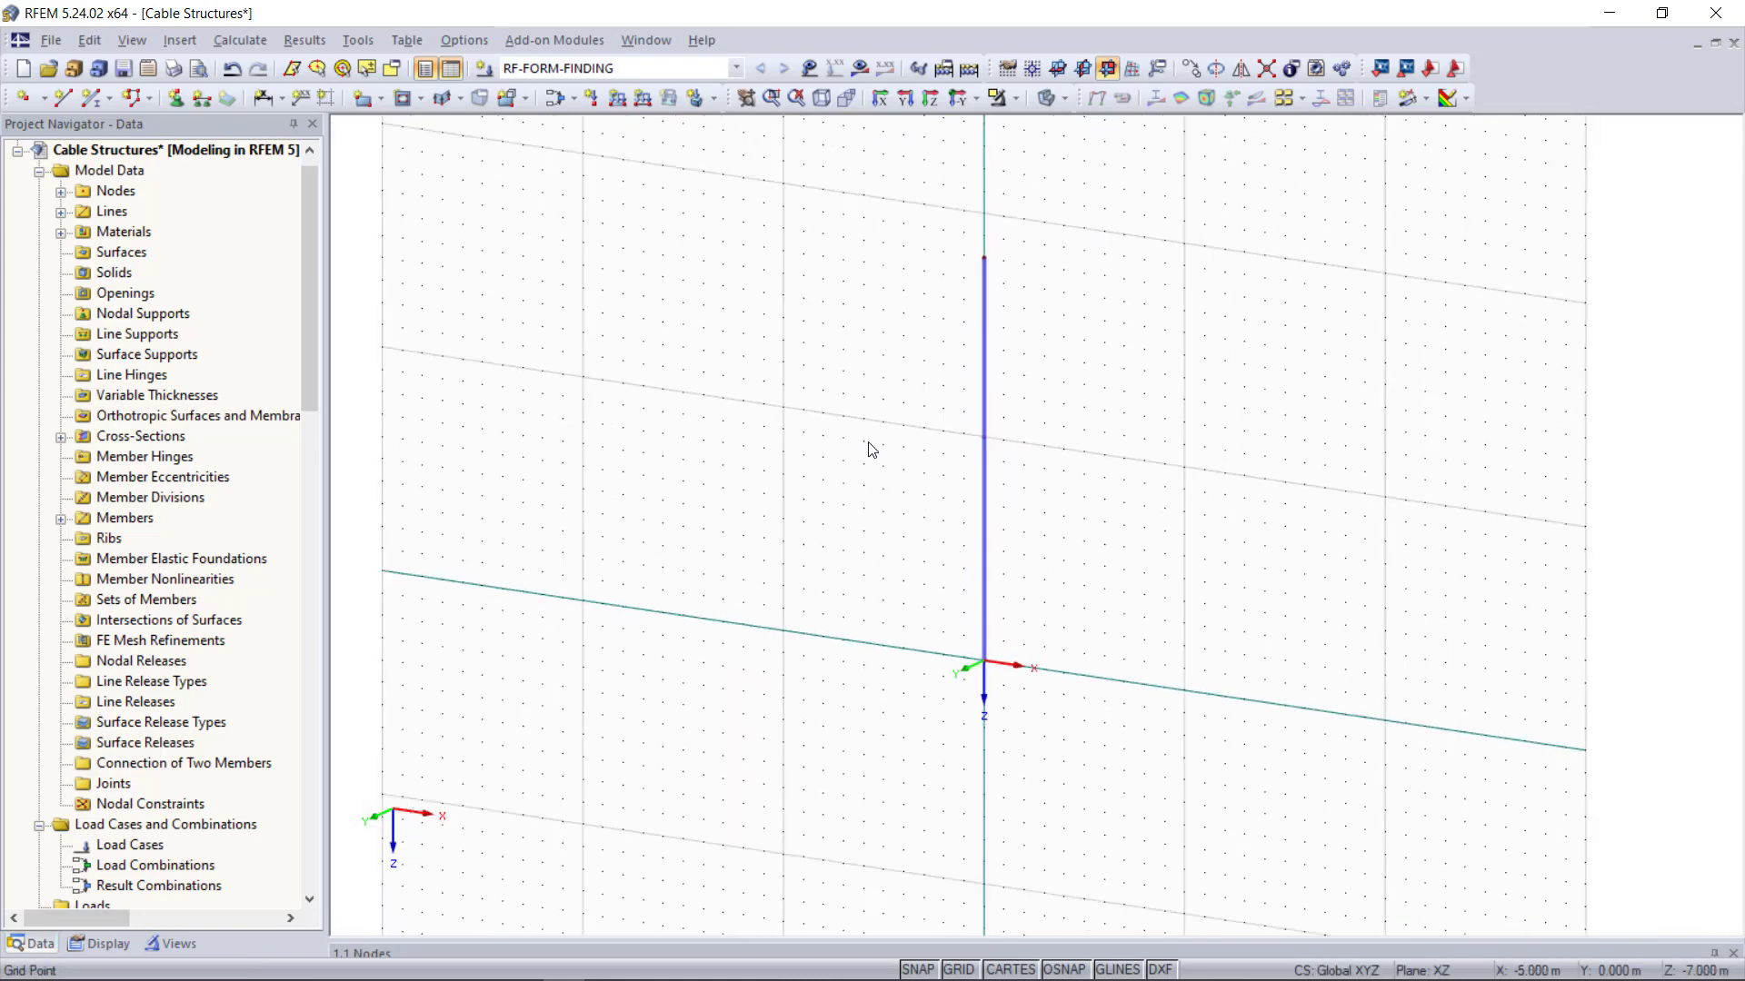
# Step: Switch to the XY work plane and start a new single member with member type Cable
pyautogui.click(1057, 68)
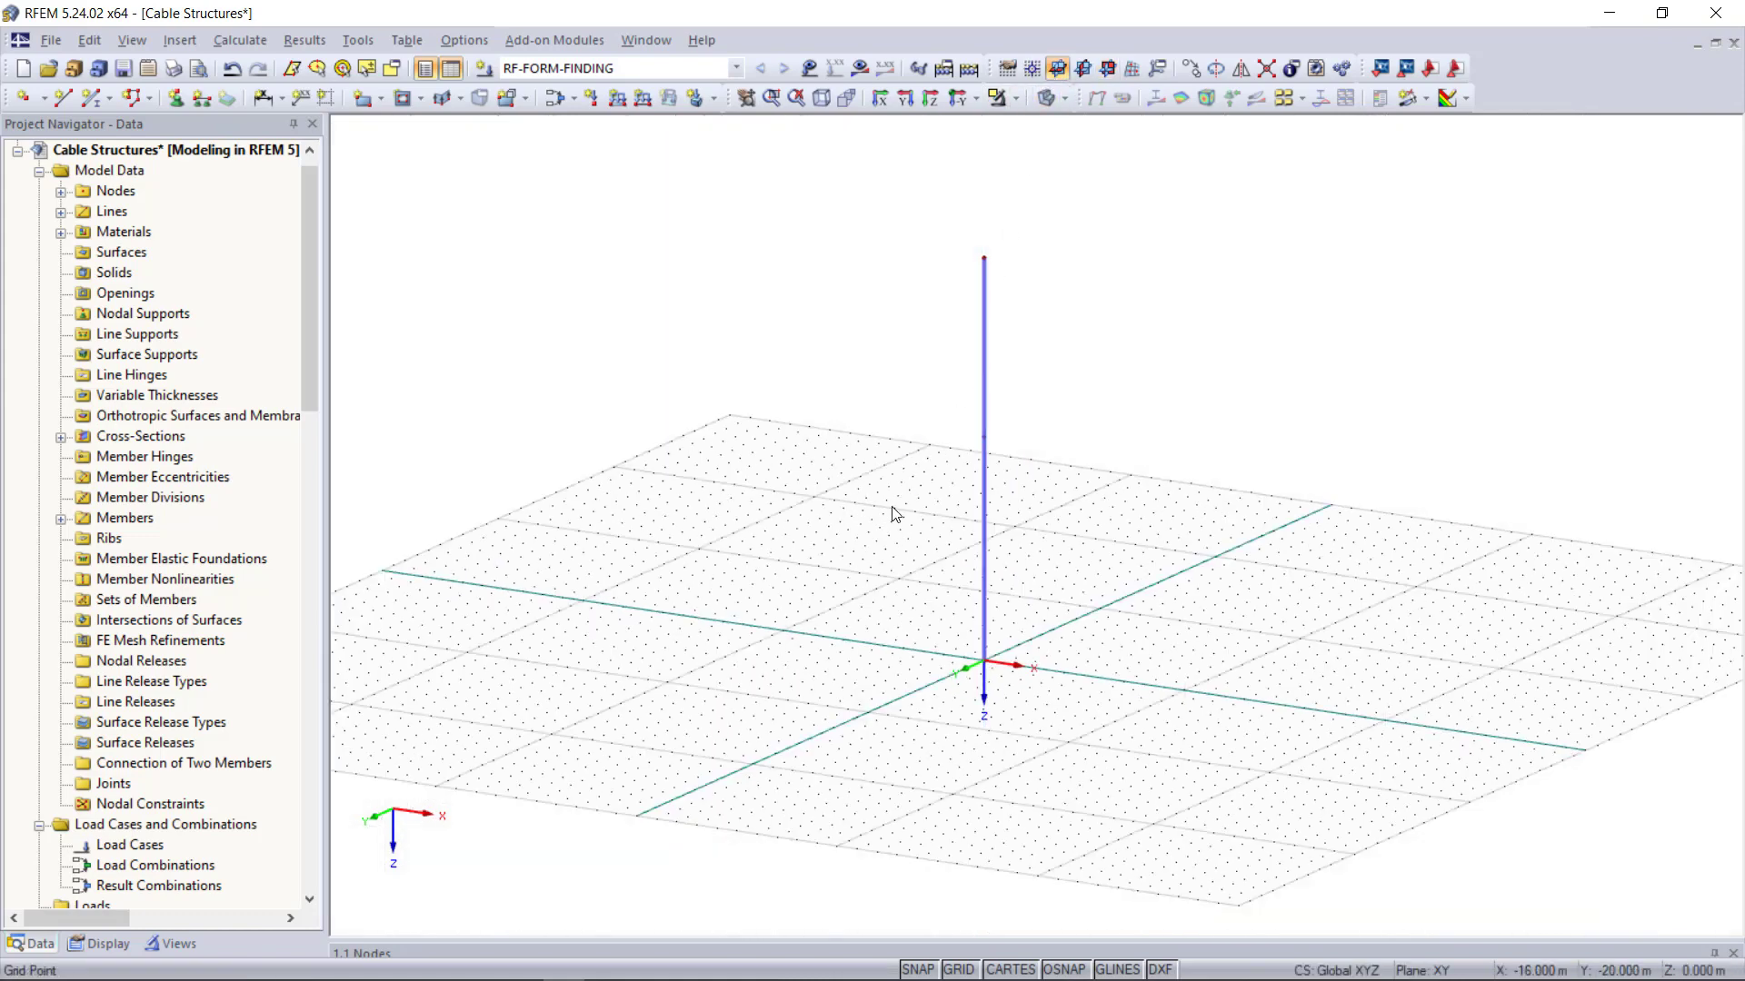
pyautogui.click(92, 96)
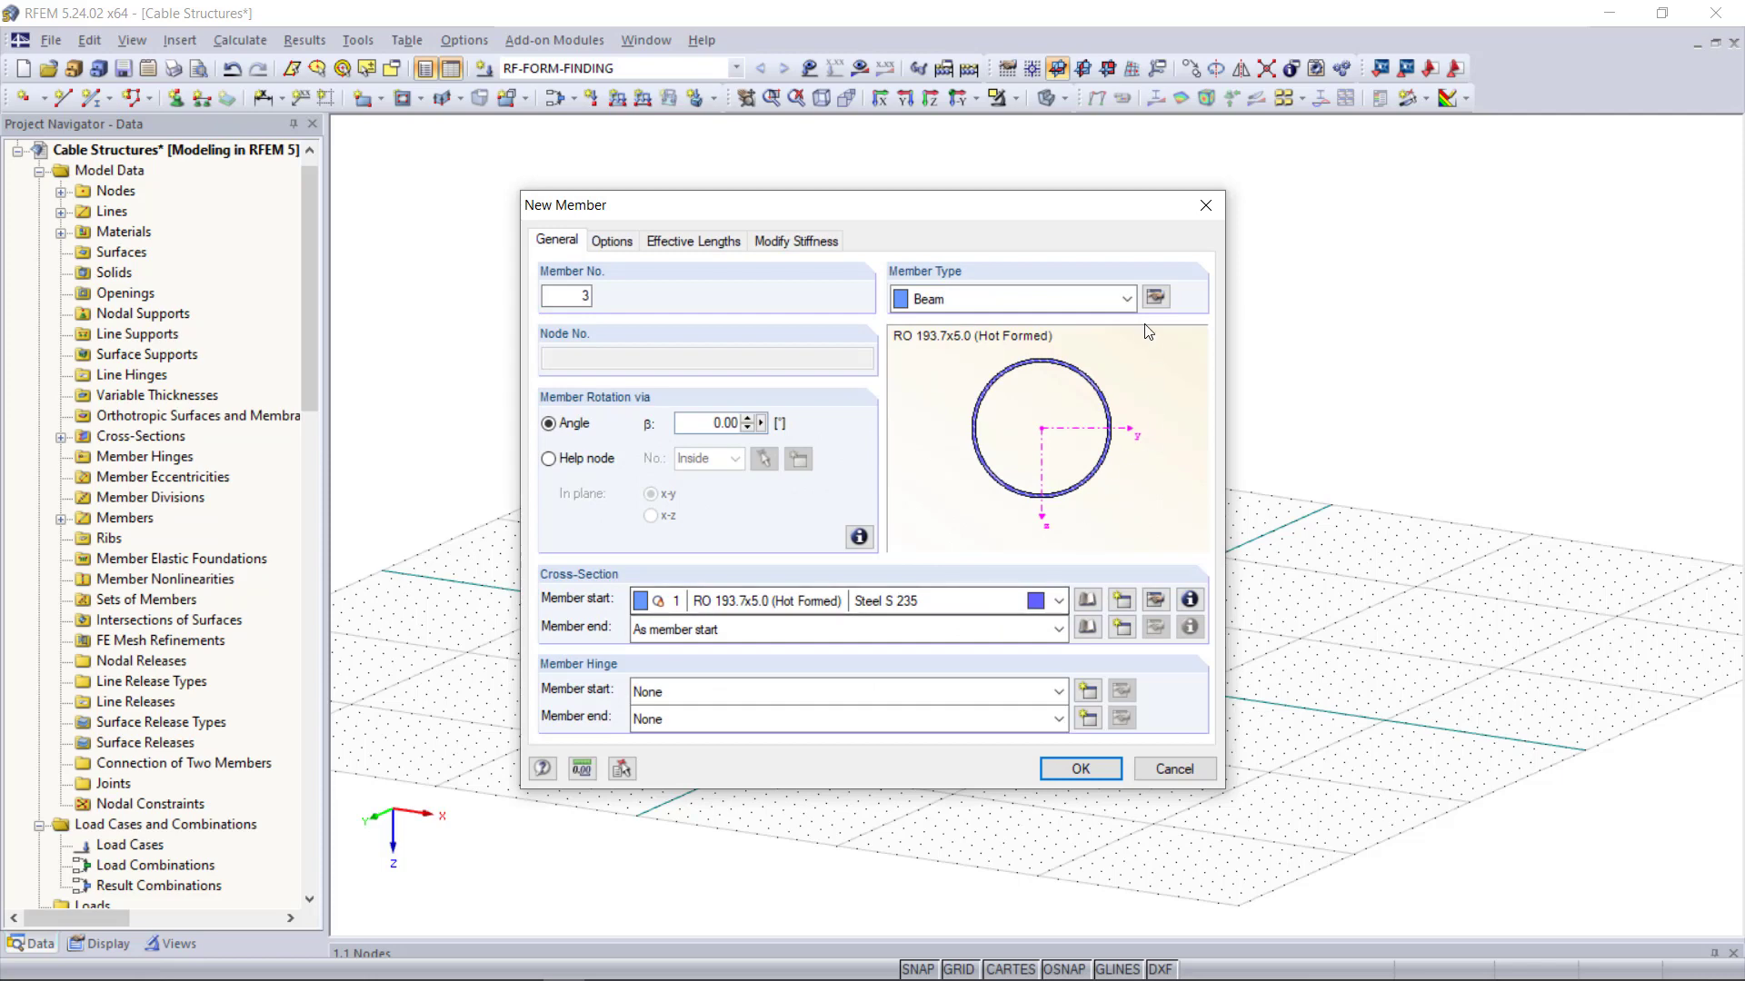
pyautogui.click(1025, 302)
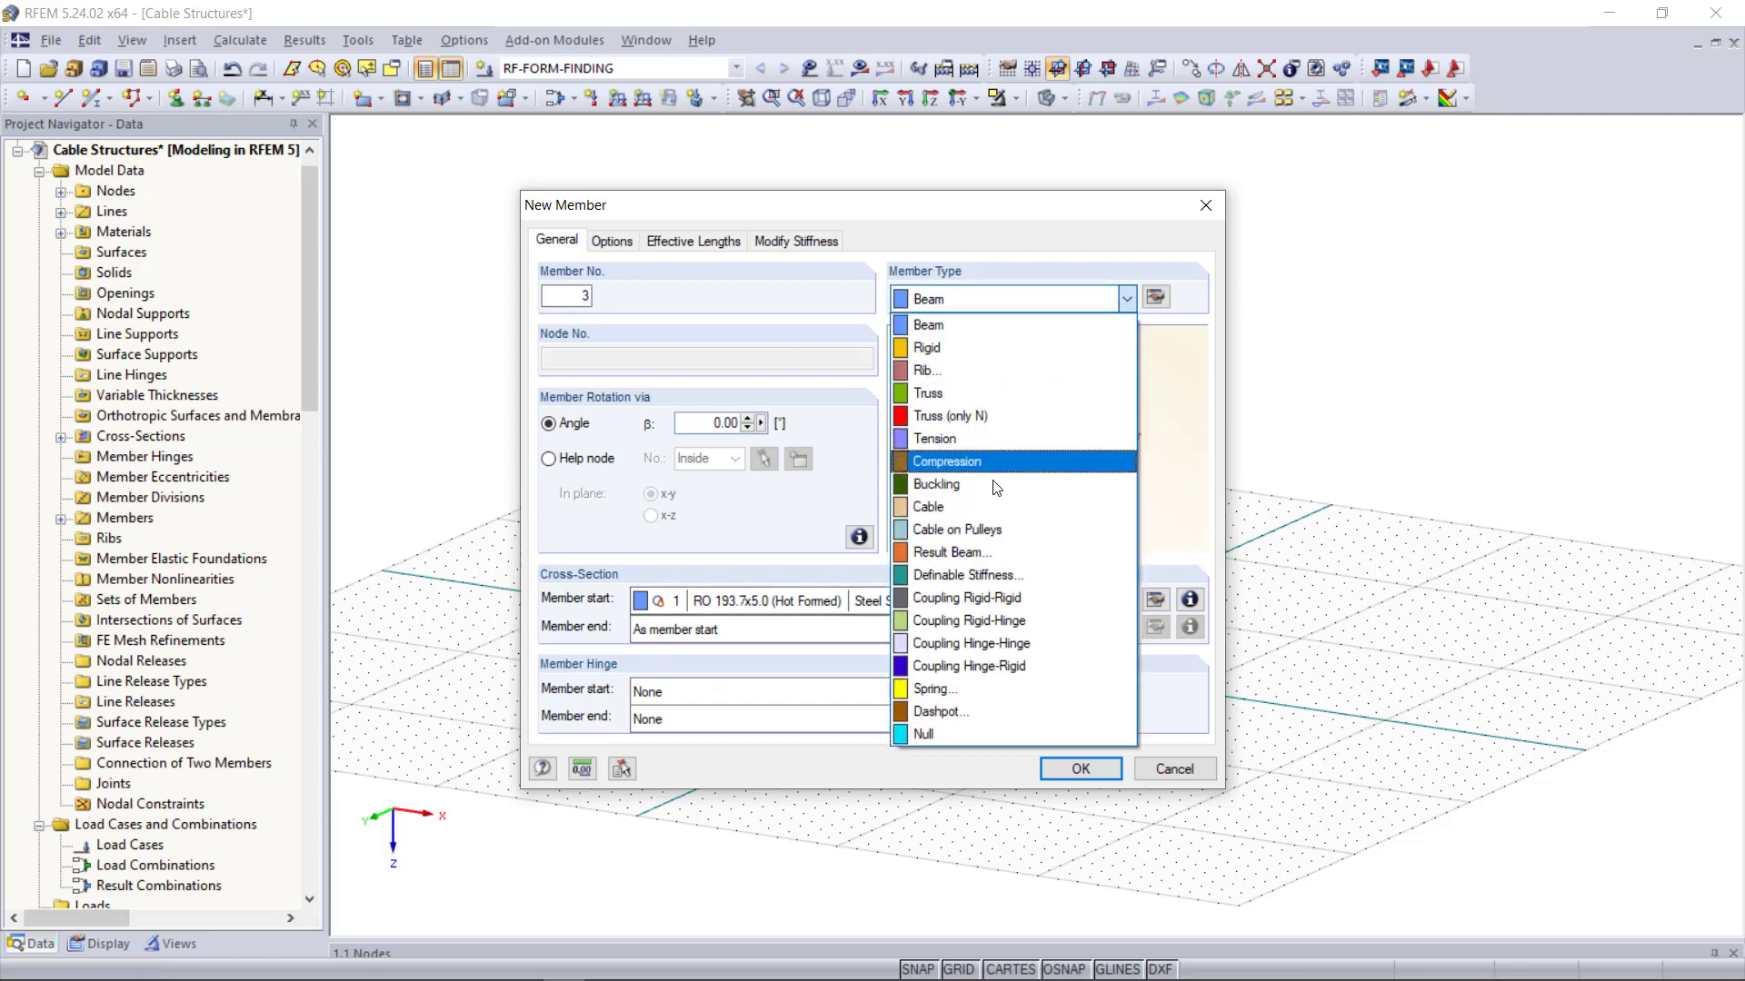
pyautogui.click(995, 506)
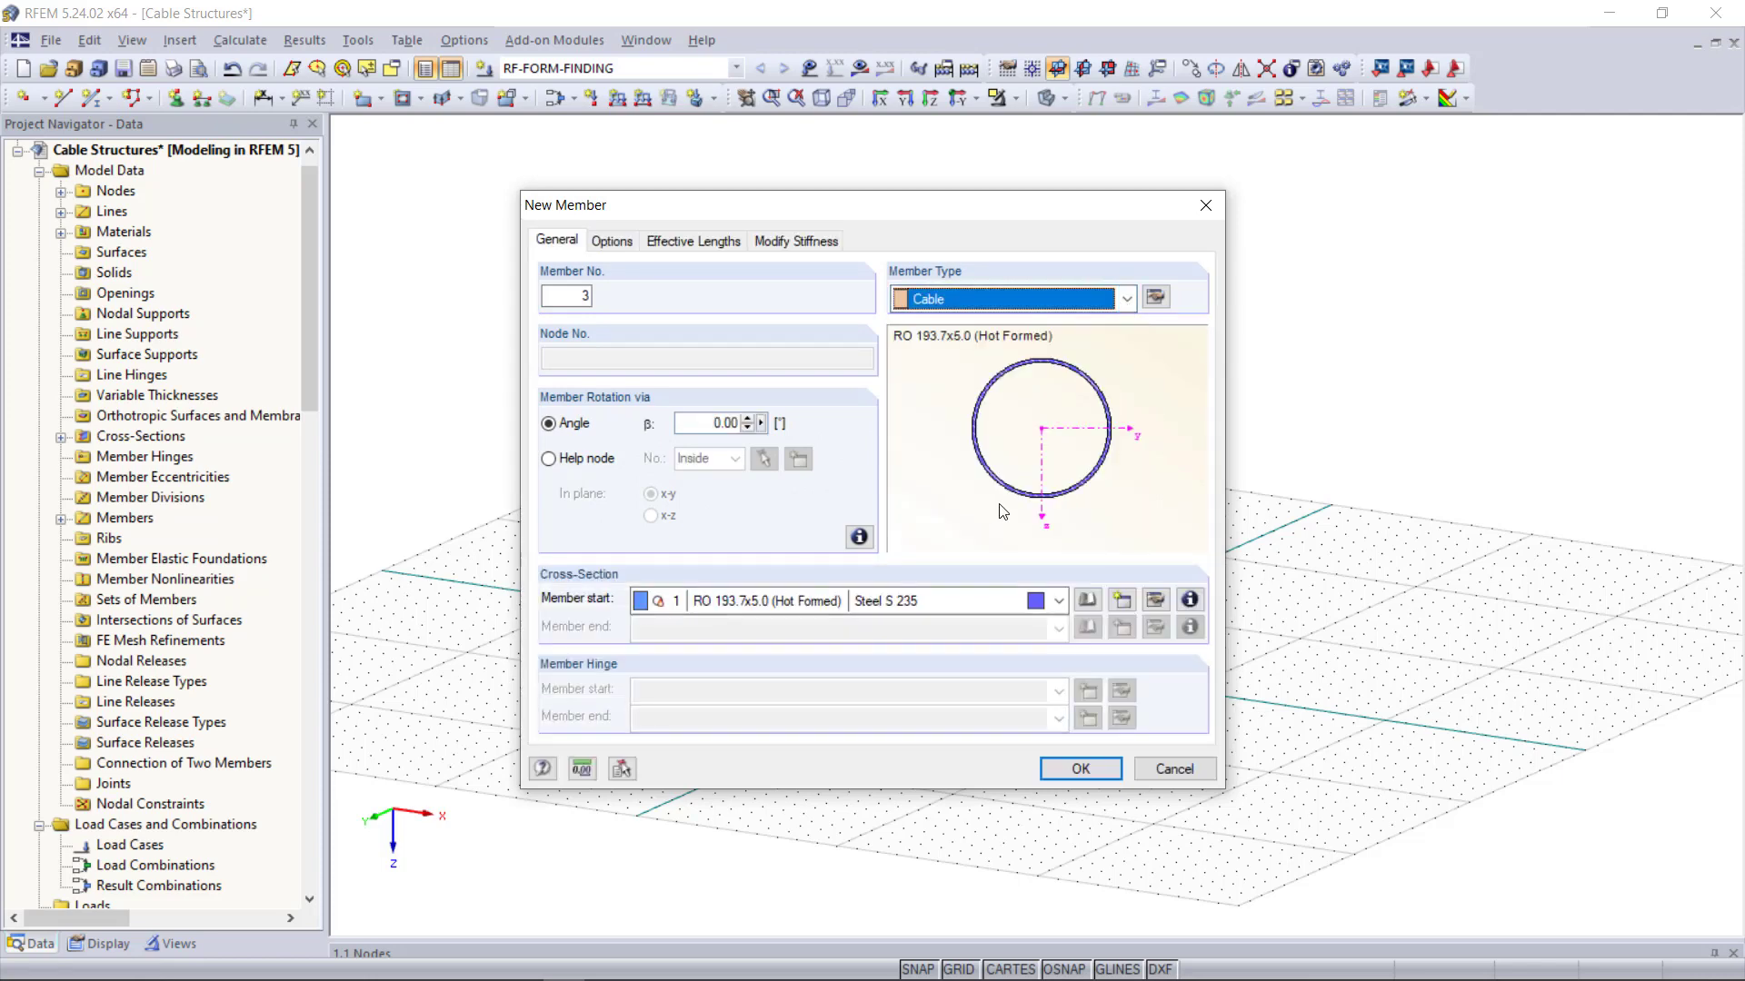
# Step: Filter the solid sections by the Cables shape and assign Pfeifer Cable PE 15 as the cable member's cross-section
pyautogui.click(1088, 603)
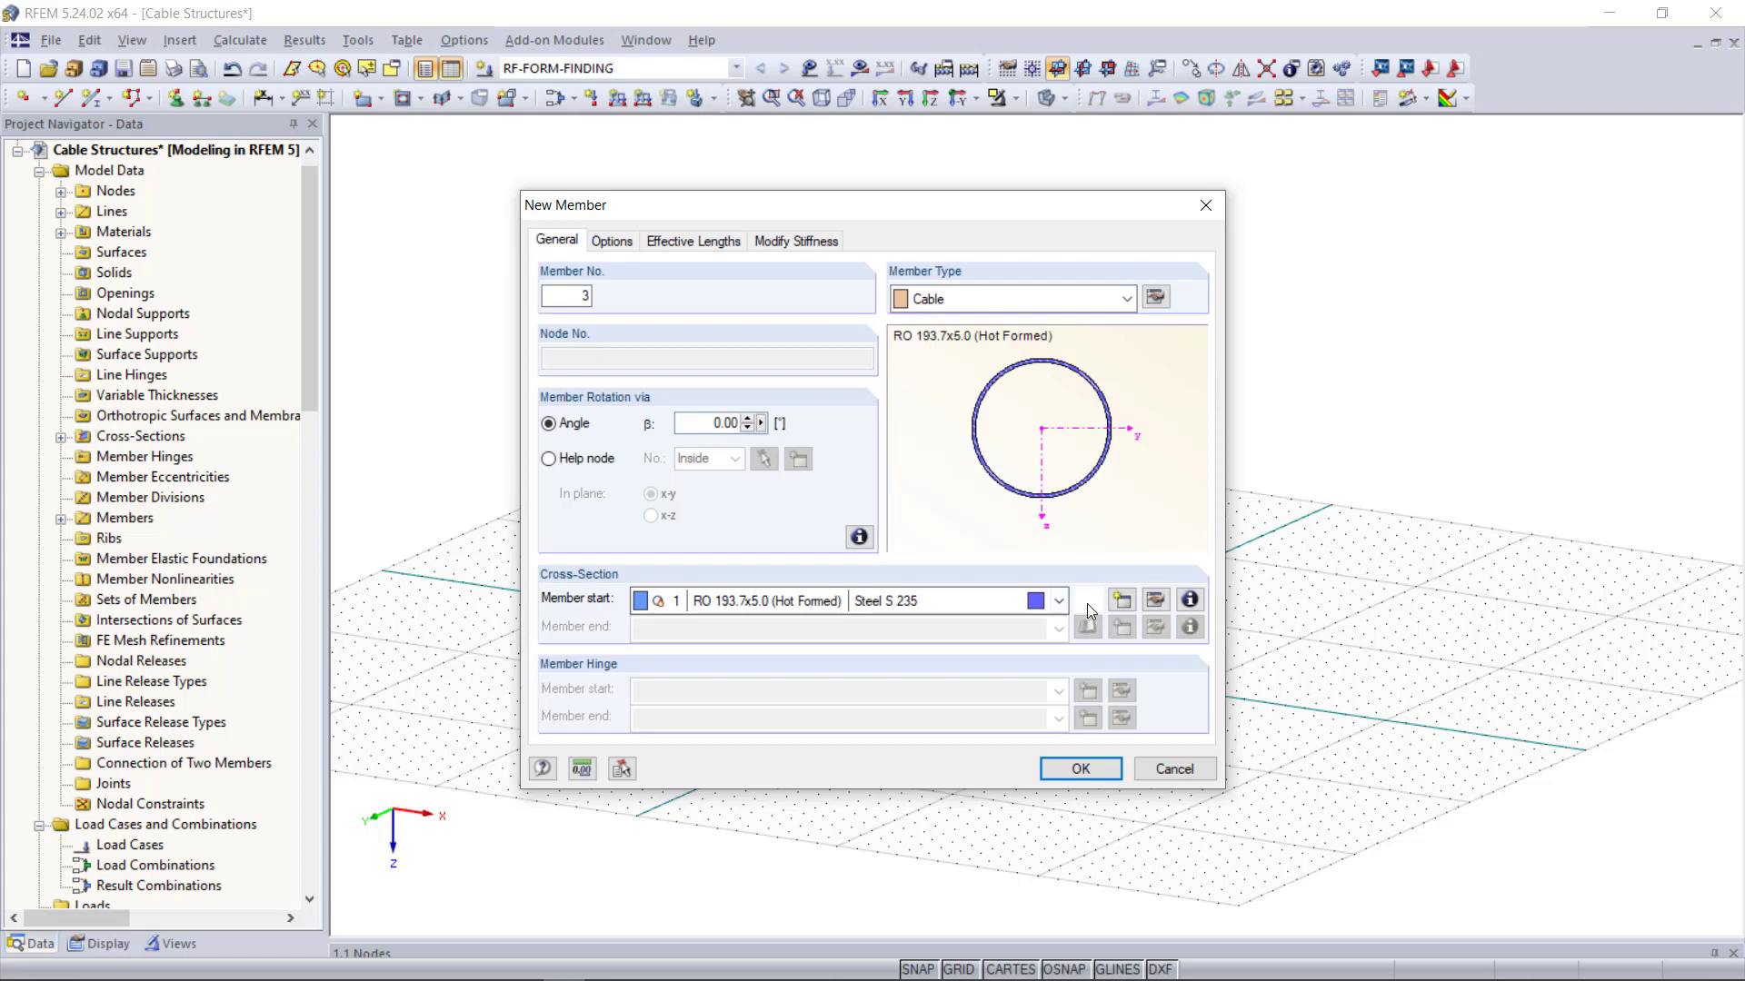
pyautogui.click(1089, 604)
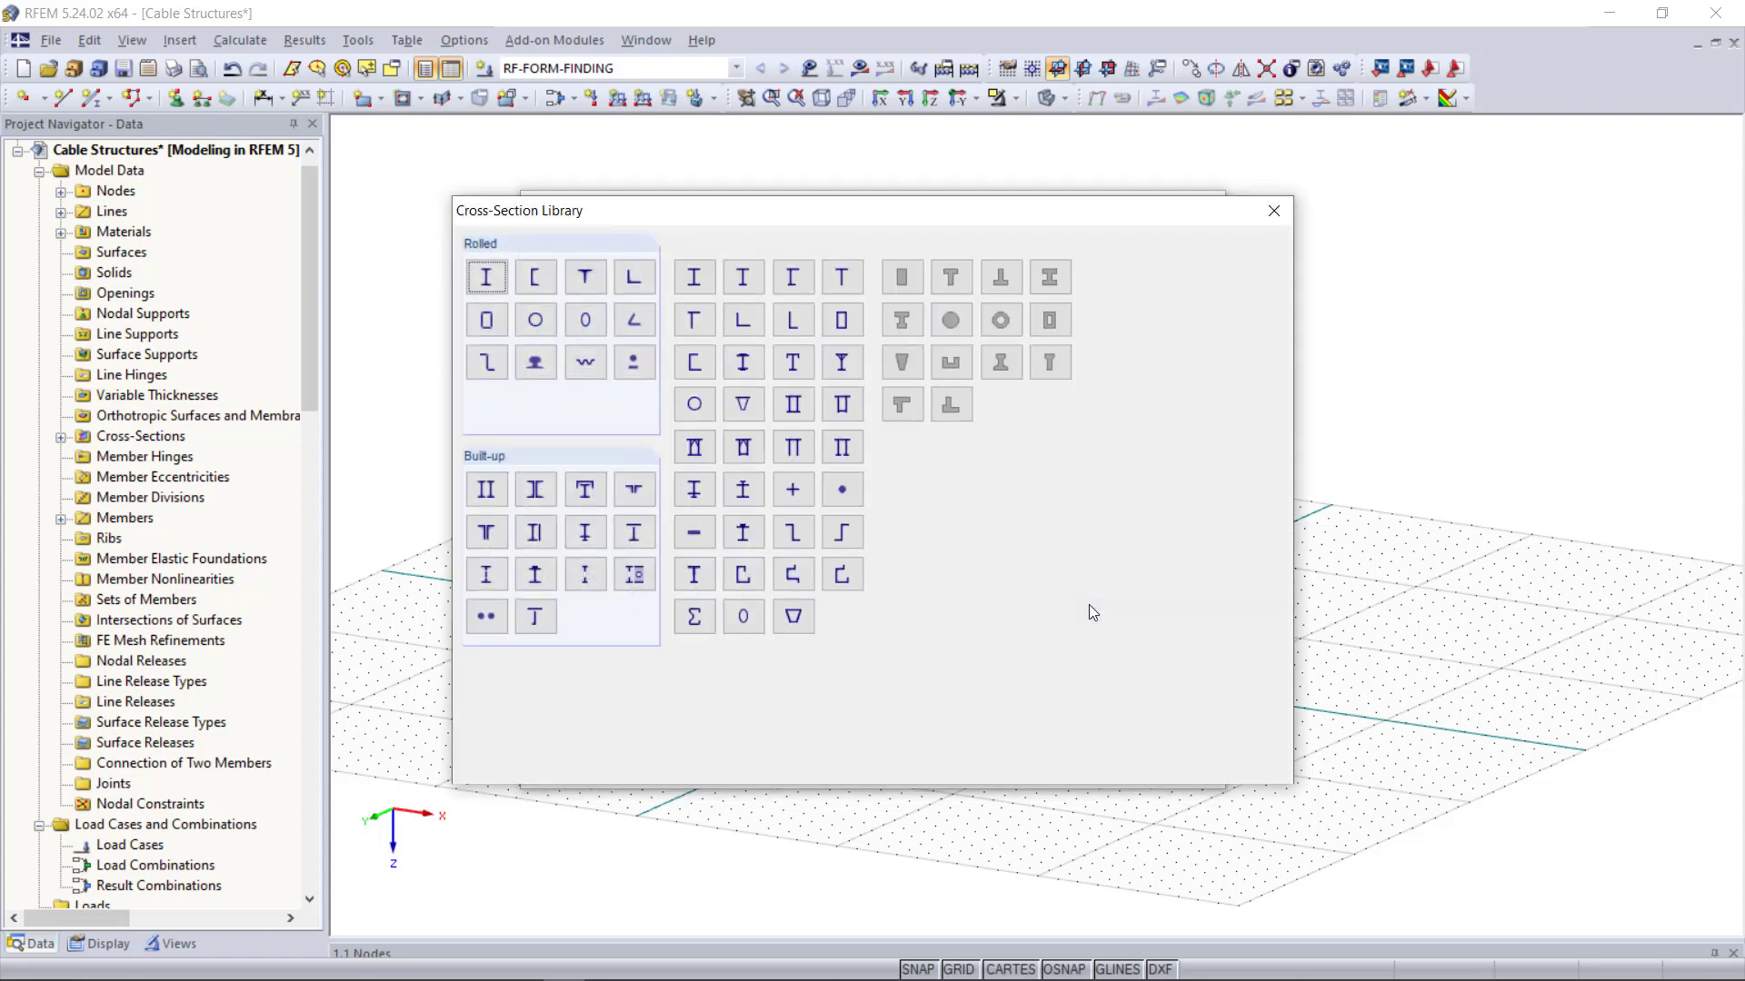
pyautogui.press('Escape')
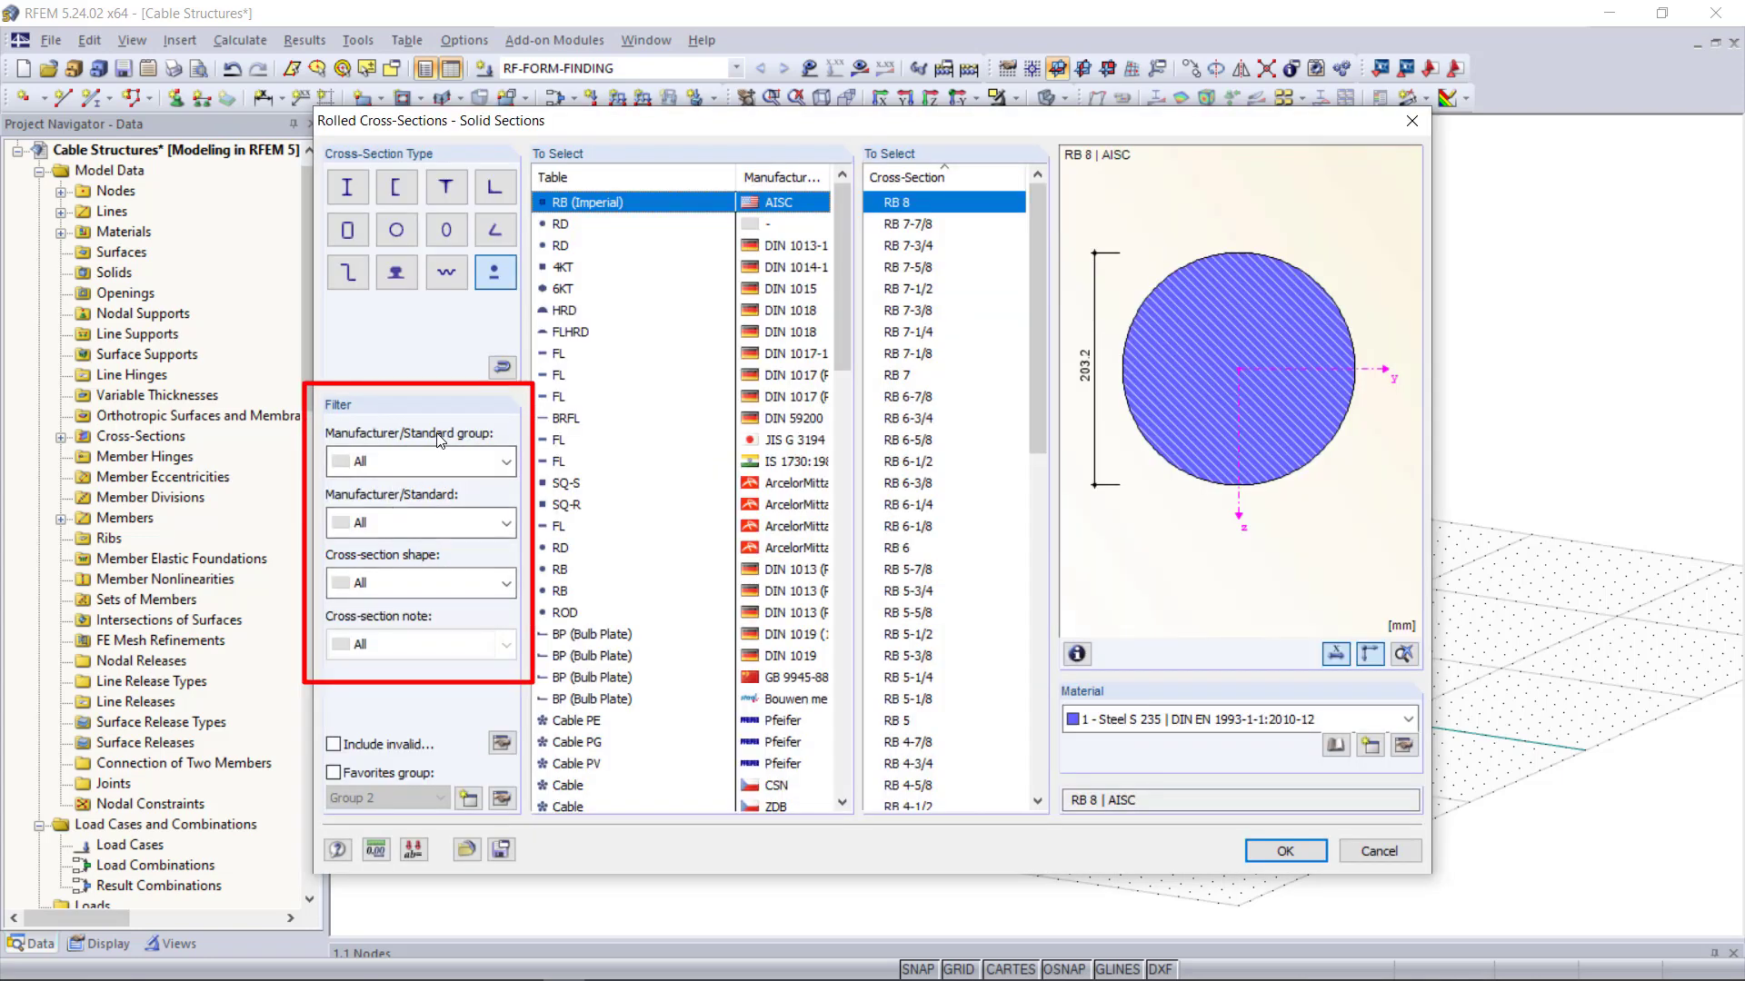
pyautogui.click(436, 582)
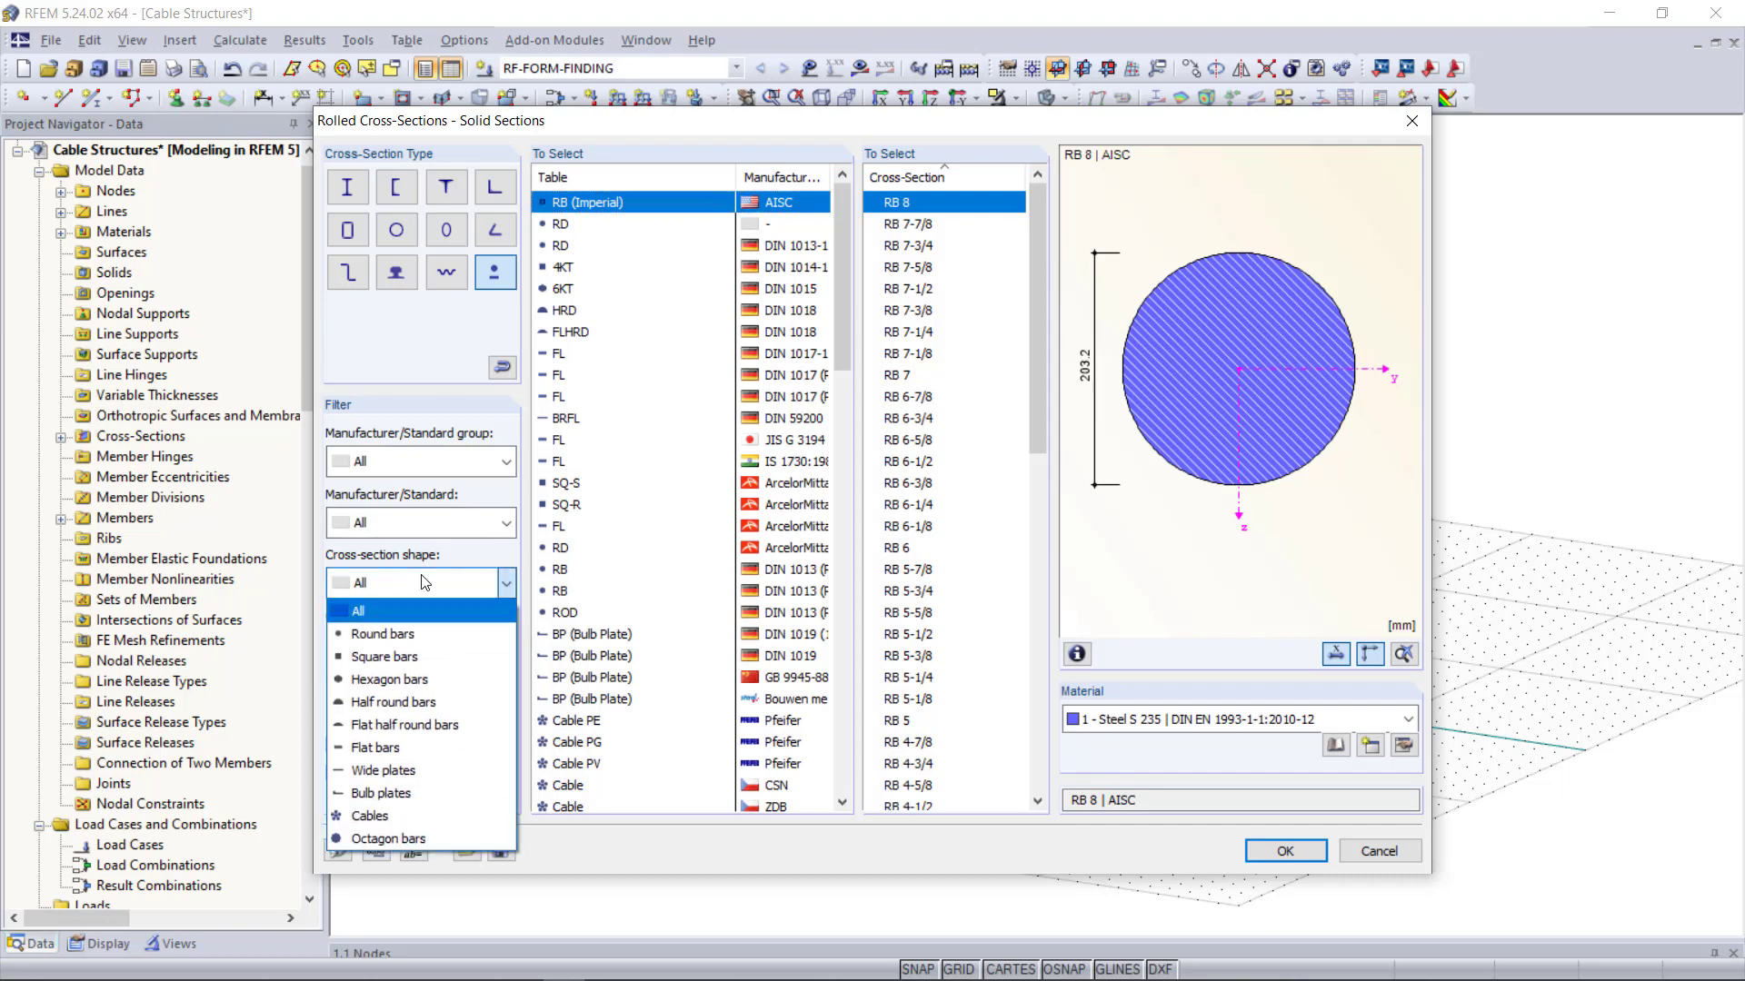
pyautogui.click(391, 815)
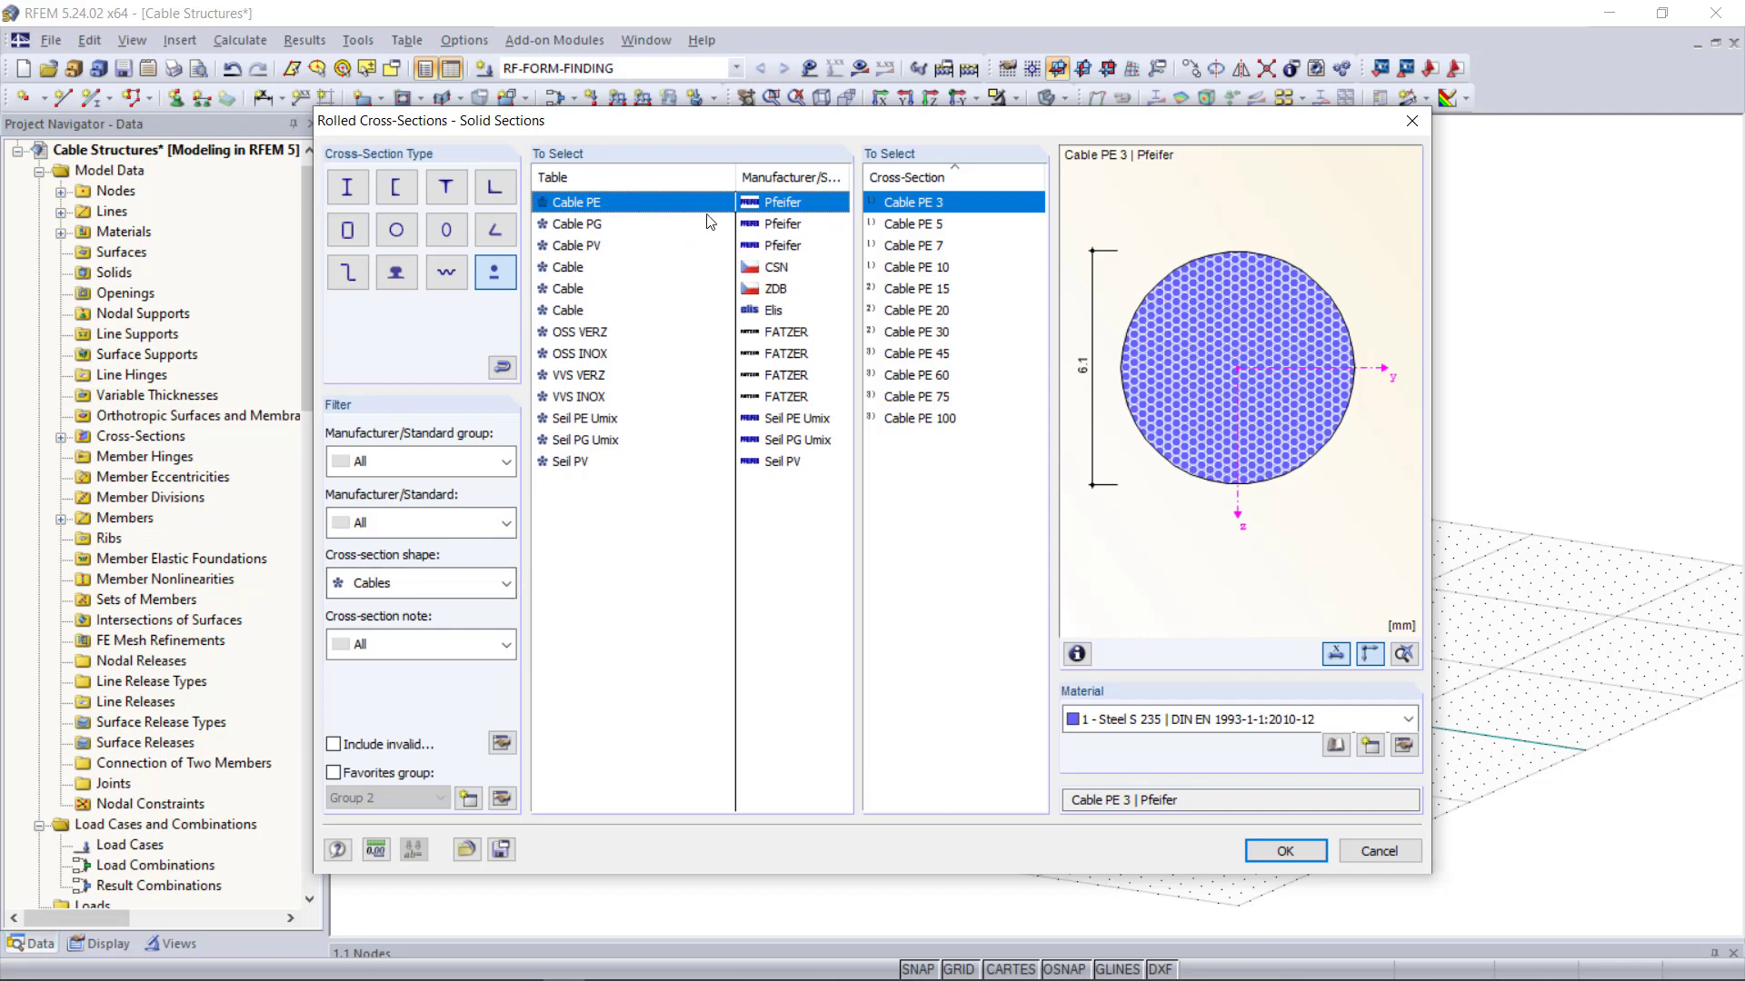
pyautogui.click(934, 287)
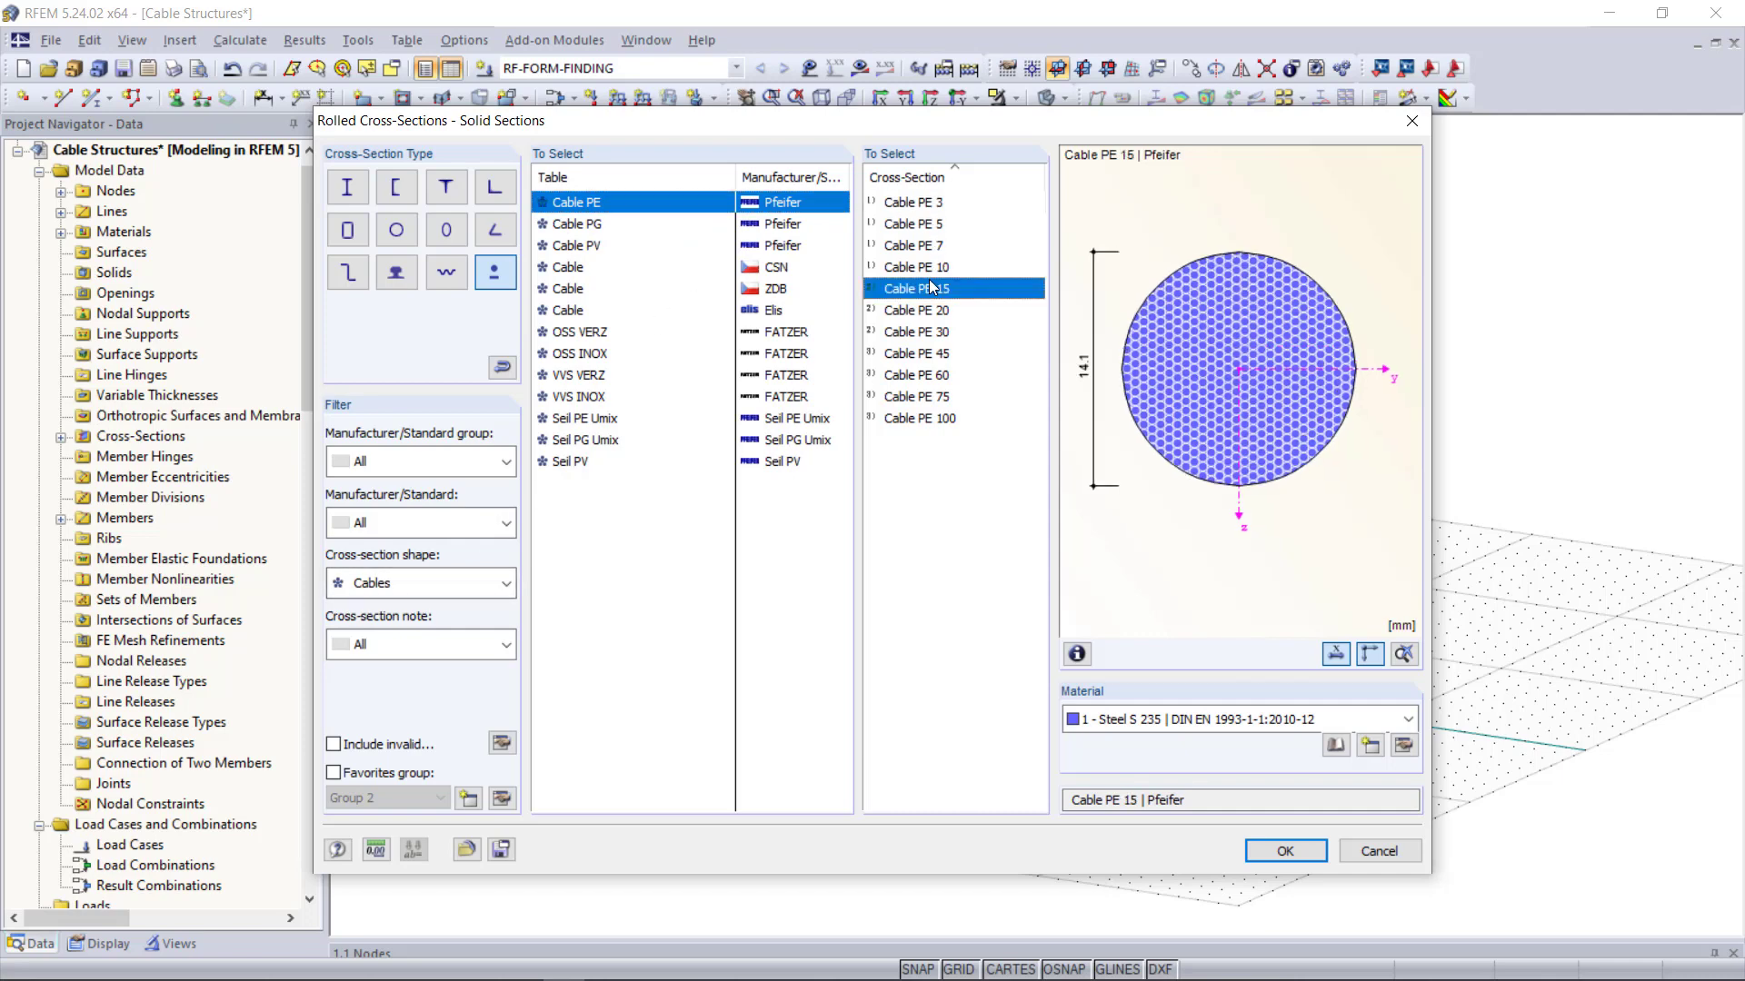
pyautogui.click(1290, 850)
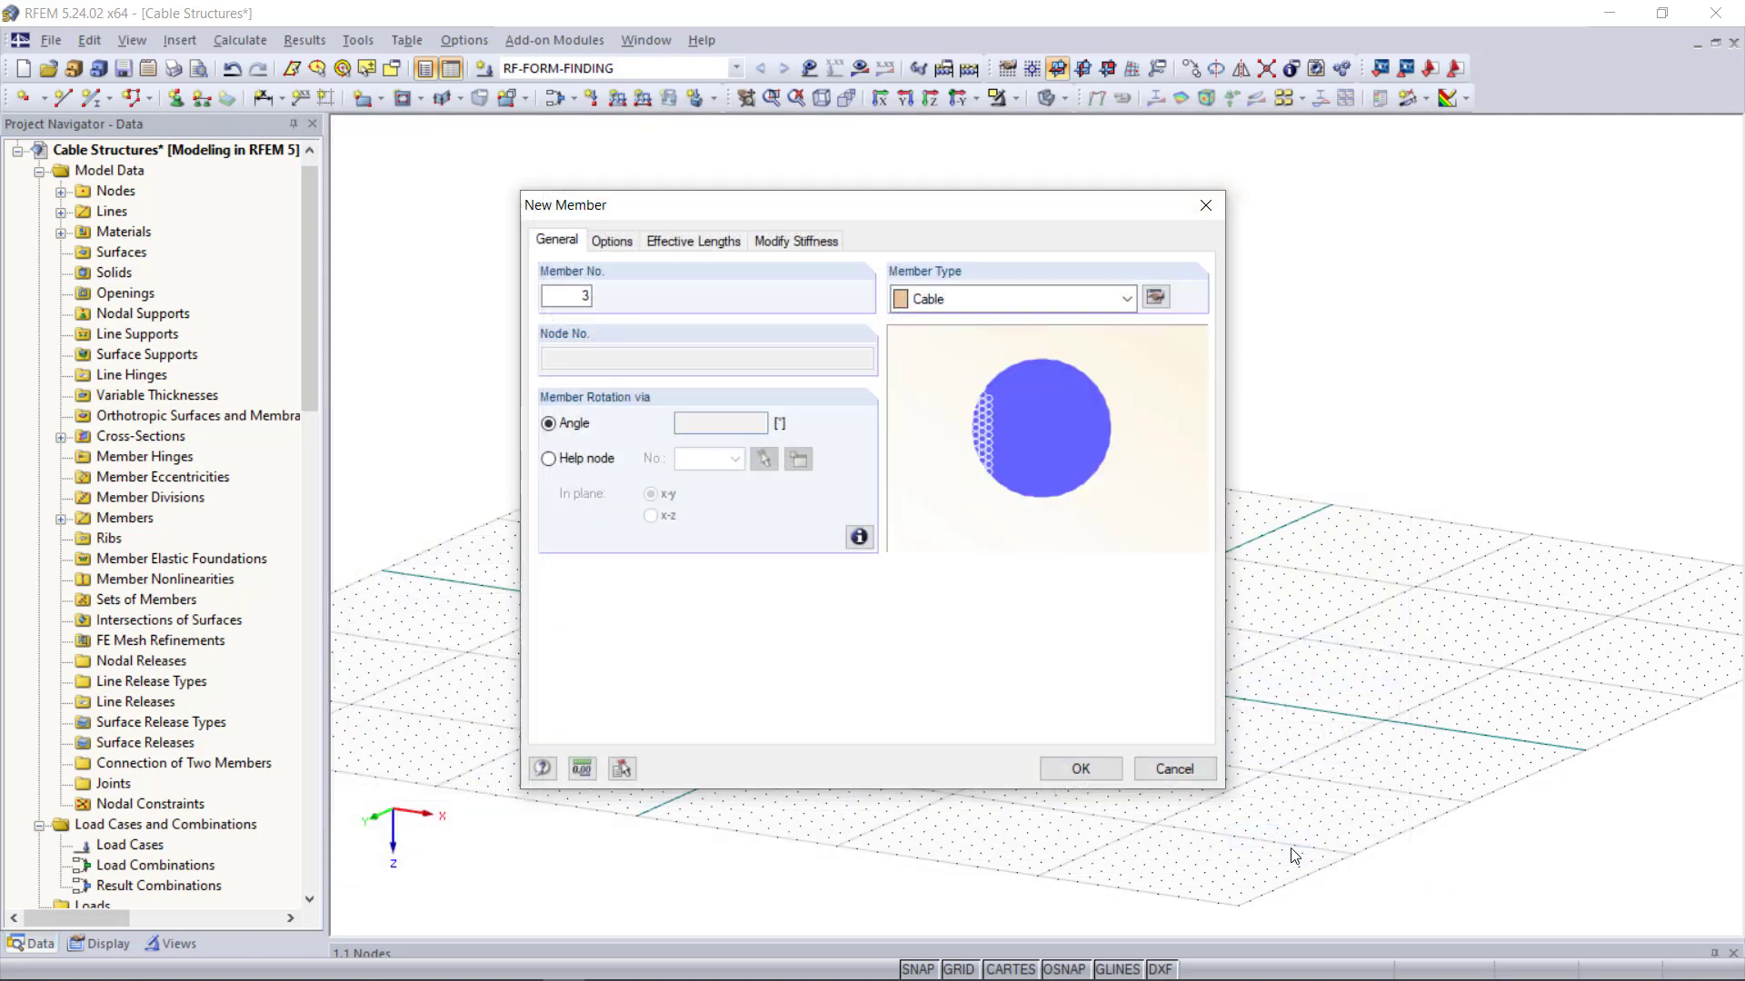
pyautogui.click(1081, 769)
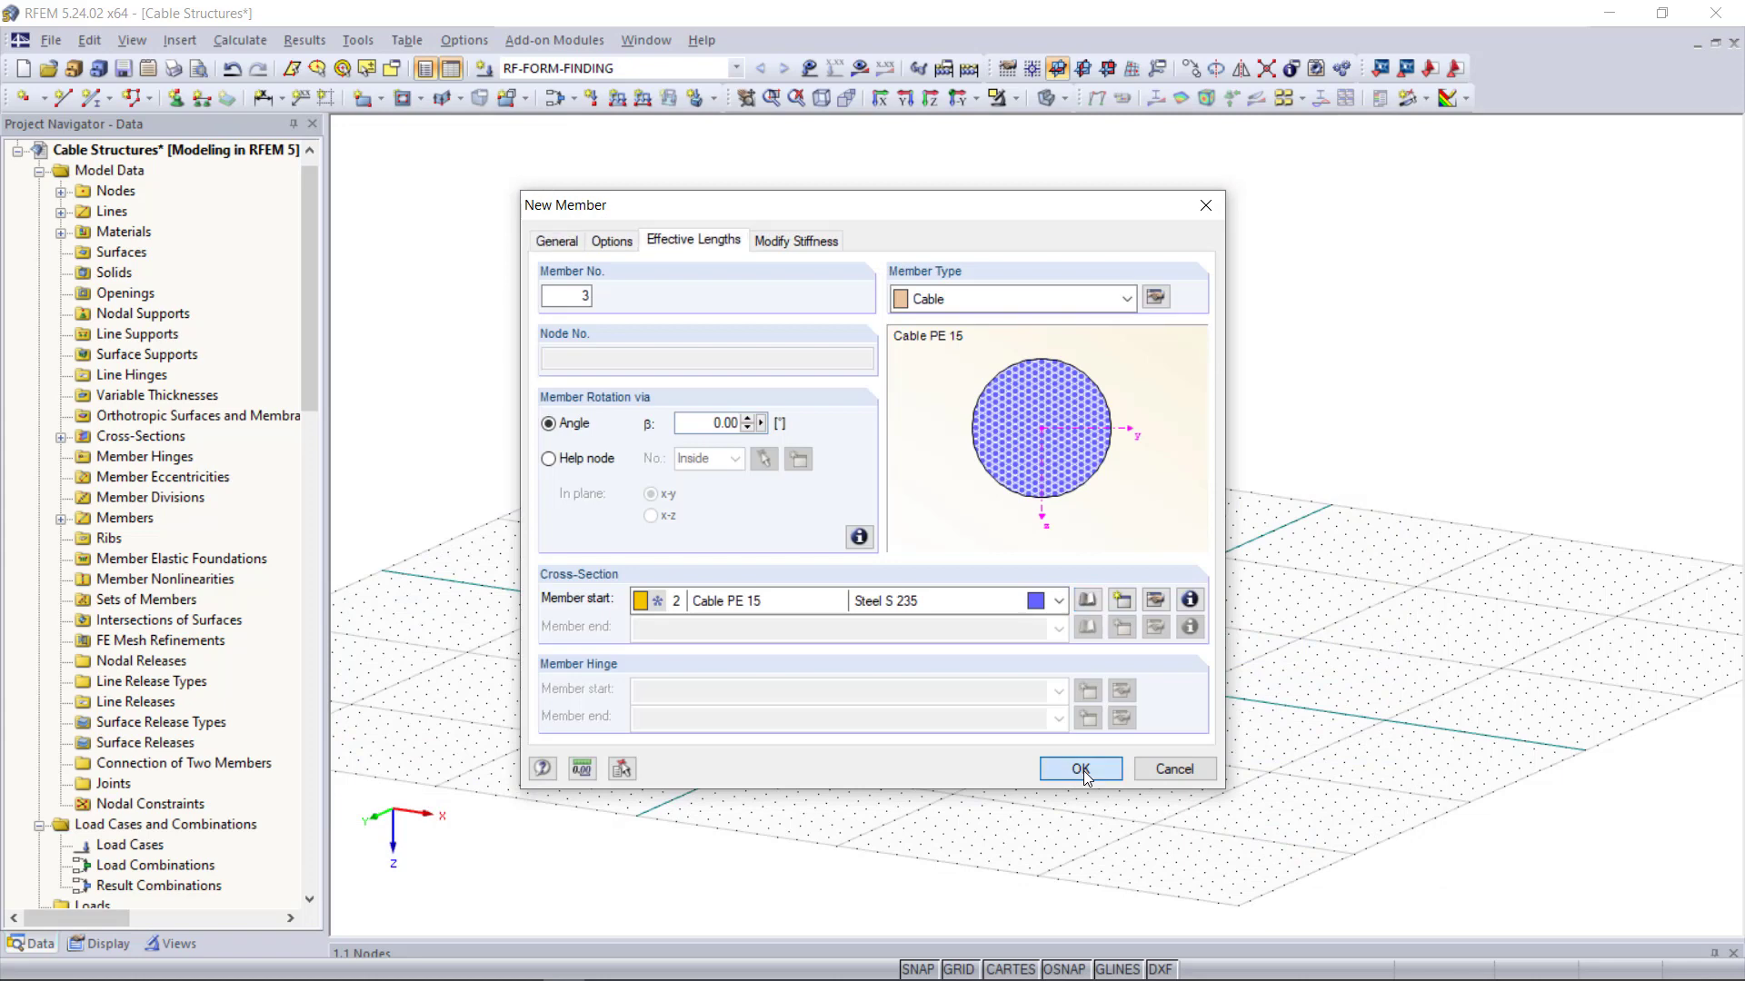
# Step: Draw the cable from the mast's intermediate node to the ground point X 4.243, Y 4.243, Z 0 m
pyautogui.click(982, 438)
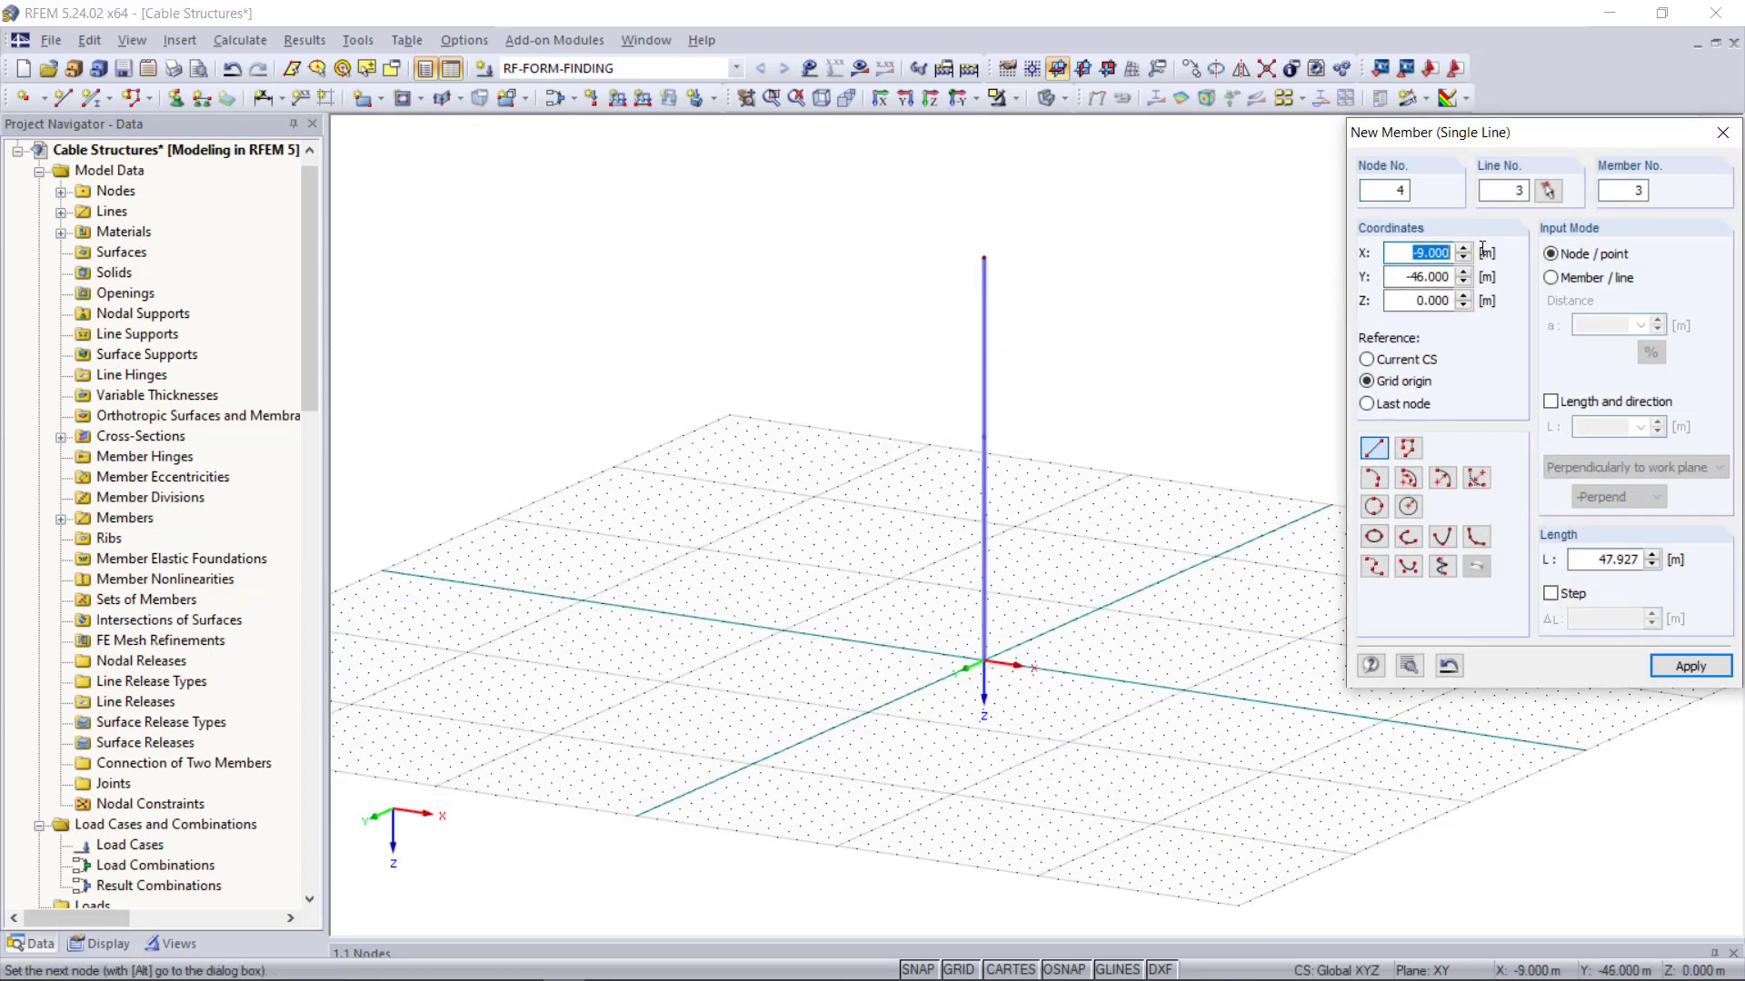
pyautogui.write('4,243')
pyautogui.press('Tab')
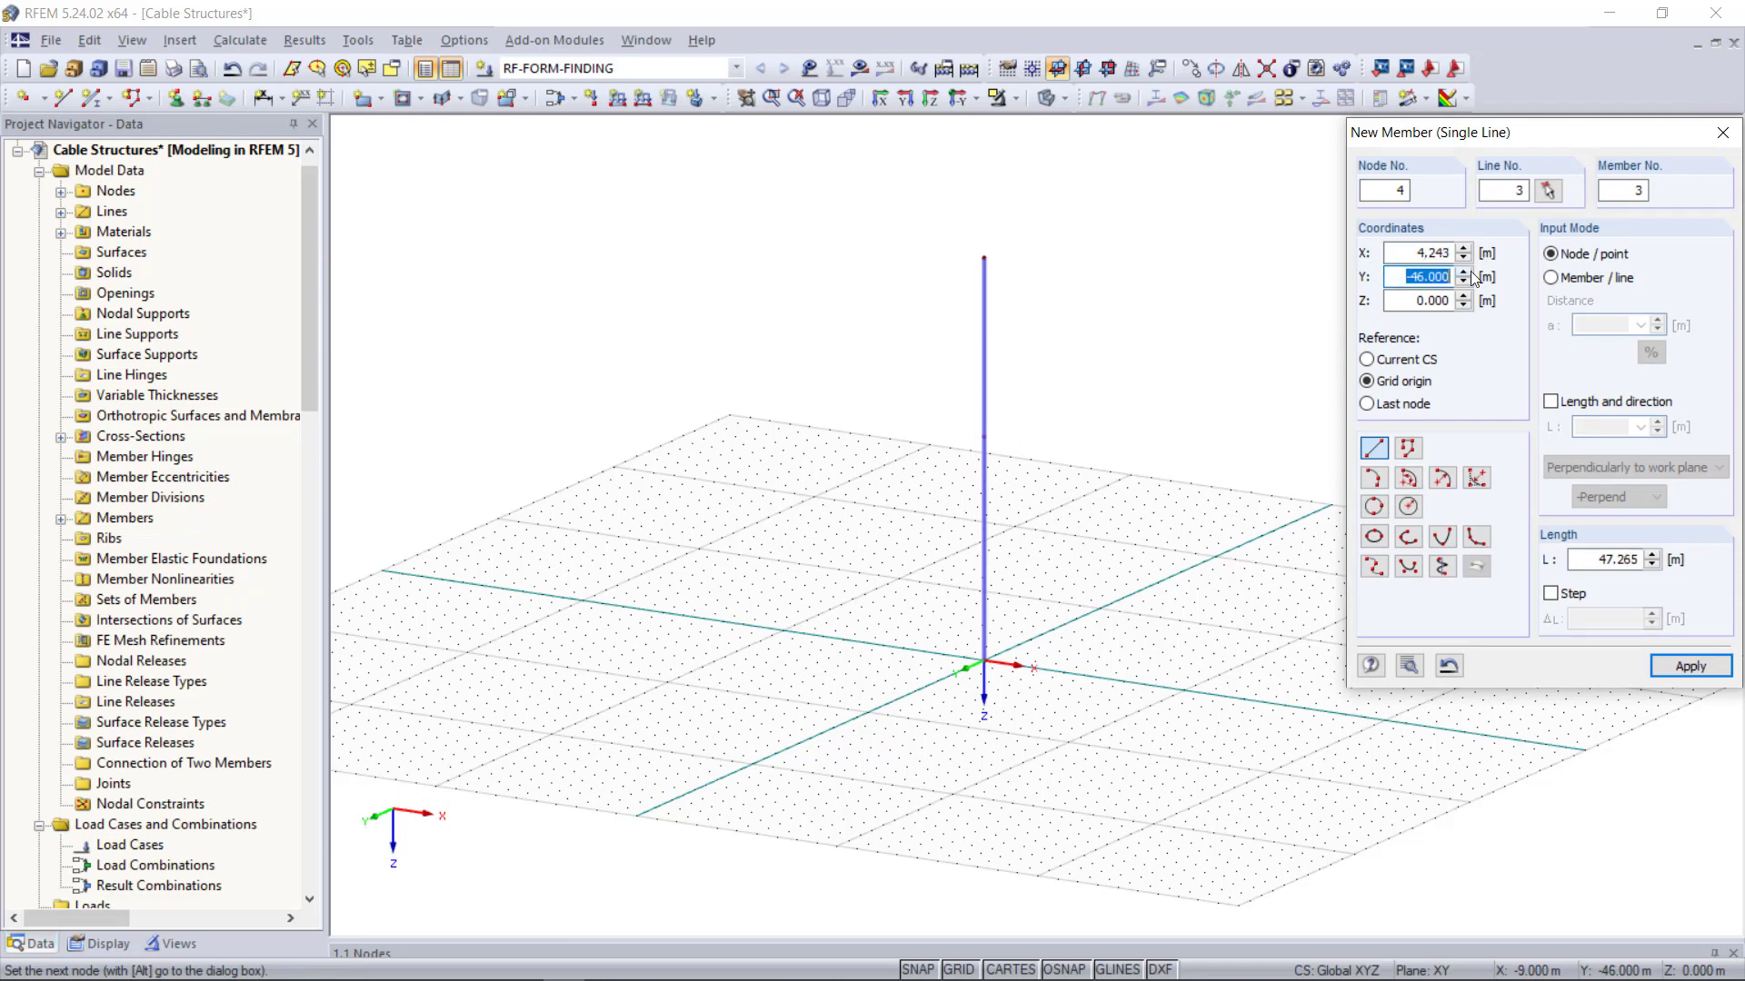
pyautogui.write('4,243')
pyautogui.press('Tab')
pyautogui.press('Return')
pyautogui.press('Escape')
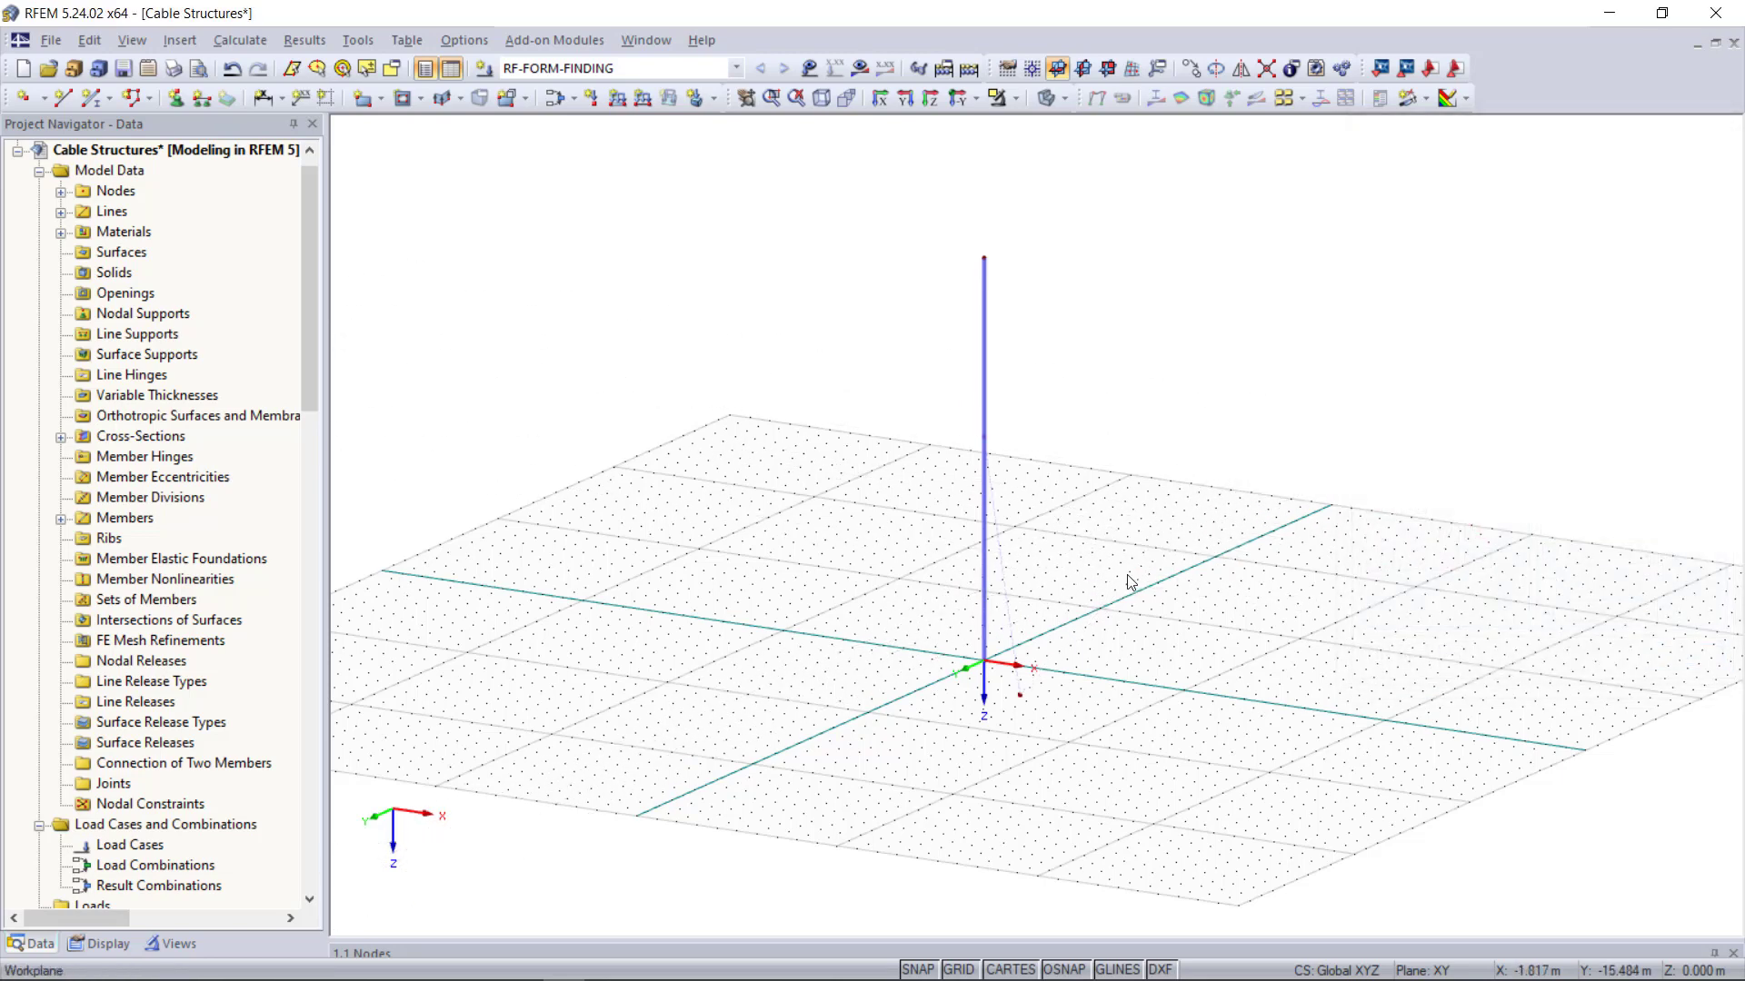
# Step: Mirror the cable as a copy about the X-Z plane through the origin
pyautogui.scroll(3, 1012, 557)
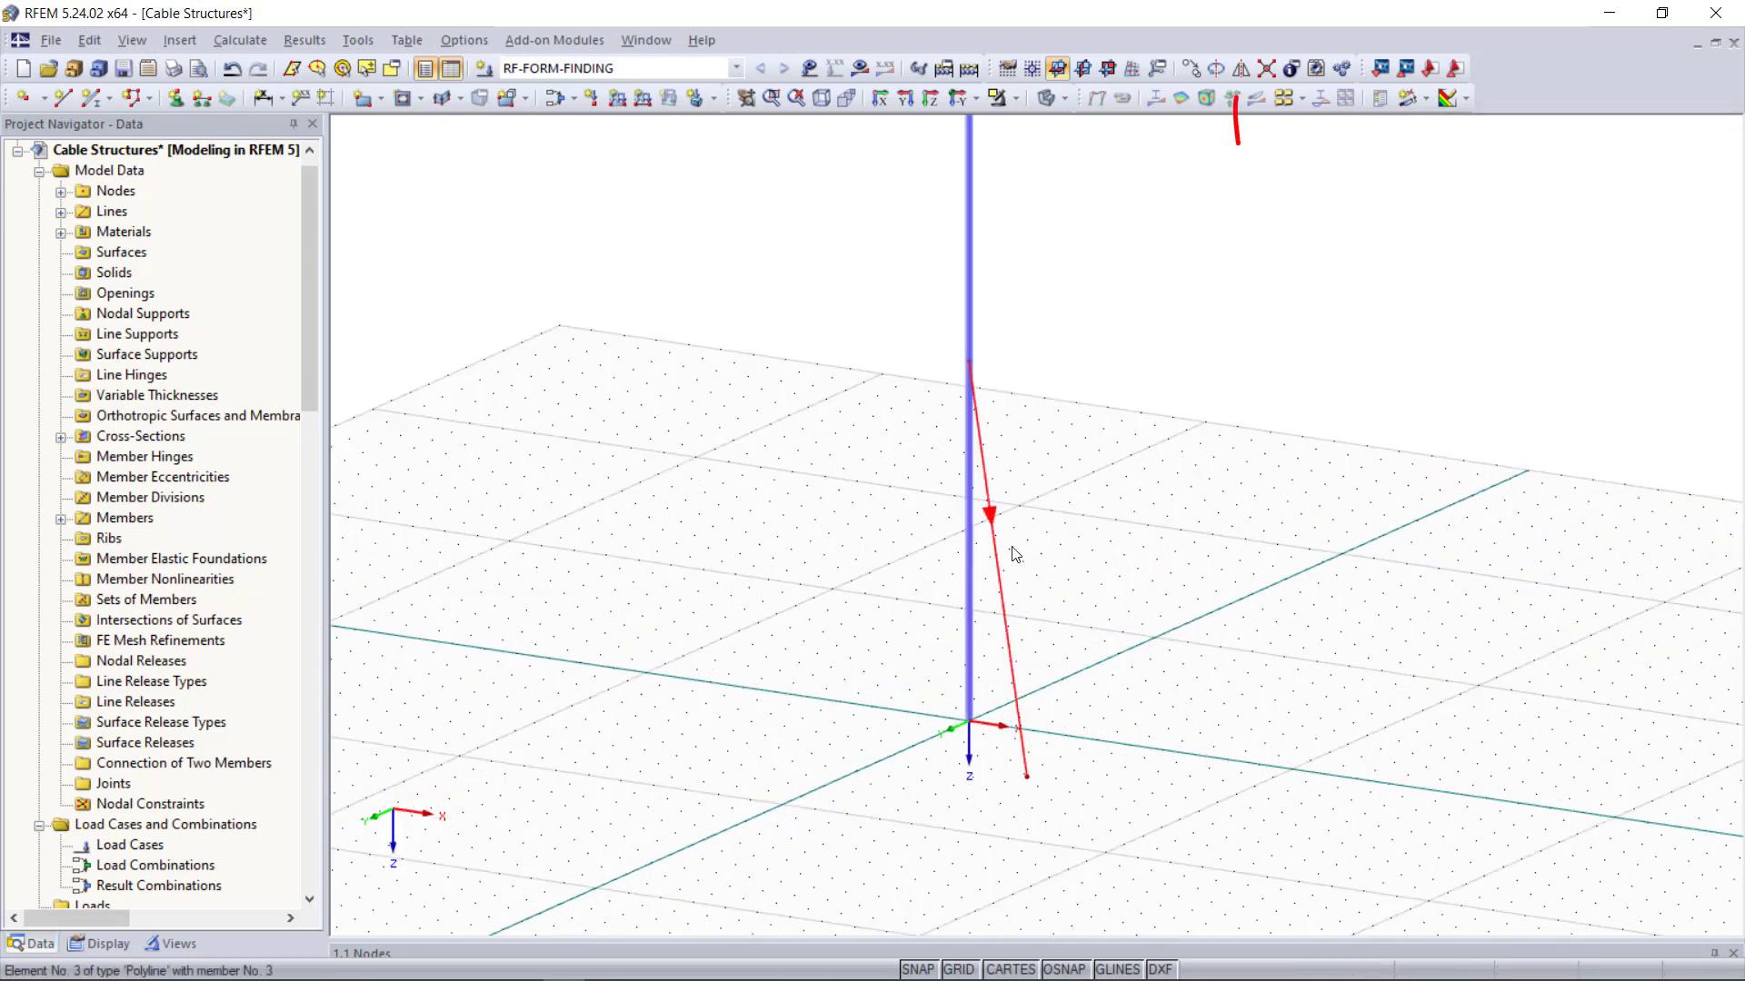
pyautogui.click(1242, 70)
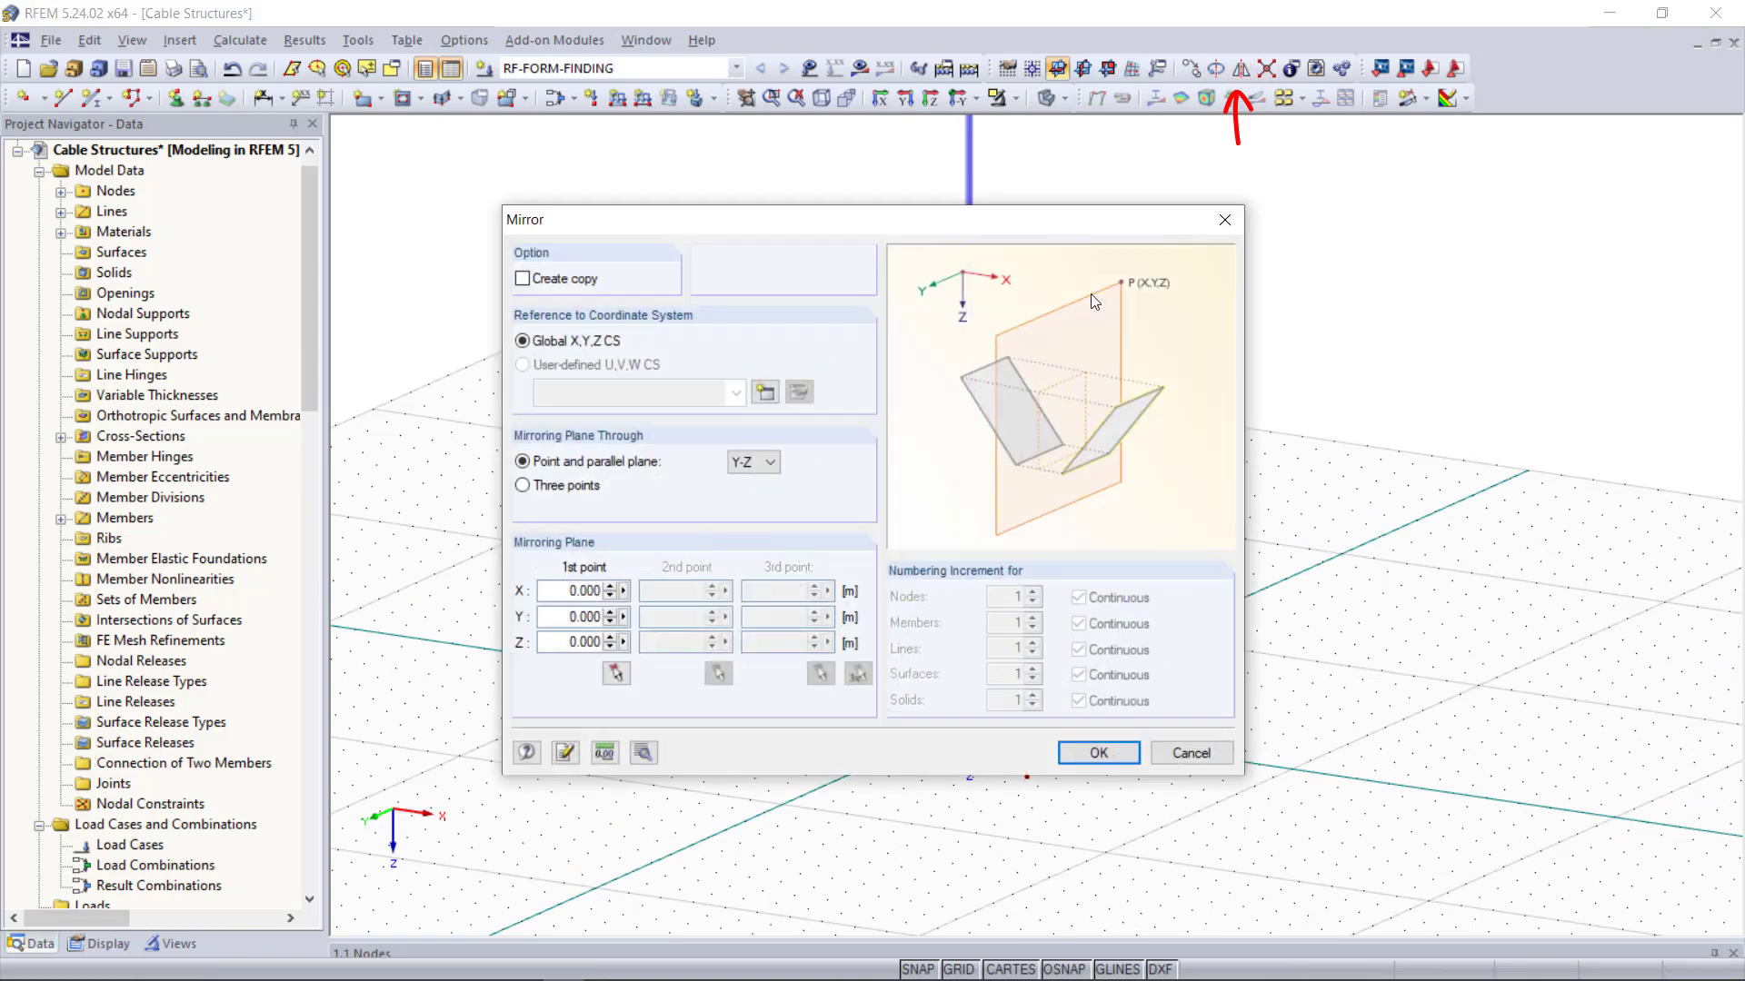
pyautogui.click(522, 279)
pyautogui.click(753, 462)
pyautogui.click(753, 512)
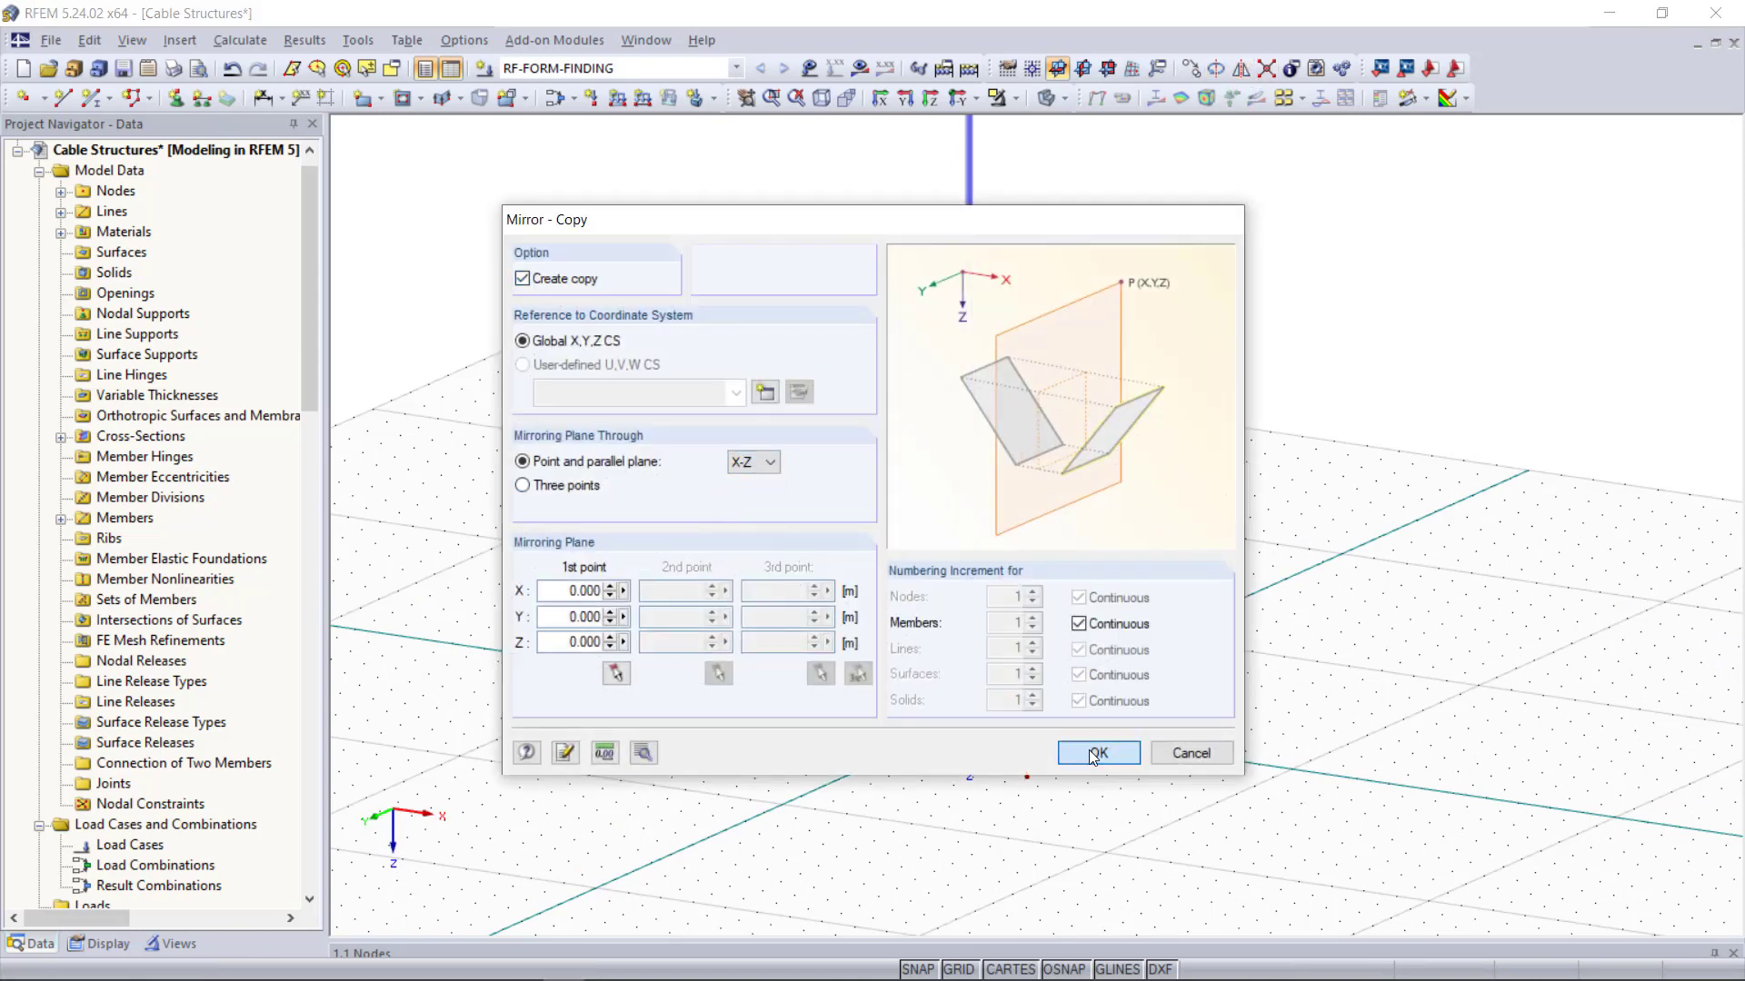
pyautogui.click(1096, 753)
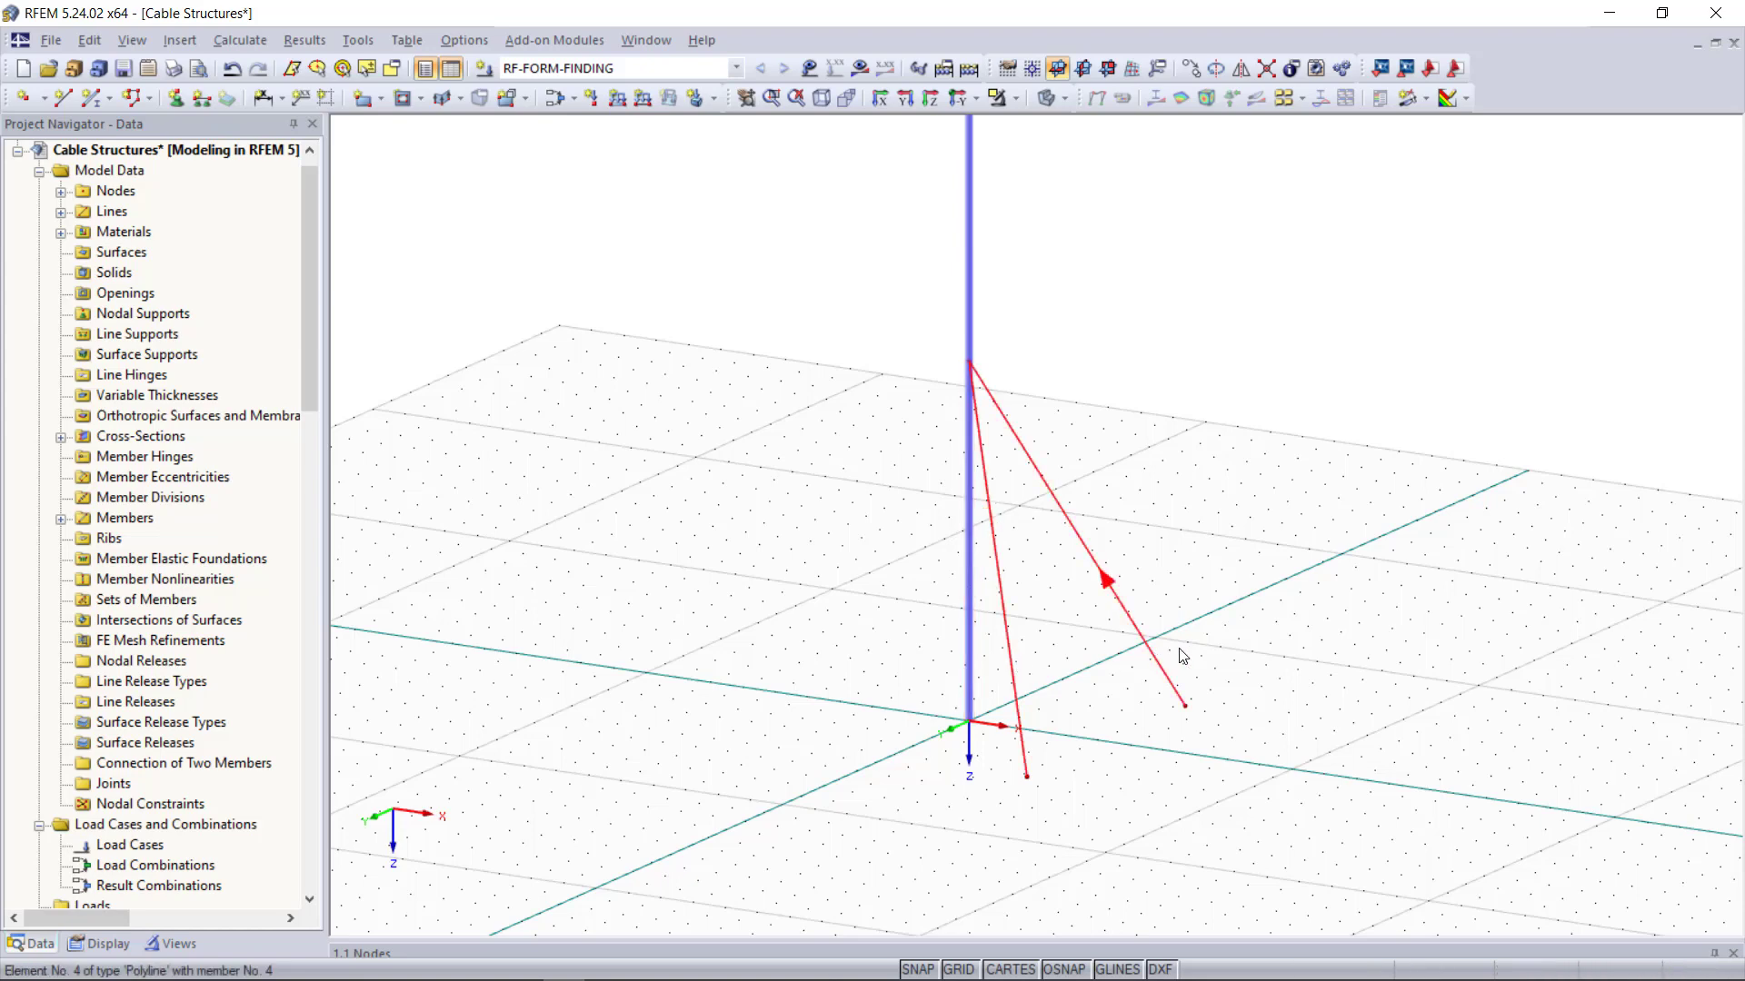
# Step: Mirror the two cables as copies about the Y-Z plane through the origin
pyautogui.click(1247, 77)
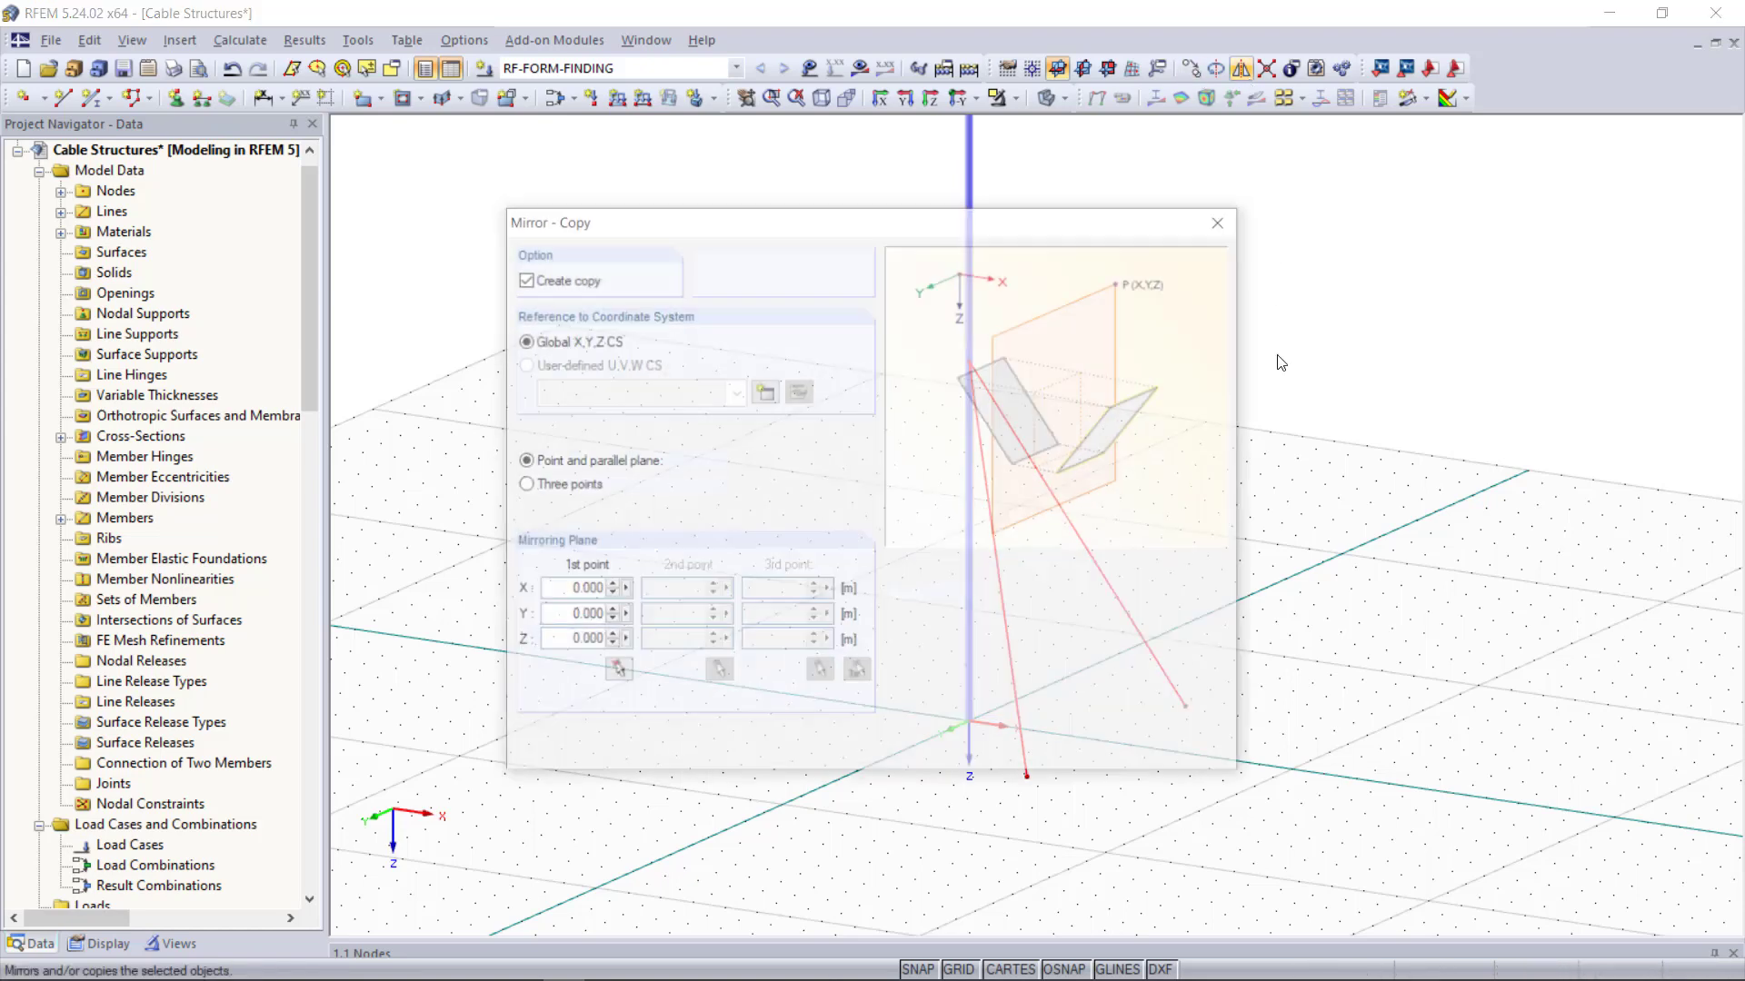
pyautogui.click(753, 510)
pyautogui.click(1098, 753)
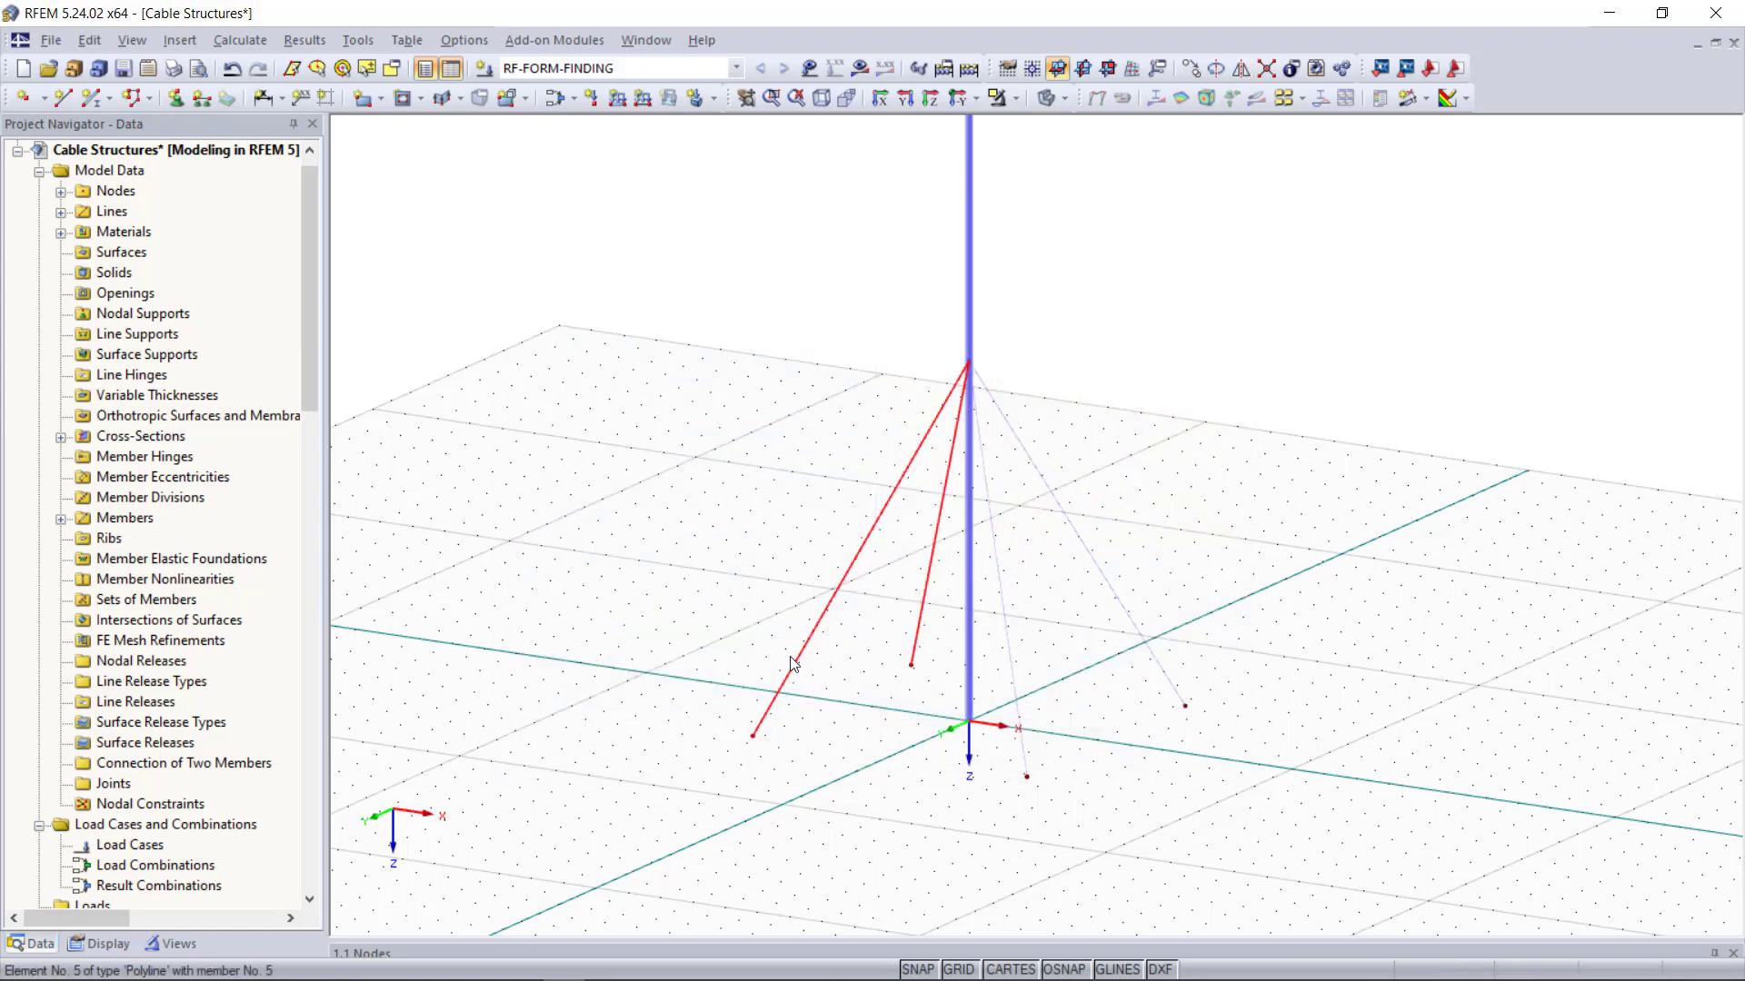
pyautogui.scroll(-2, 1051, 685)
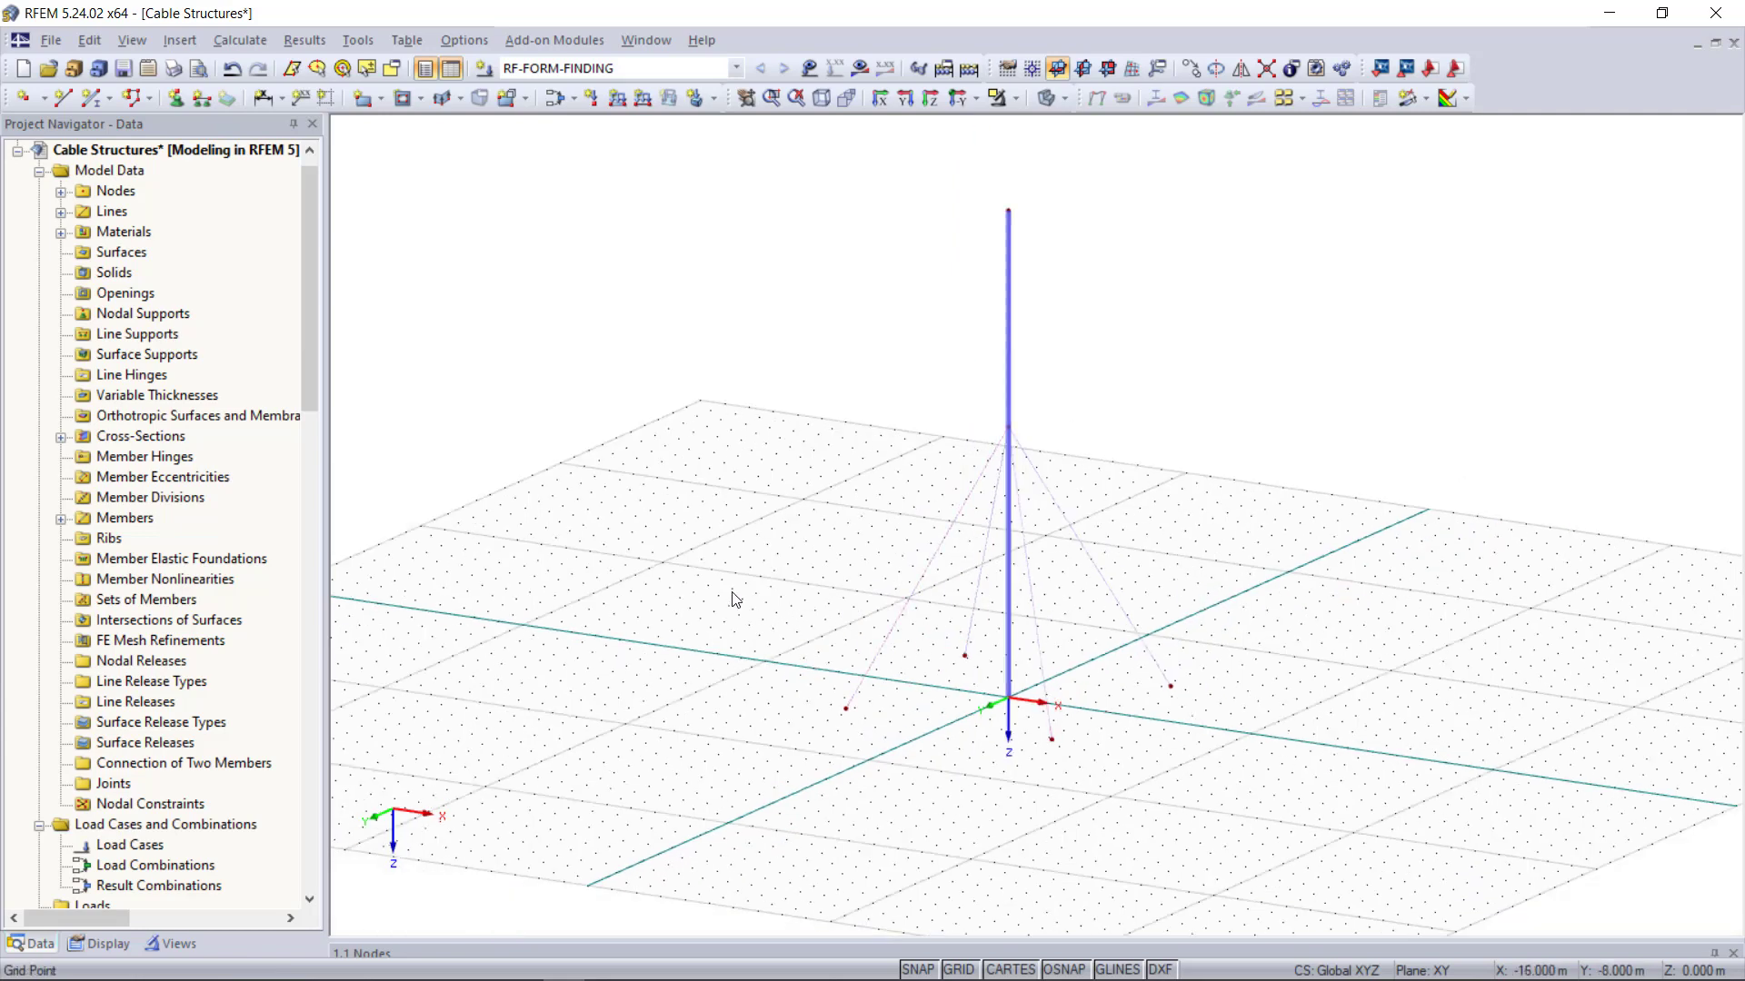
# Step: Assign hinged nodal supports to the mast base and the four cable ground nodes
pyautogui.click(175, 98)
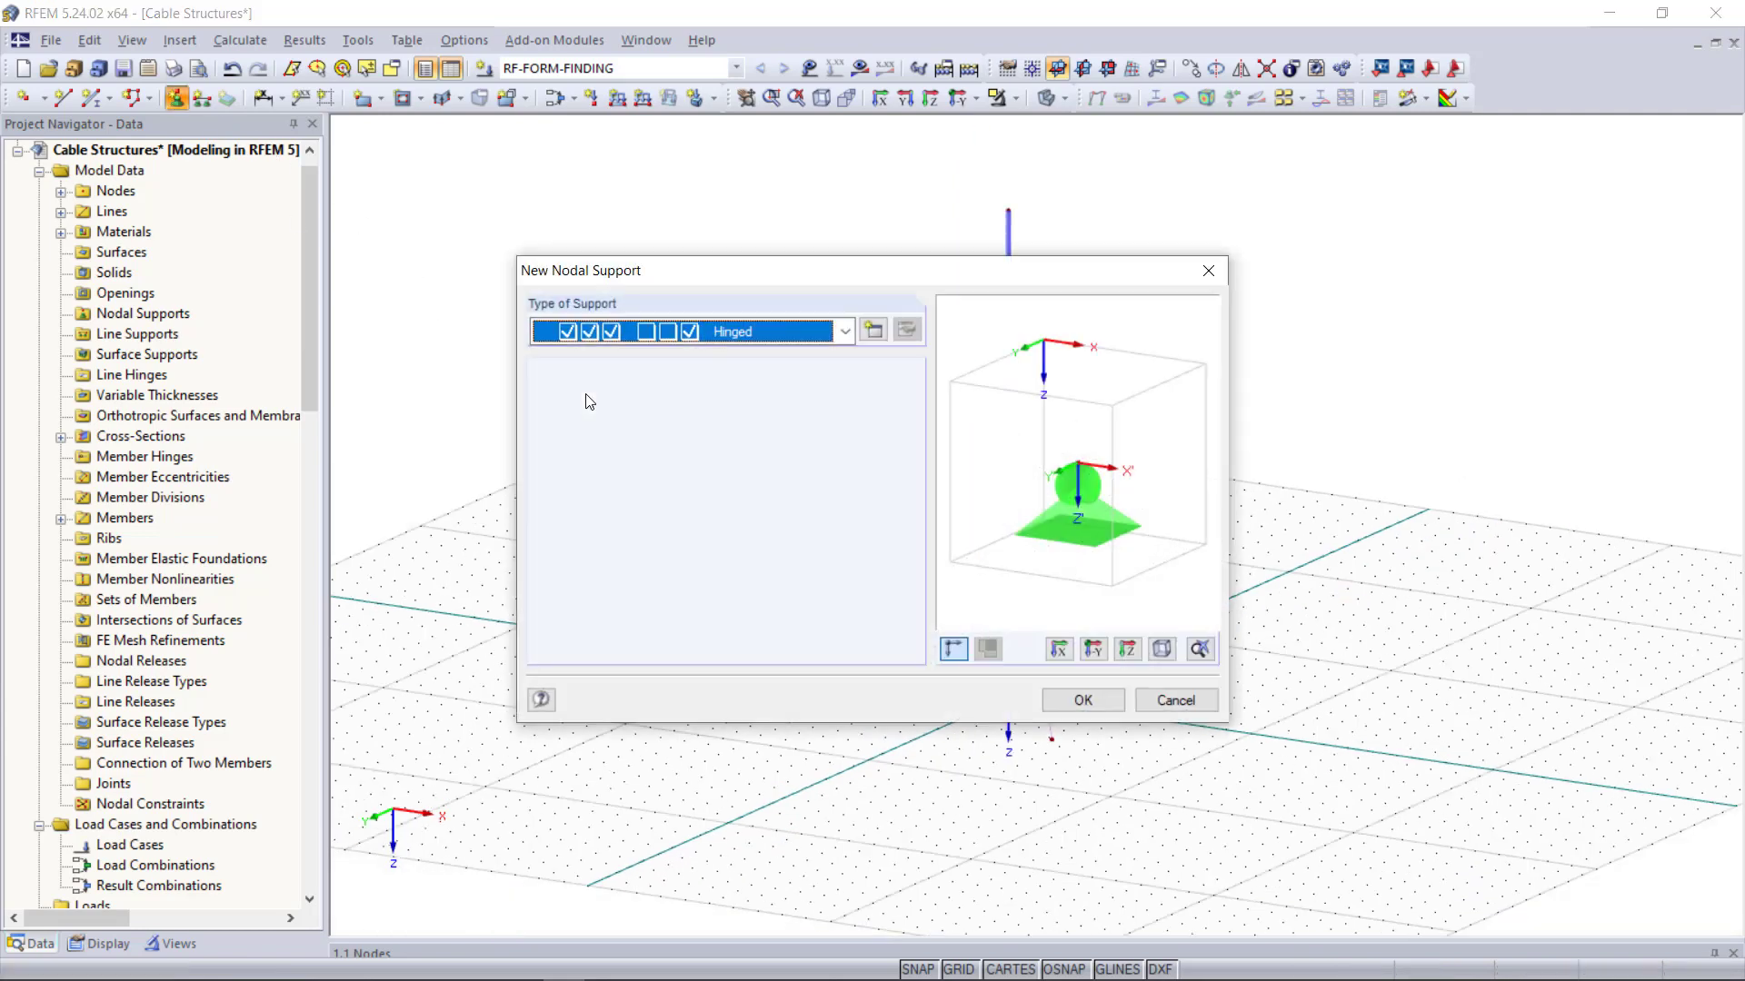
pyautogui.click(1082, 700)
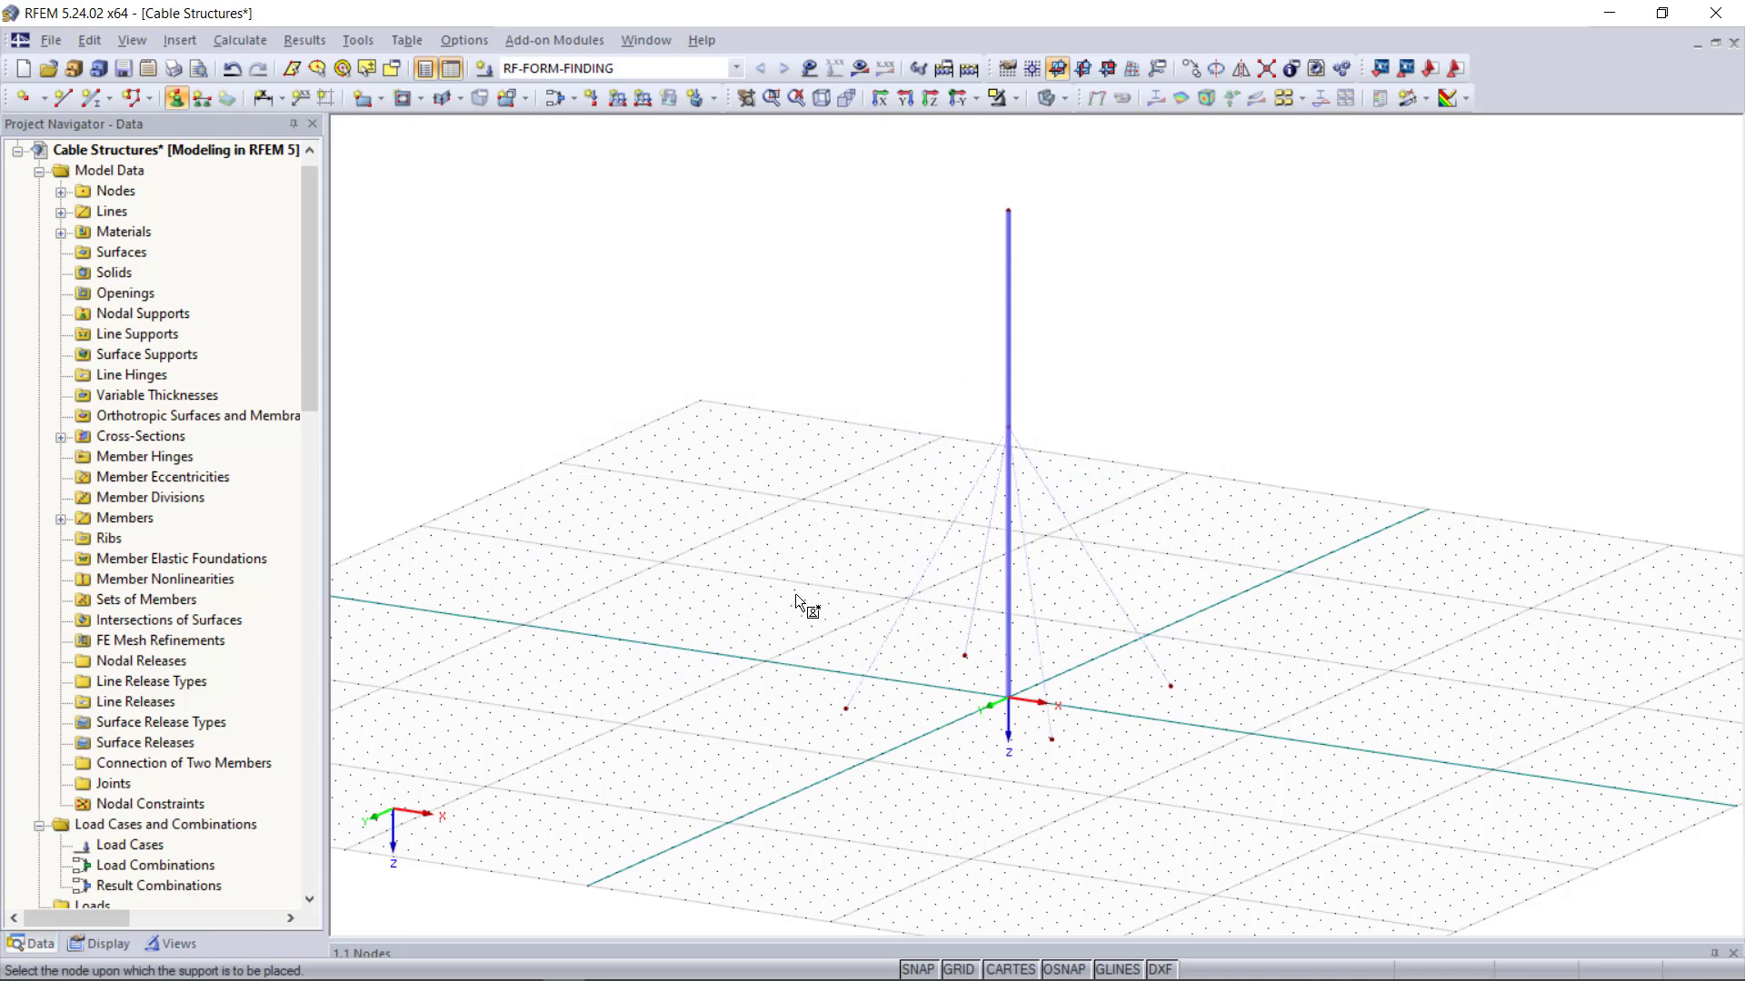
pyautogui.moveTo(794, 592); pyautogui.dragTo(1289, 812)
pyautogui.press('Escape')
pyautogui.scroll(2, 936, 749)
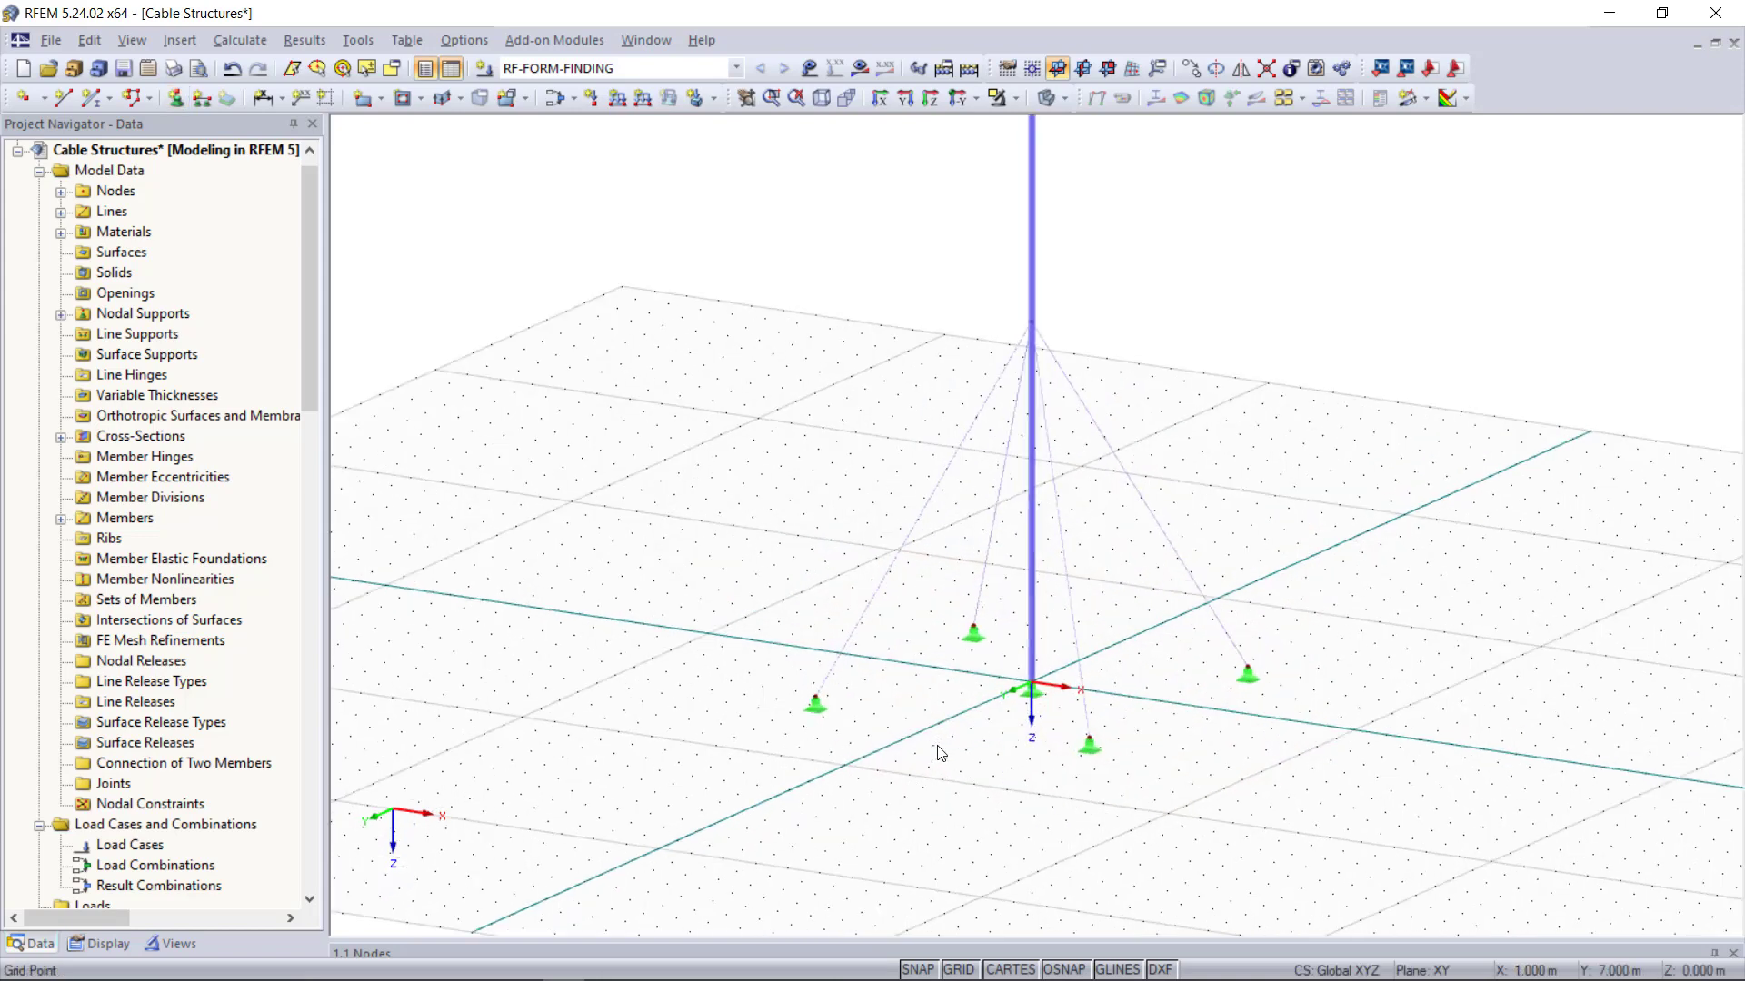
pyautogui.keyDown('ctrl'); pyautogui.moveTo(935, 748); pyautogui.dragTo(1352, 751, button='middle'); pyautogui.keyUp('ctrl')
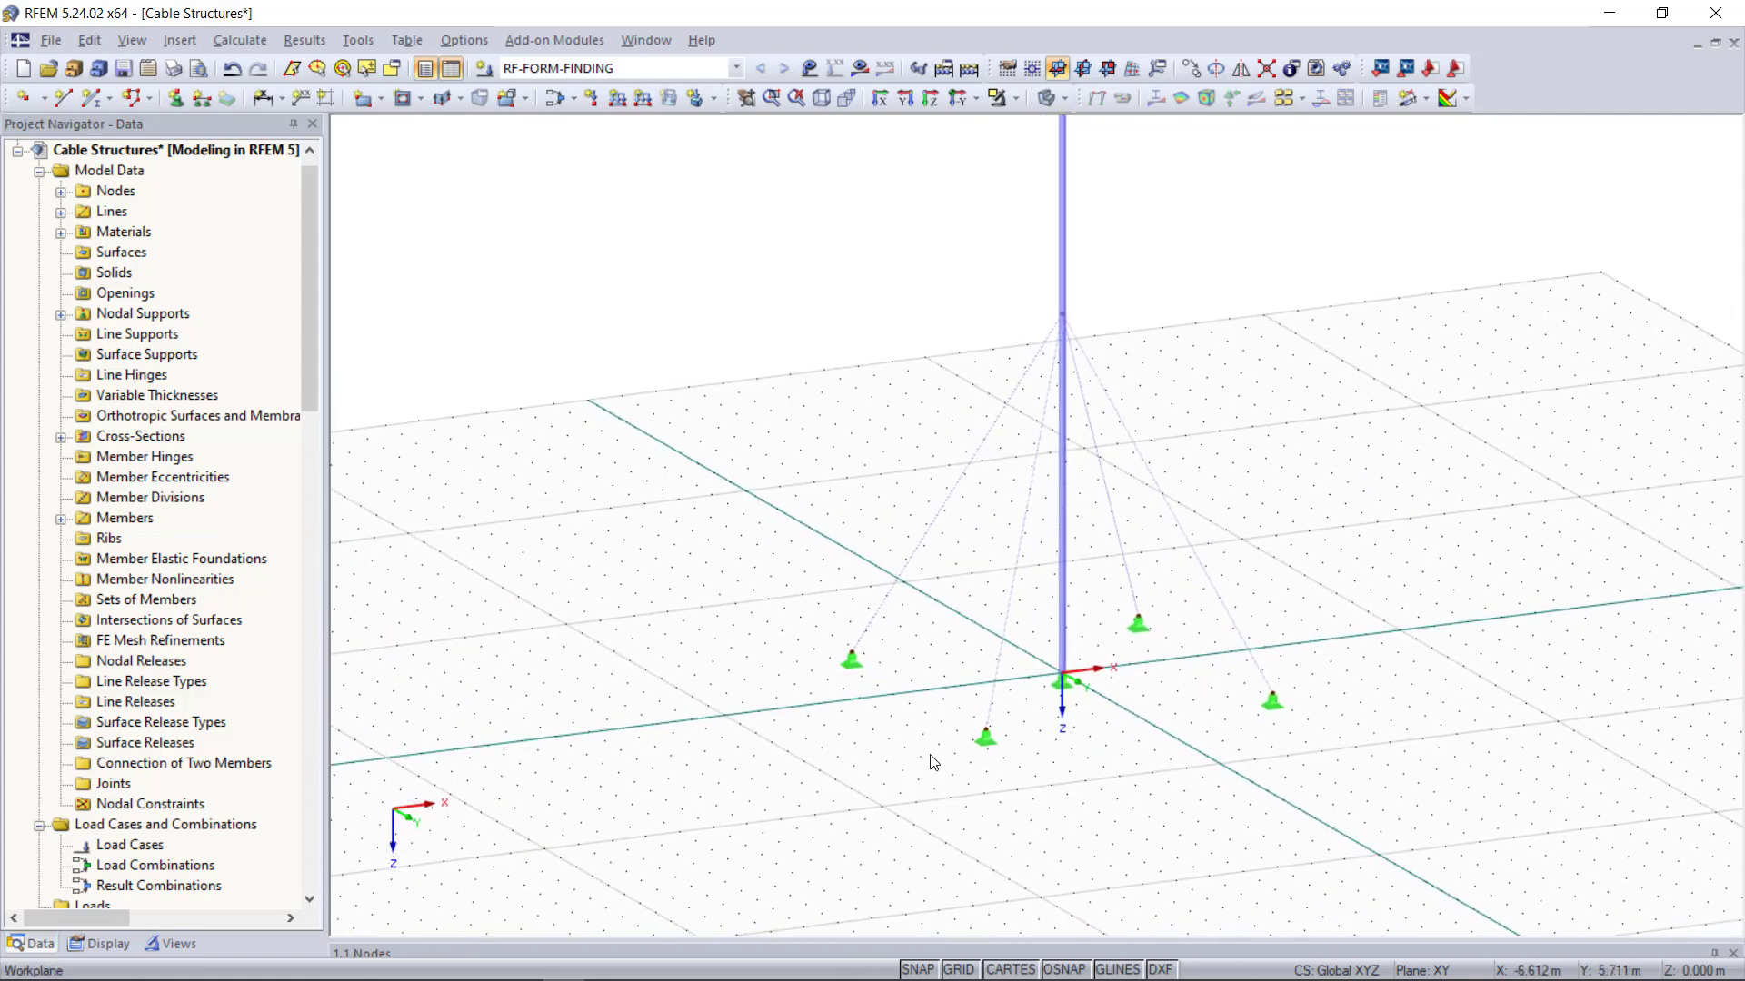
# Step: Create load case 1 described as Self-weight with action category Form-Finding and an active self-weight factor of 1.0 in Z
pyautogui.click(485, 68)
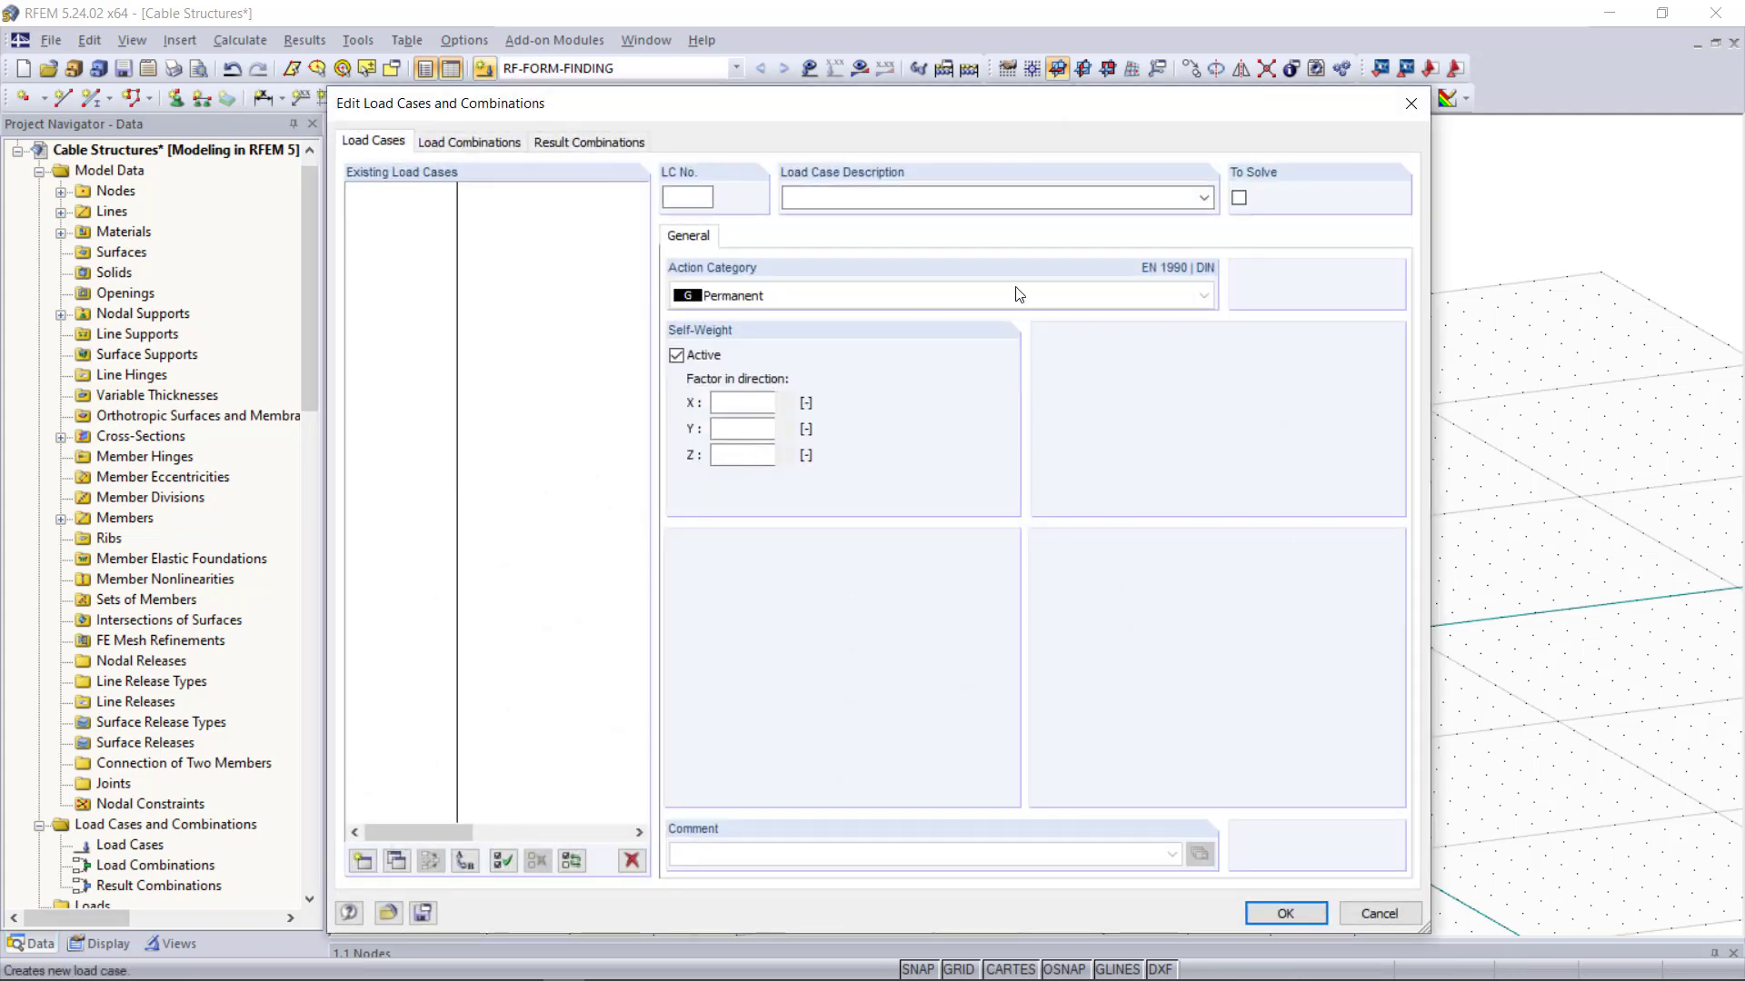
pyautogui.click(1203, 198)
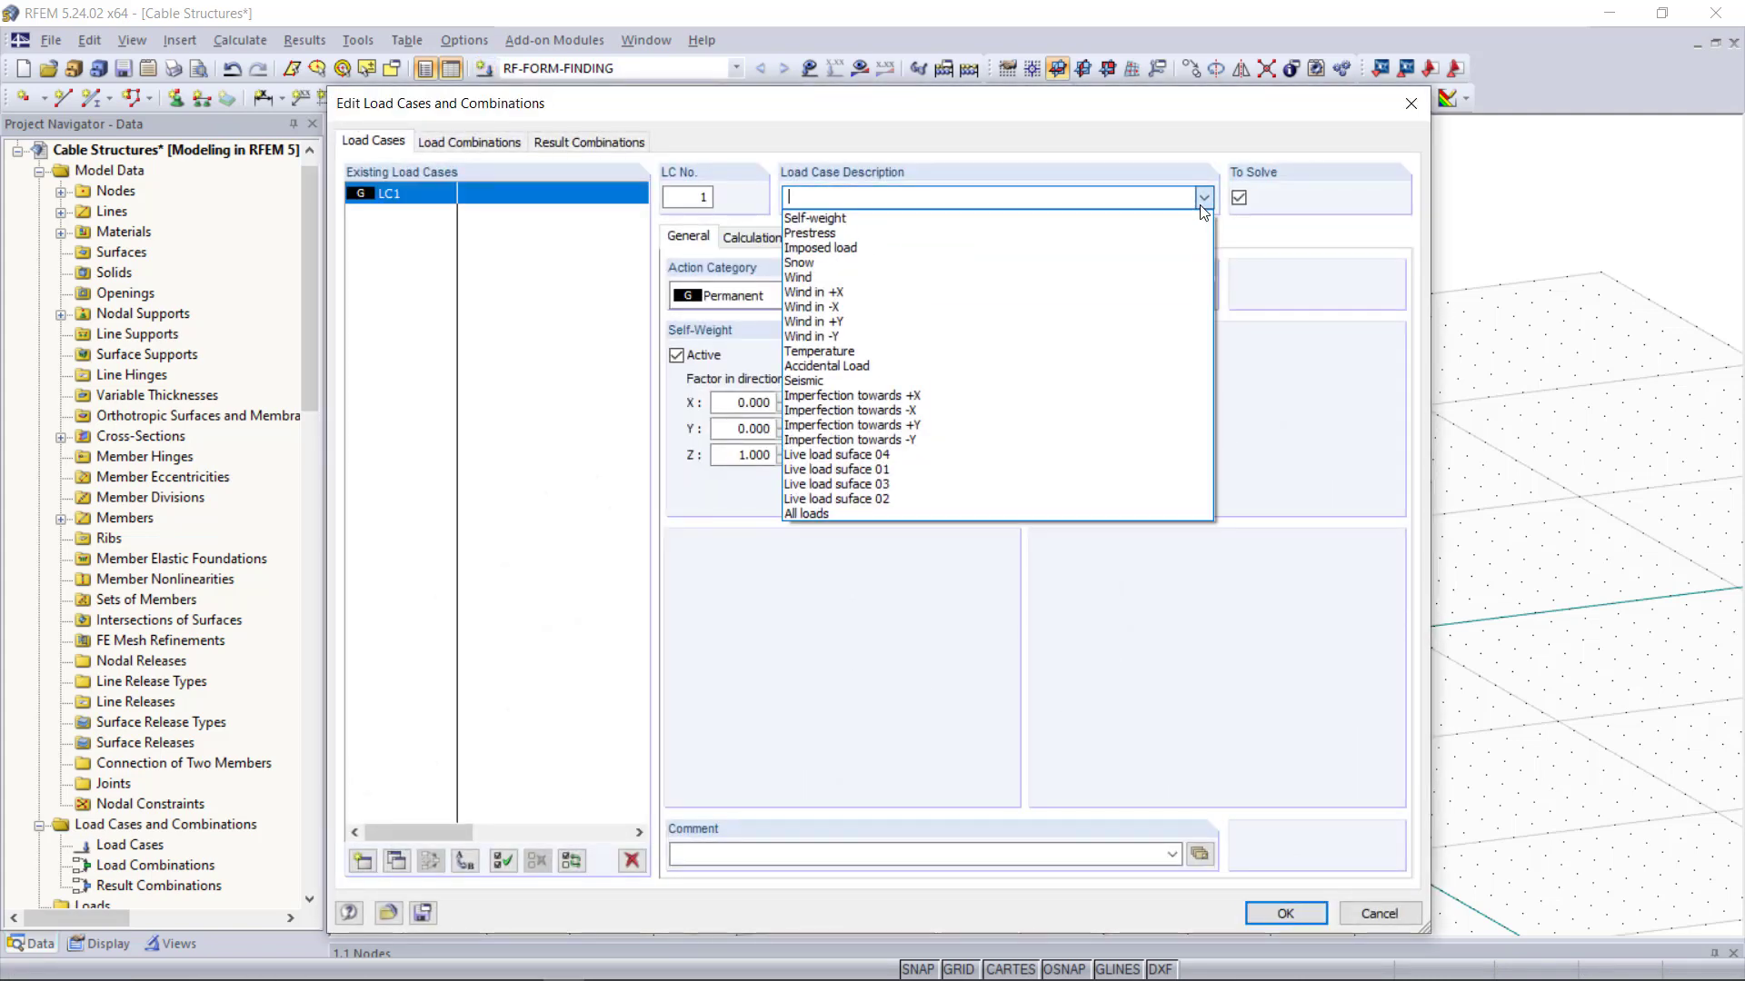
pyautogui.click(1126, 221)
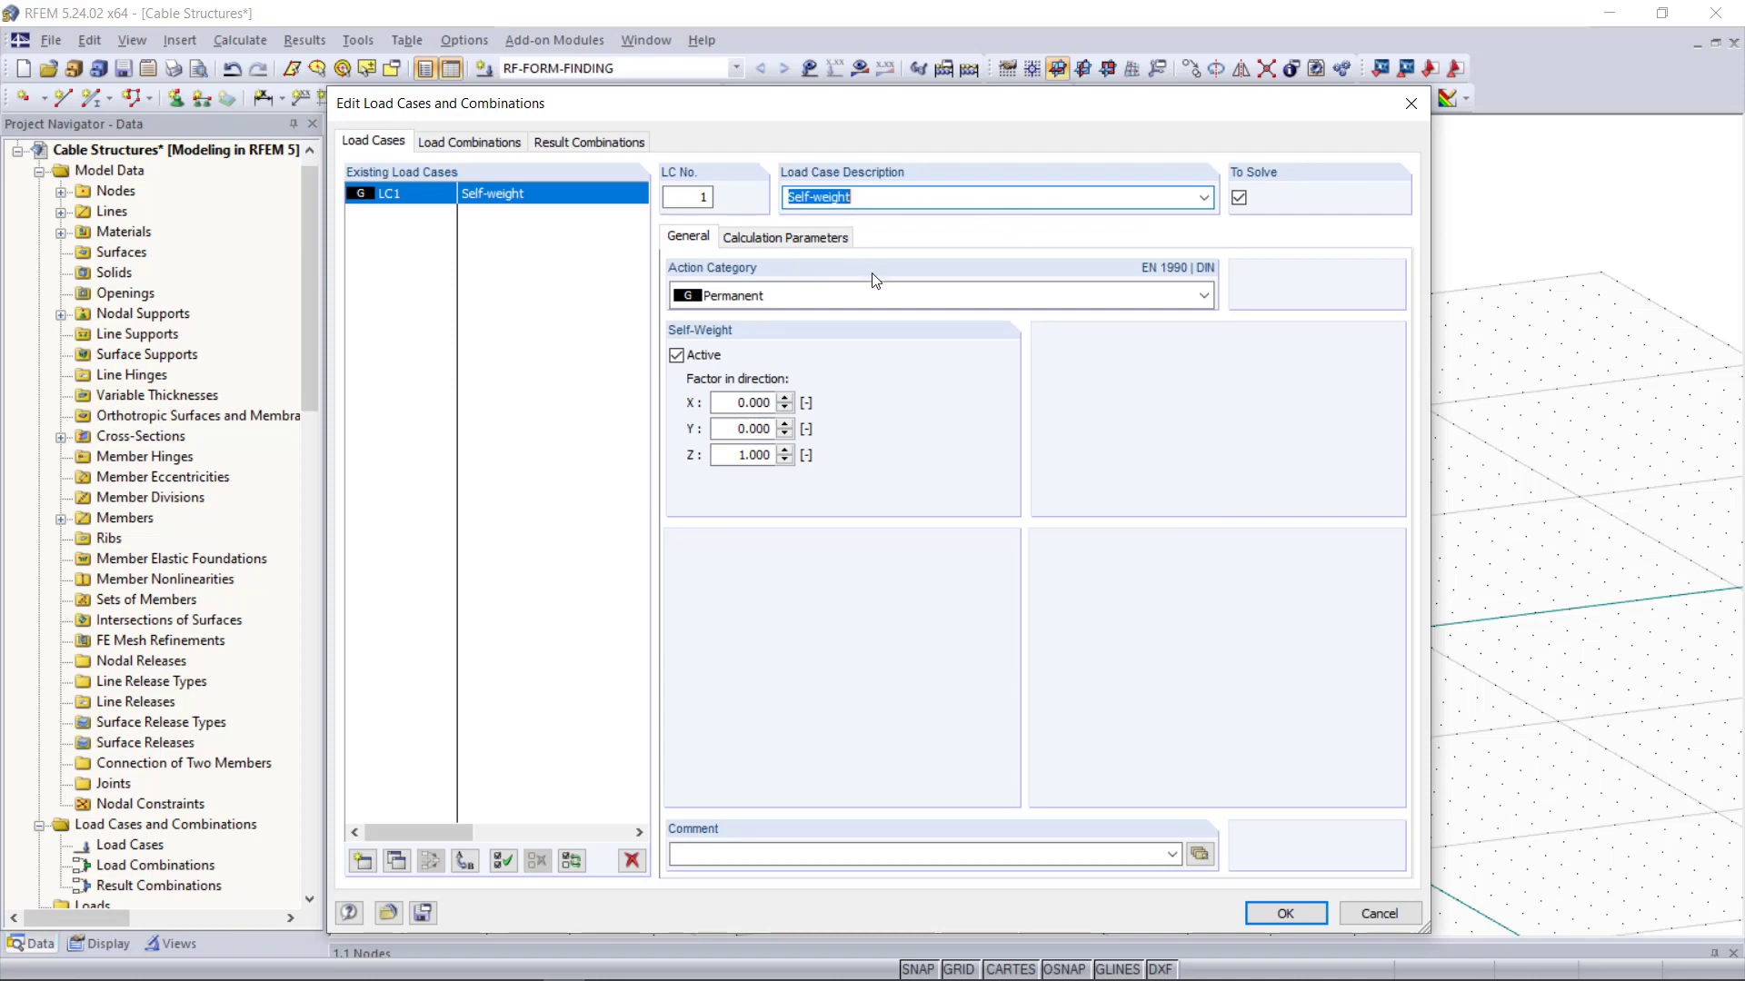
pyautogui.click(895, 298)
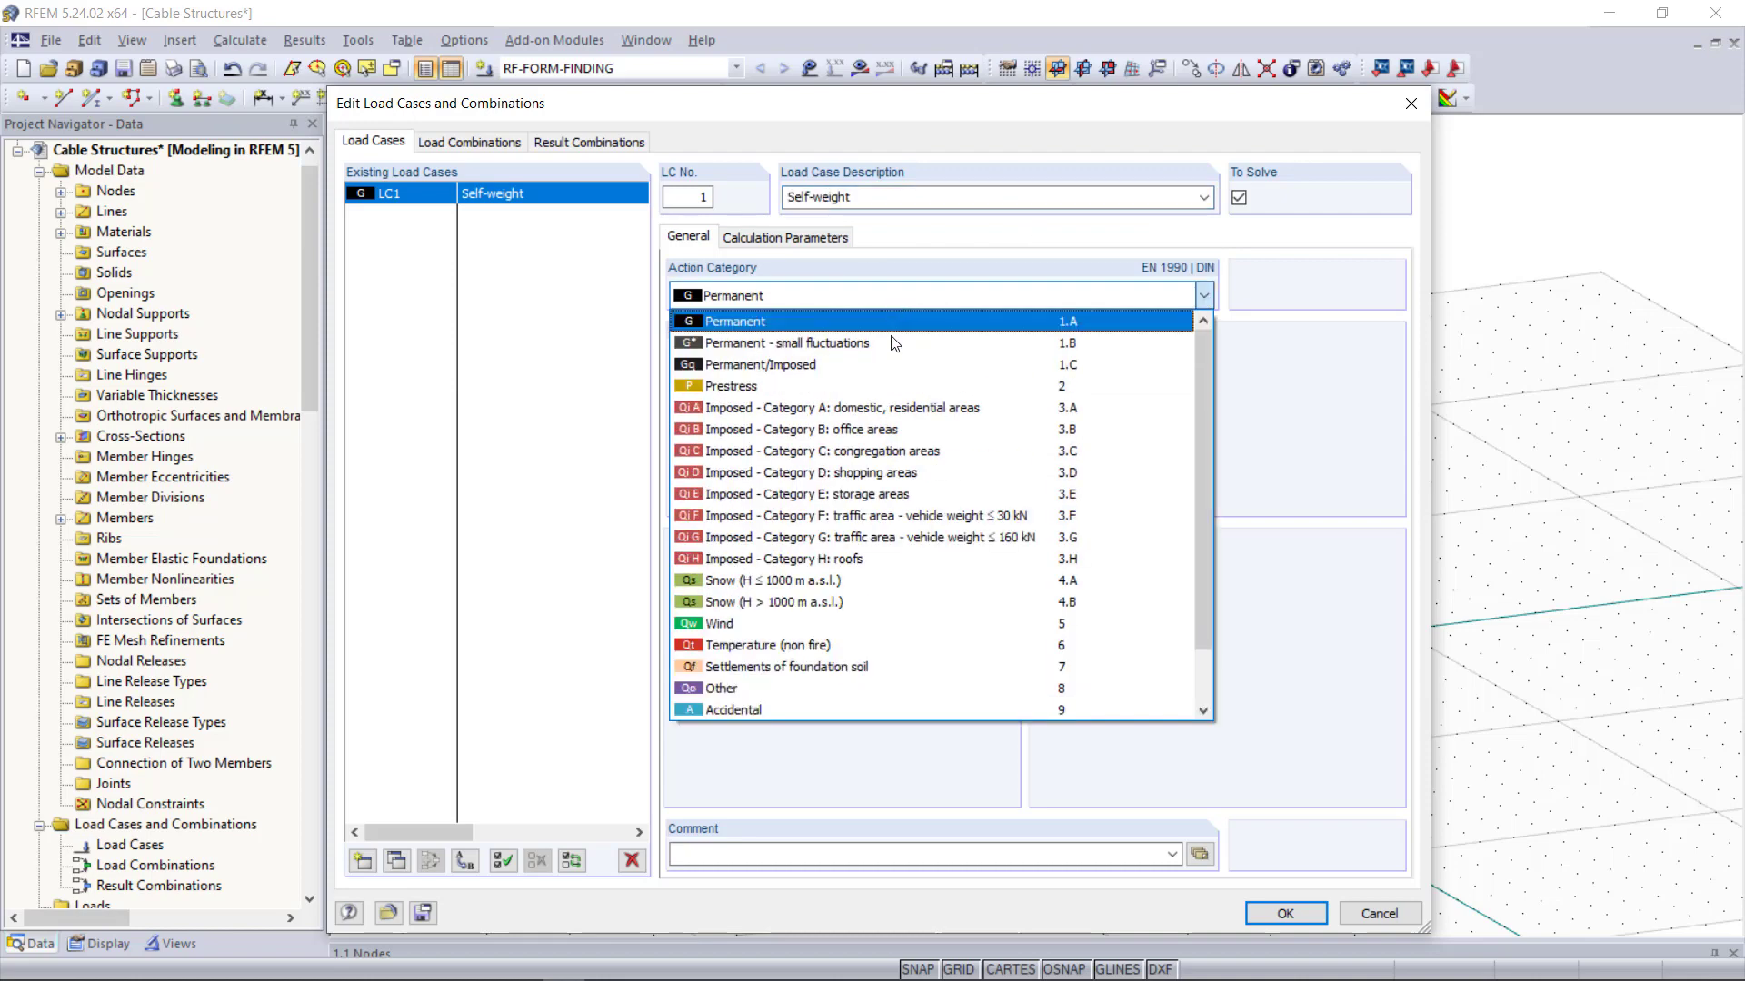
pyautogui.scroll(-1, 900, 602)
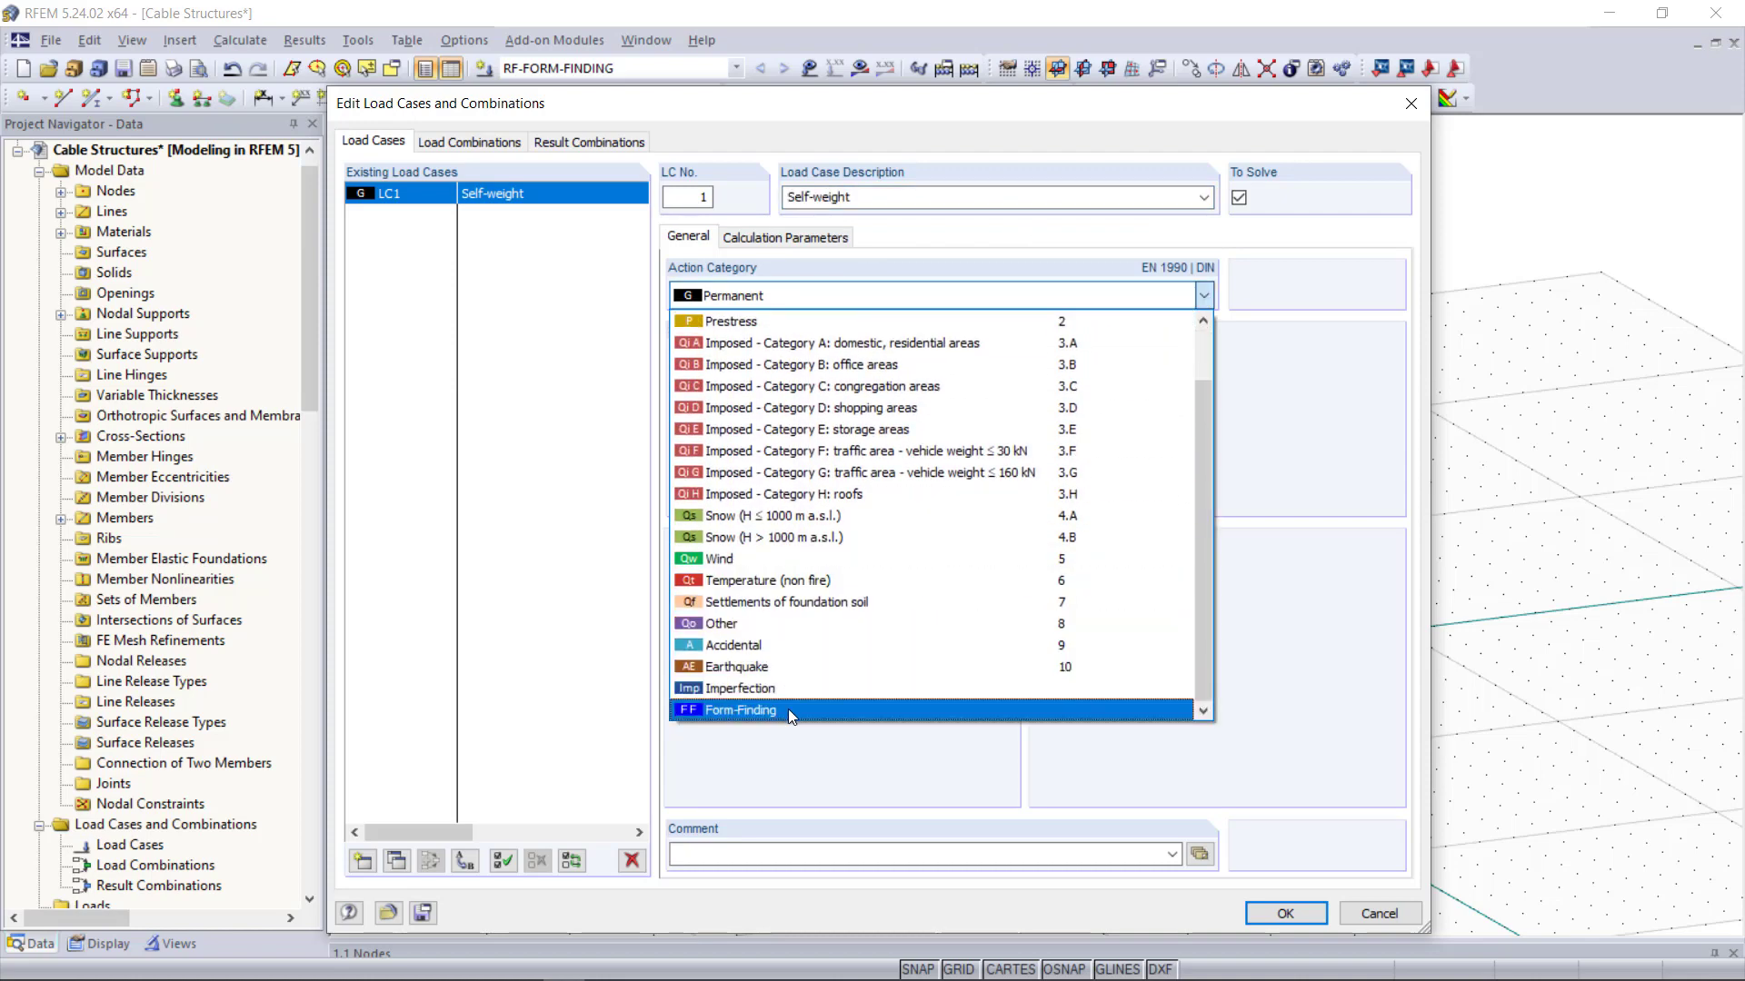
pyautogui.click(788, 709)
pyautogui.click(725, 454)
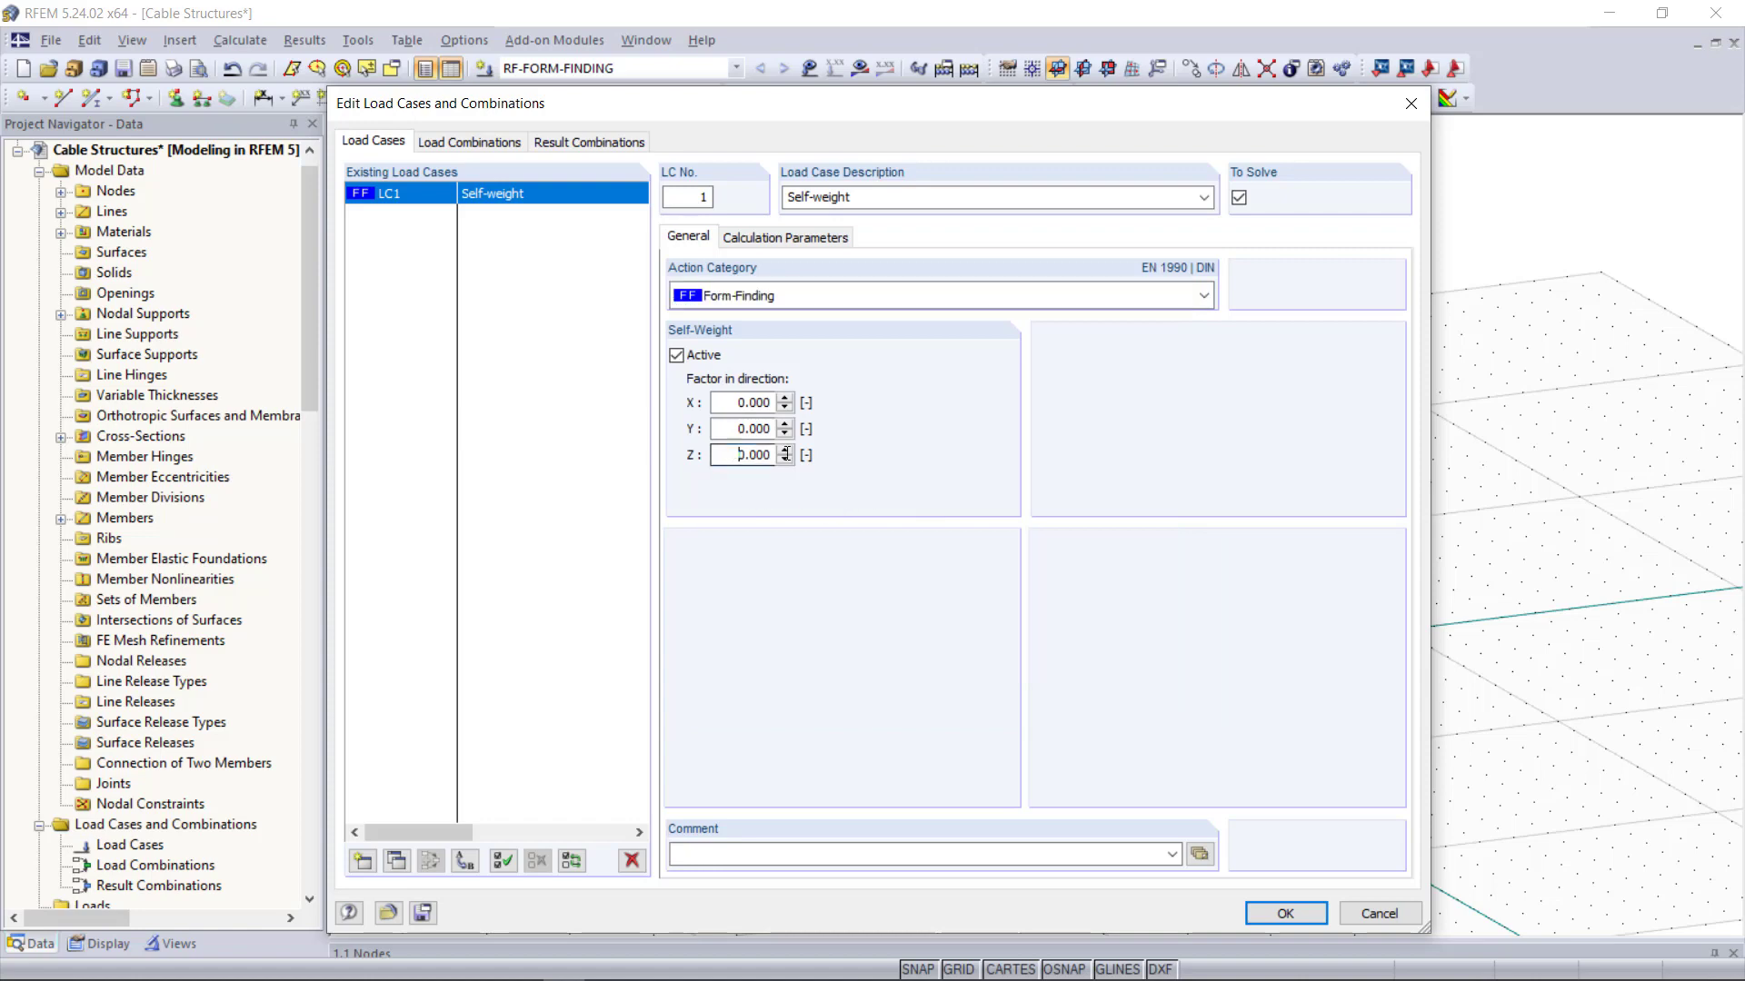
pyautogui.write('1,0')
pyautogui.click(1286, 914)
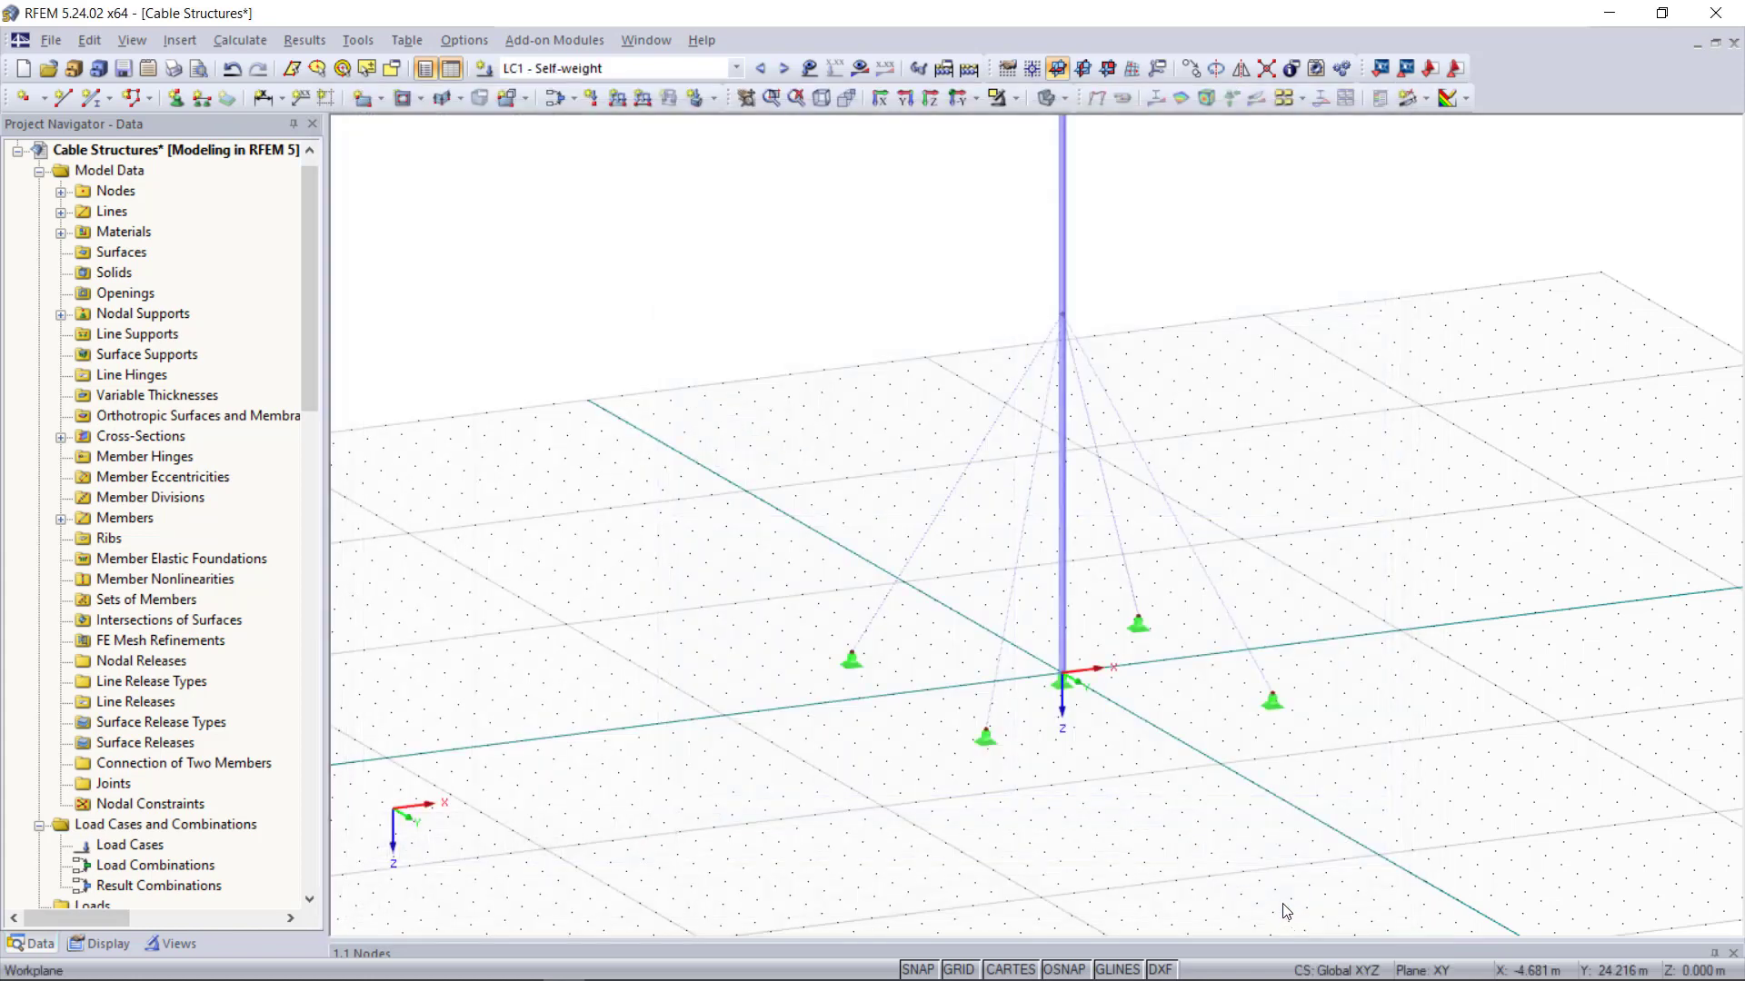
# Step: Edit all four cables together and set their form-finding target absolute sag to 0.08 m
pyautogui.keyDown('ctrl'); pyautogui.click(896, 579); pyautogui.keyUp('ctrl')
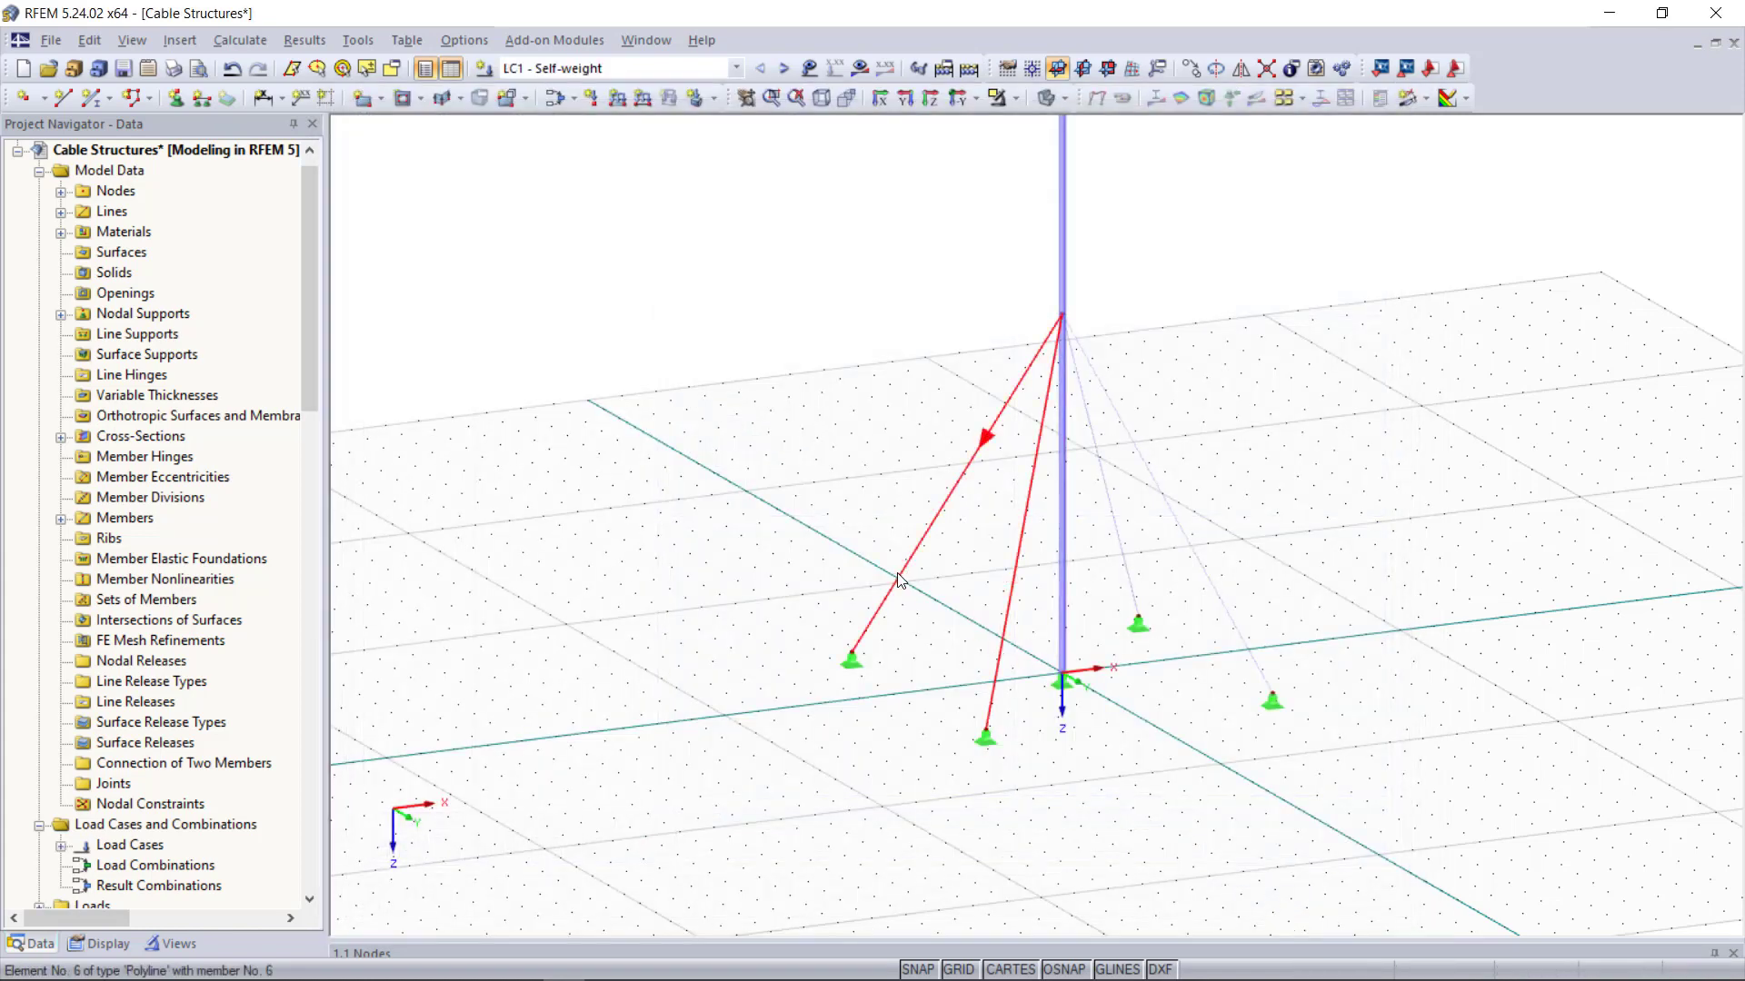
pyautogui.keyDown('ctrl'); pyautogui.click(1123, 573); pyautogui.keyUp('ctrl')
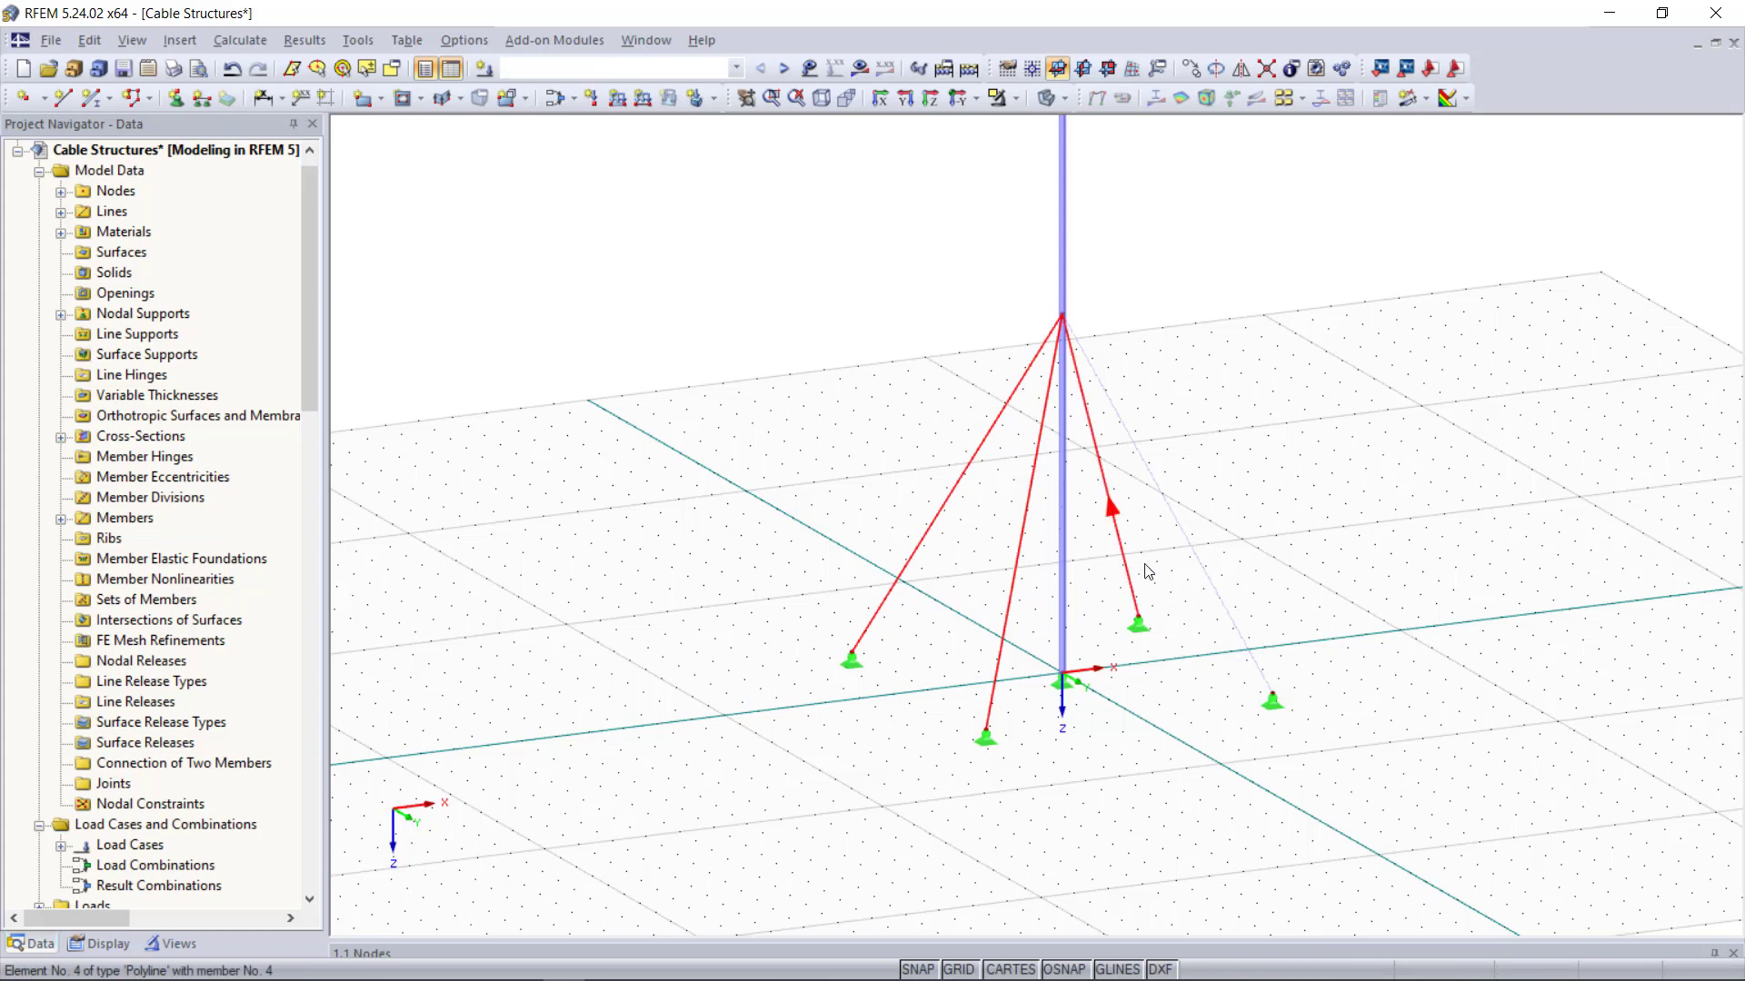
pyautogui.keyDown('ctrl'); pyautogui.click(1200, 565); pyautogui.keyUp('ctrl')
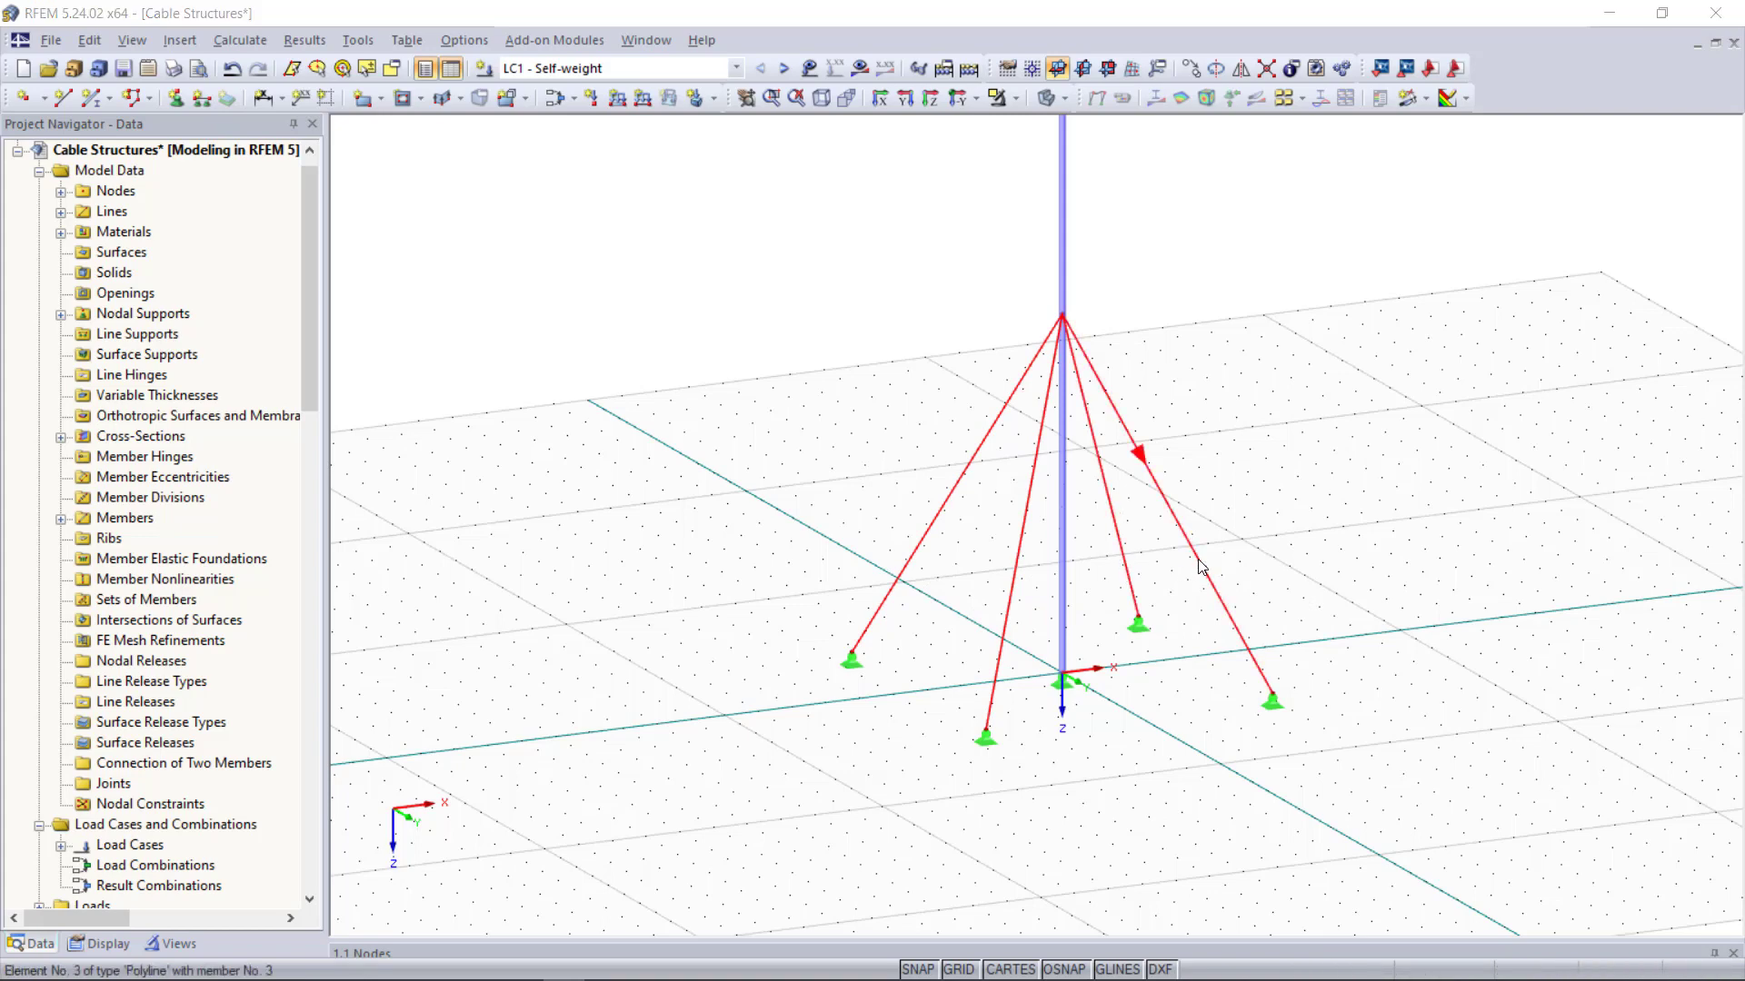
pyautogui.doubleClick(1200, 565)
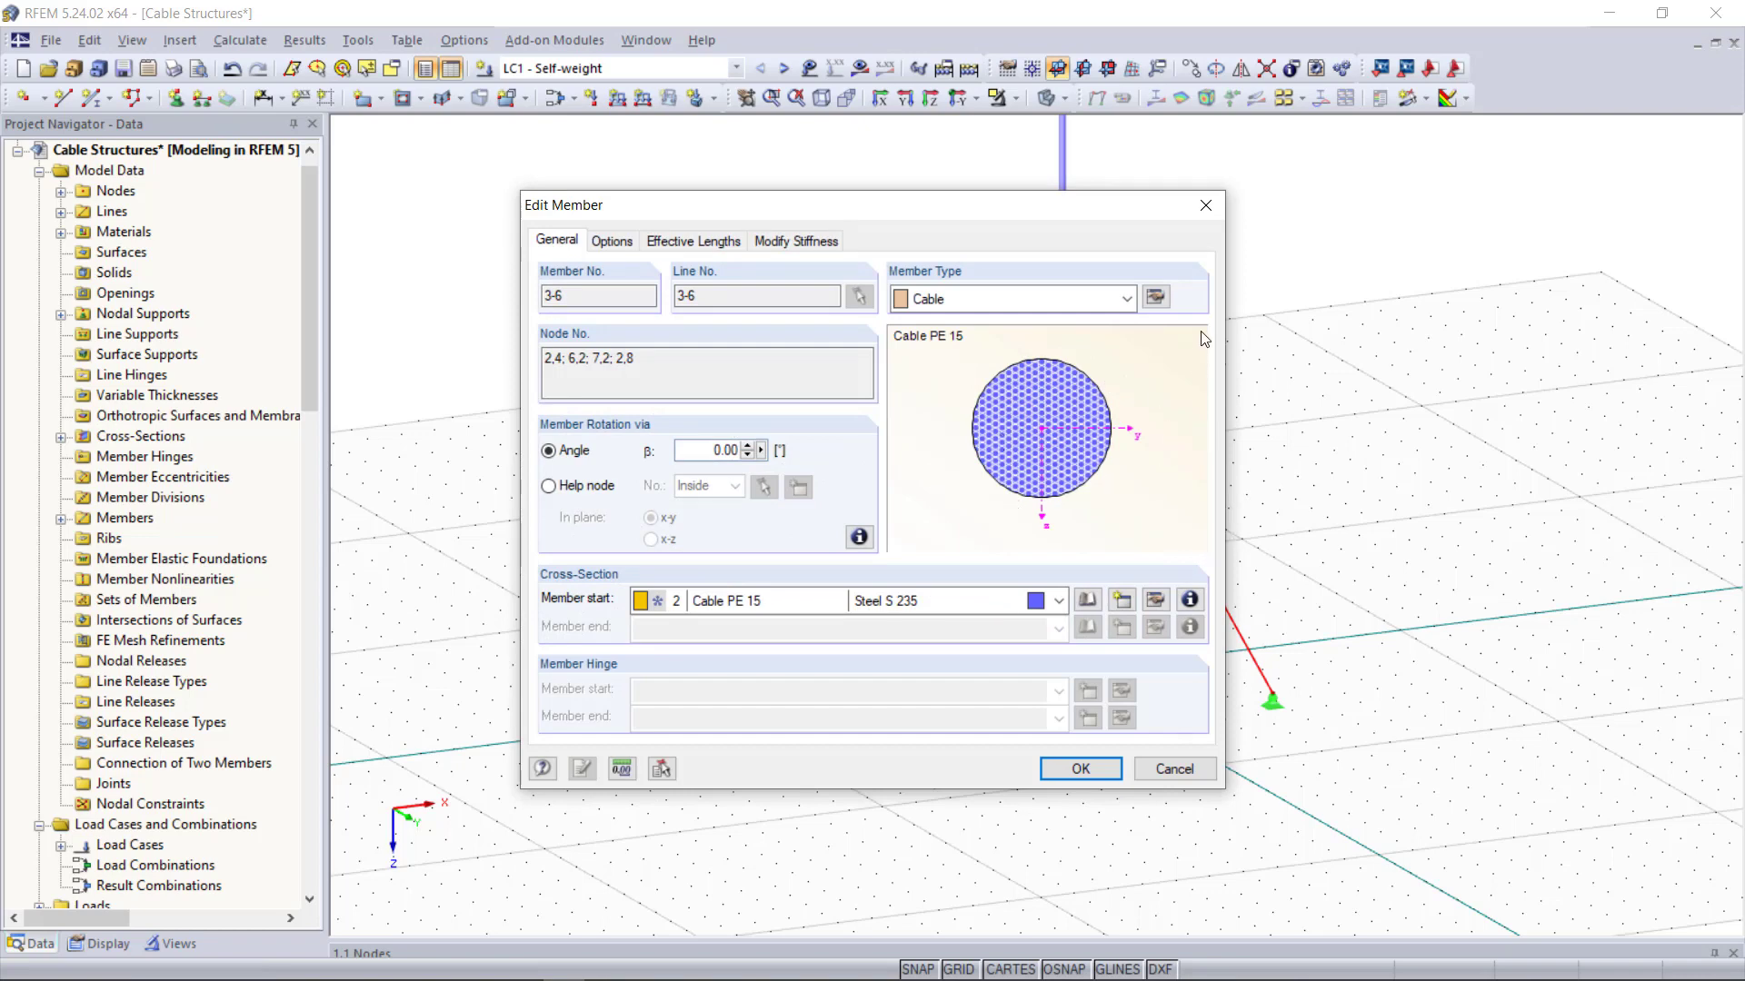
pyautogui.click(1157, 299)
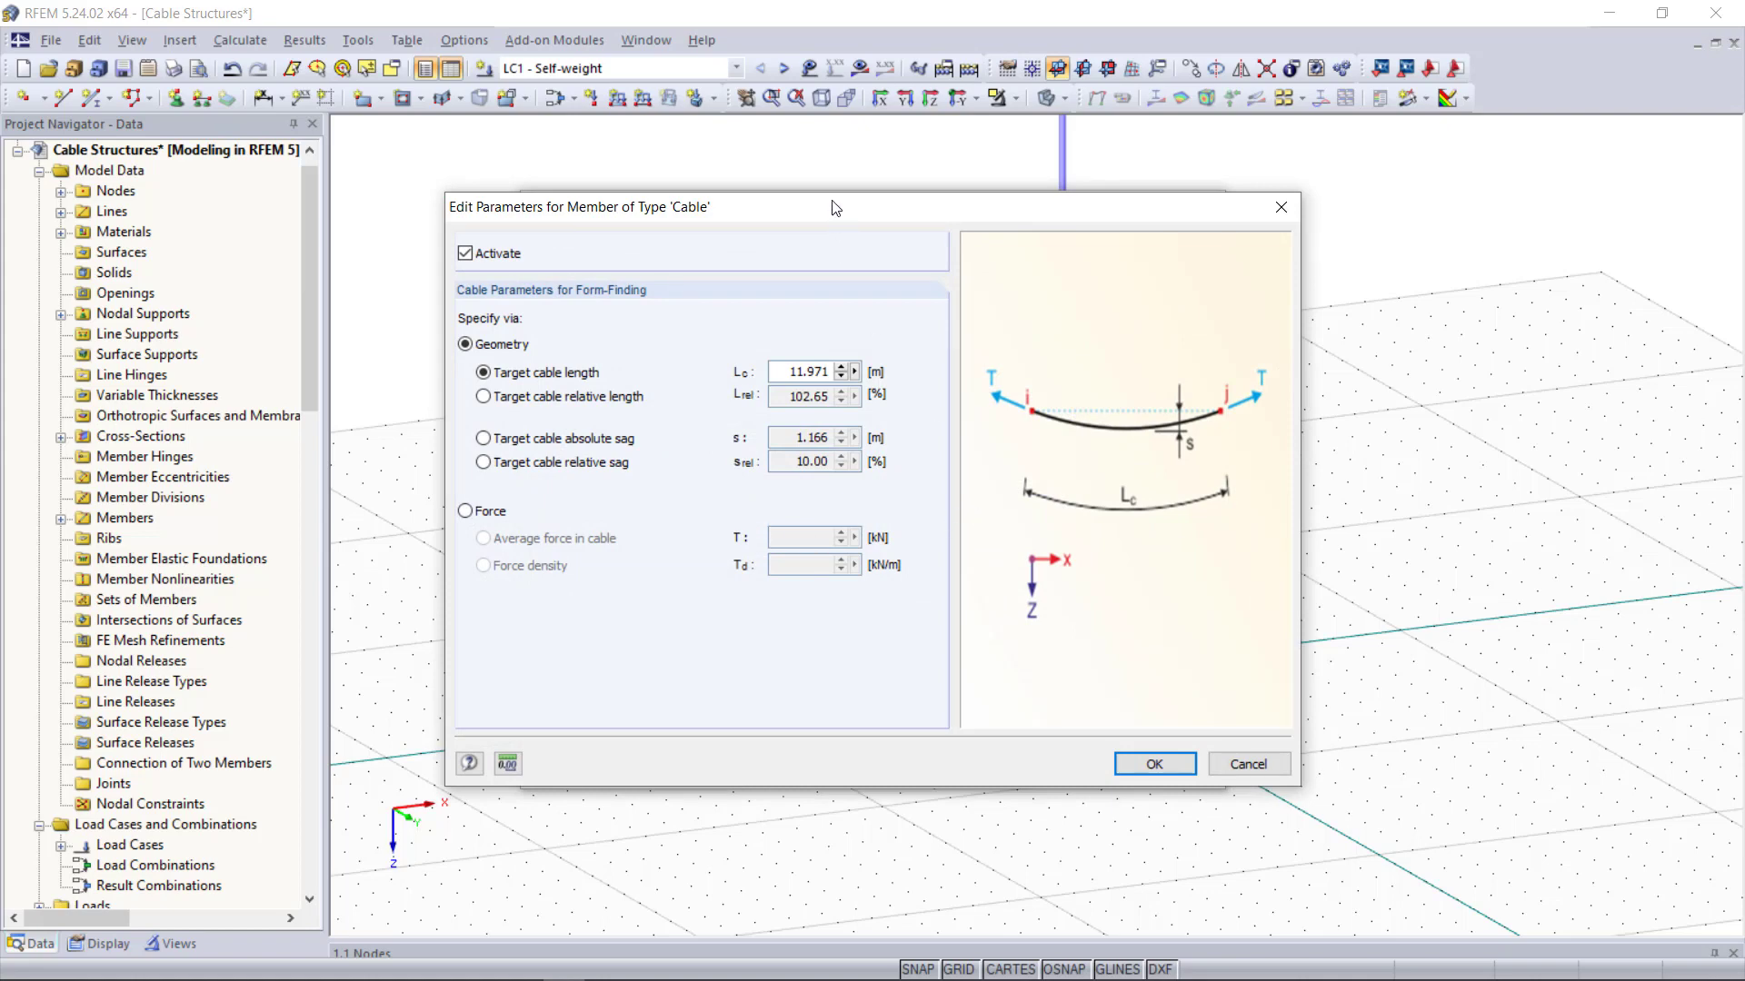
pyautogui.moveTo(835, 208); pyautogui.dragTo(924, 248)
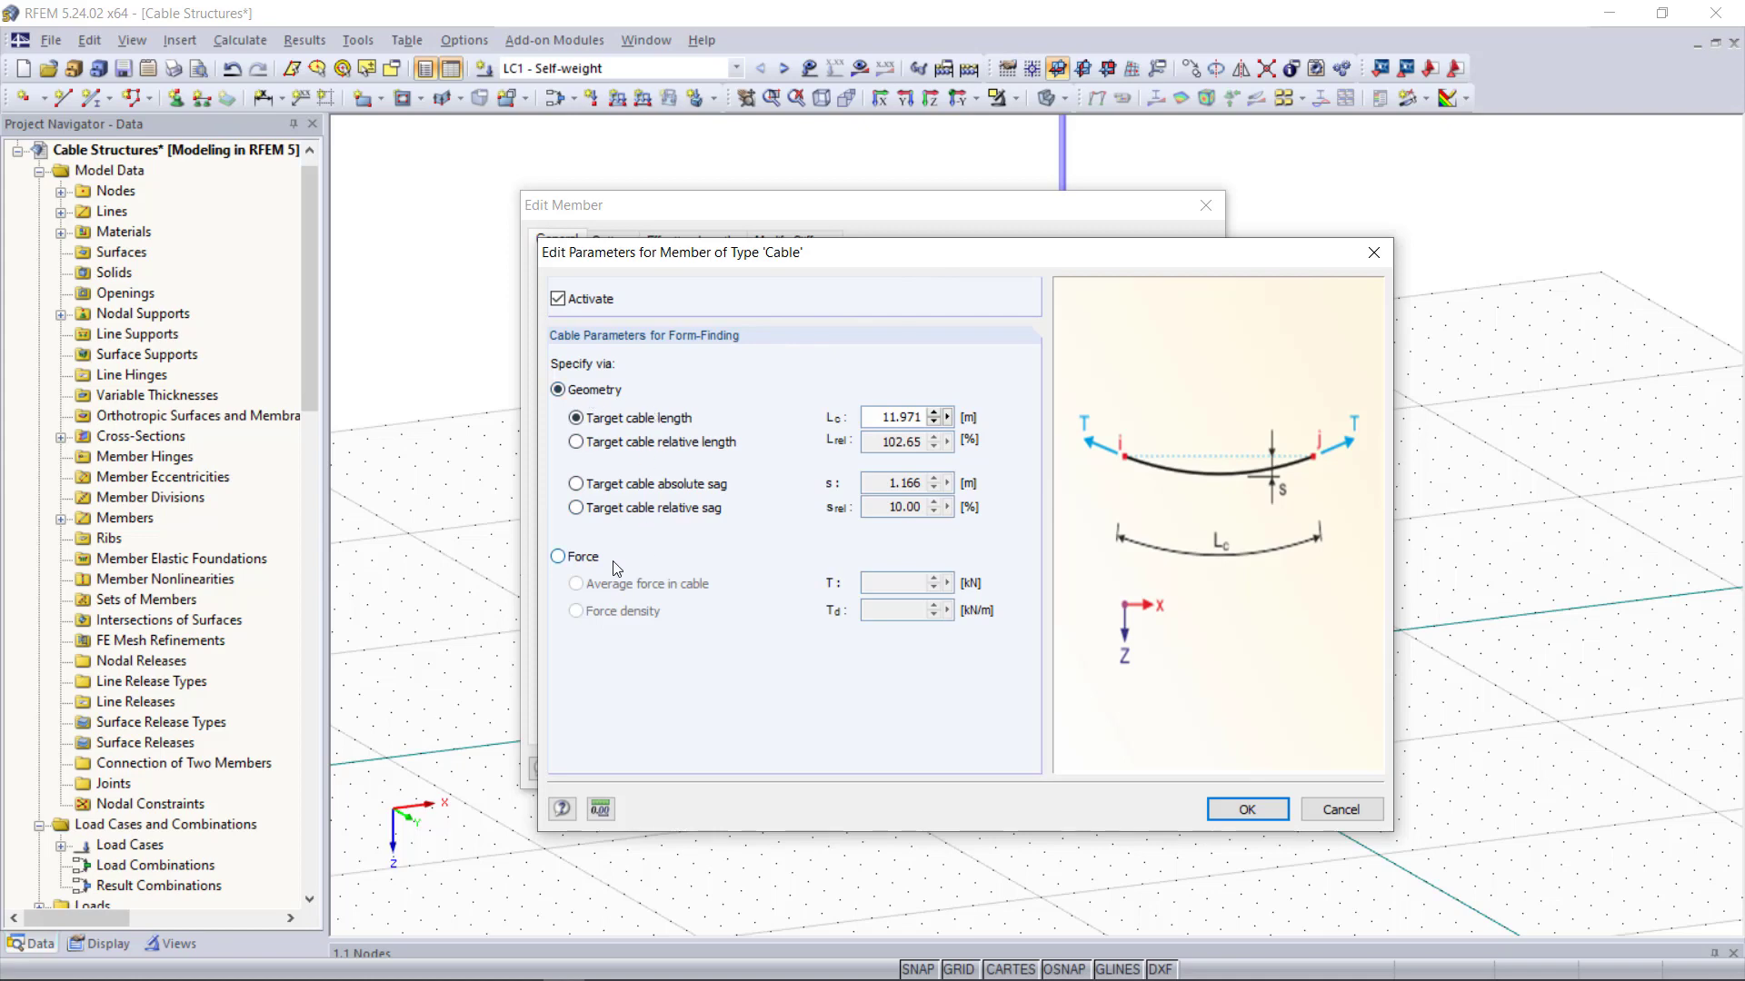
pyautogui.click(578, 484)
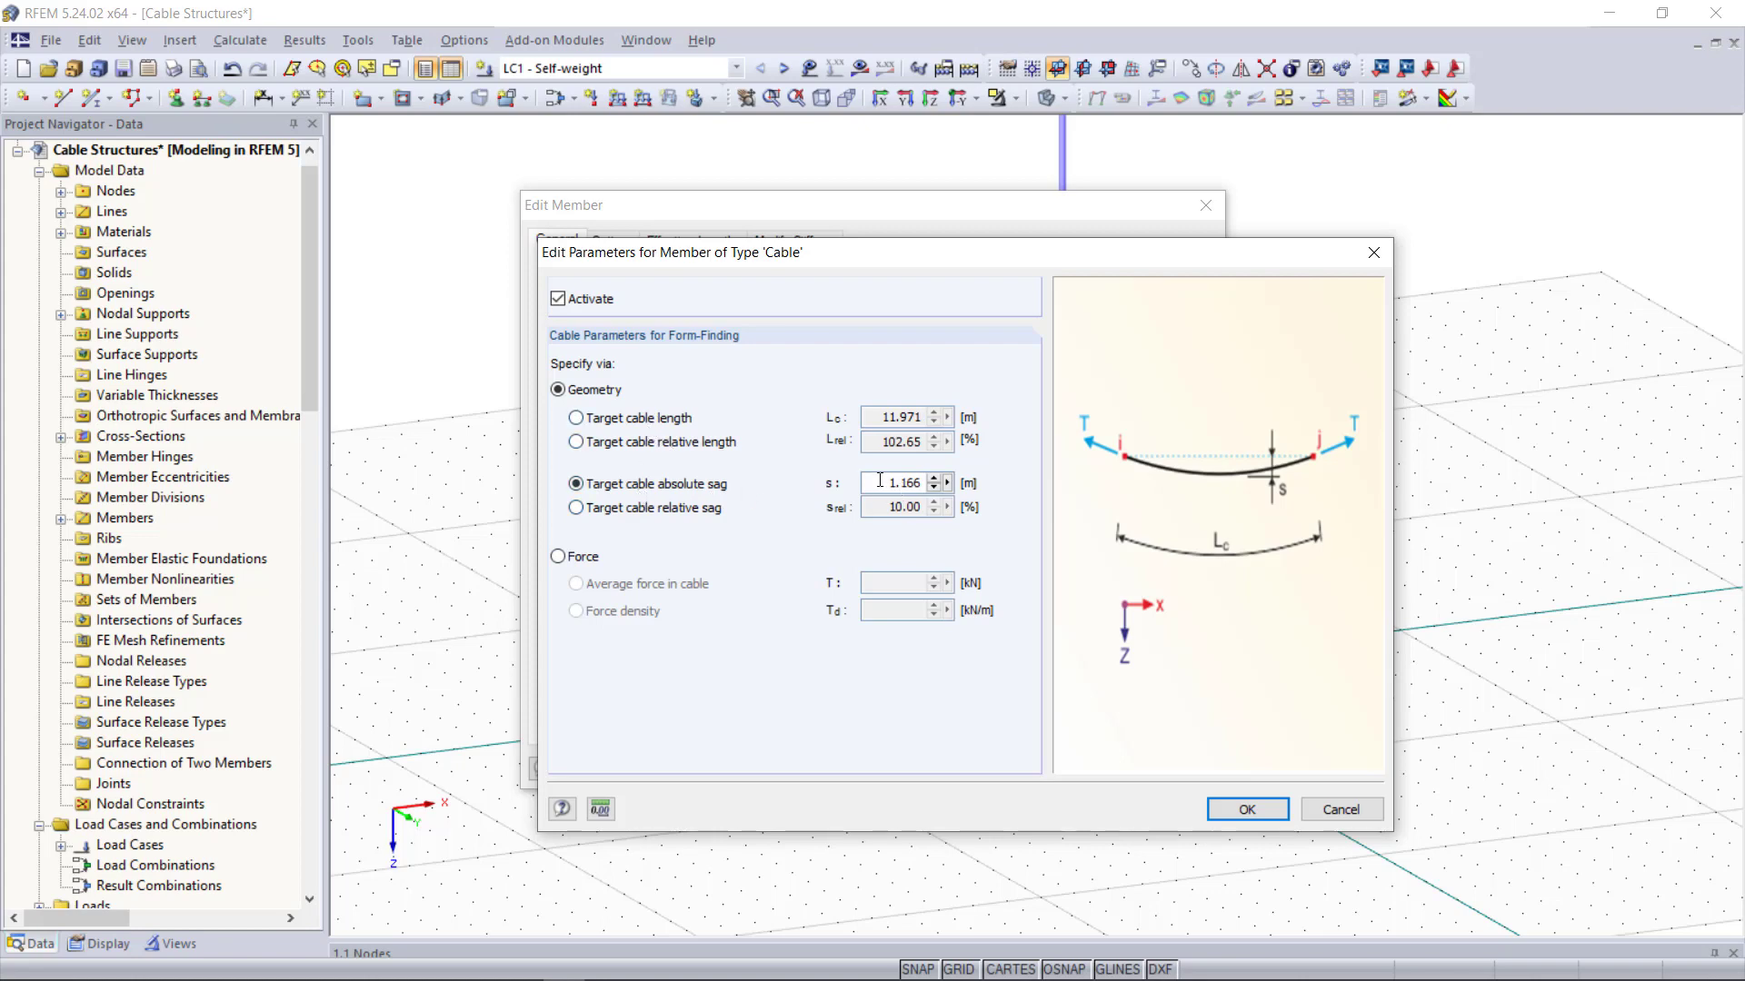
pyautogui.moveTo(880, 480); pyautogui.dragTo(1039, 482)
pyautogui.write('0,')
pyautogui.click(1247, 809)
pyautogui.click(1085, 769)
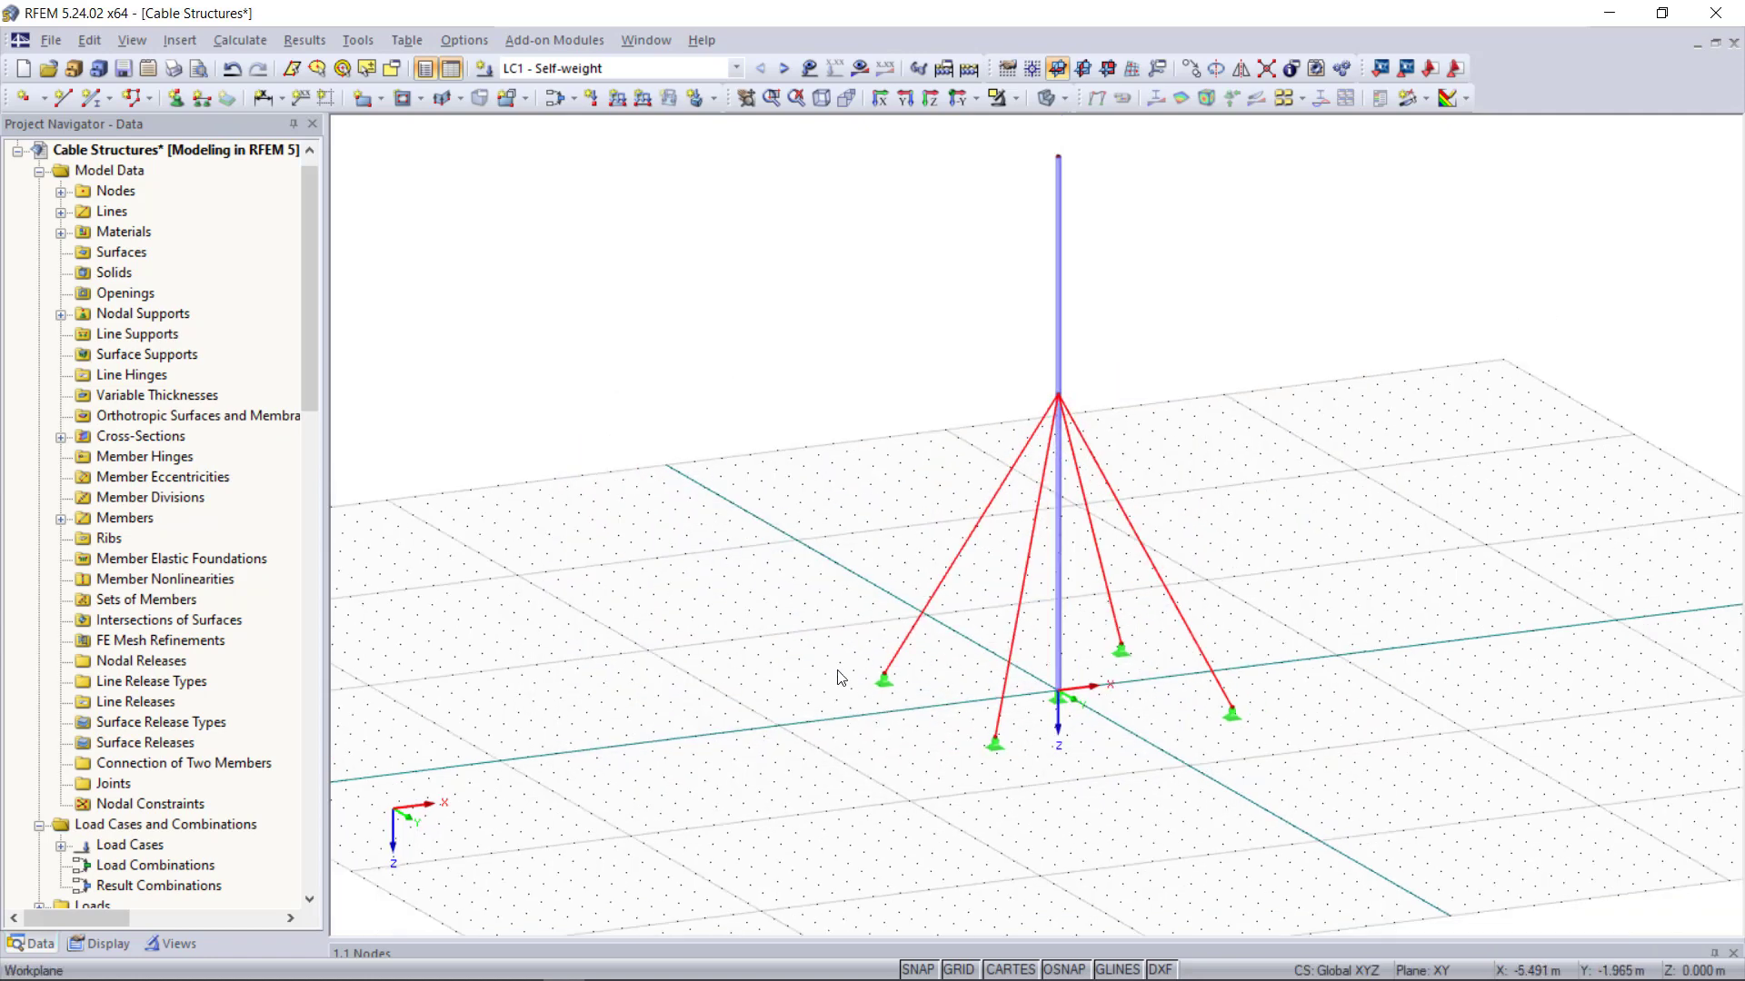
# Step: Set the form-finding calculation to 50 iterations for loading prestress and, with changed standard settings, a speed of convergence of 0.1
pyautogui.click(241, 42)
pyautogui.click(391, 318)
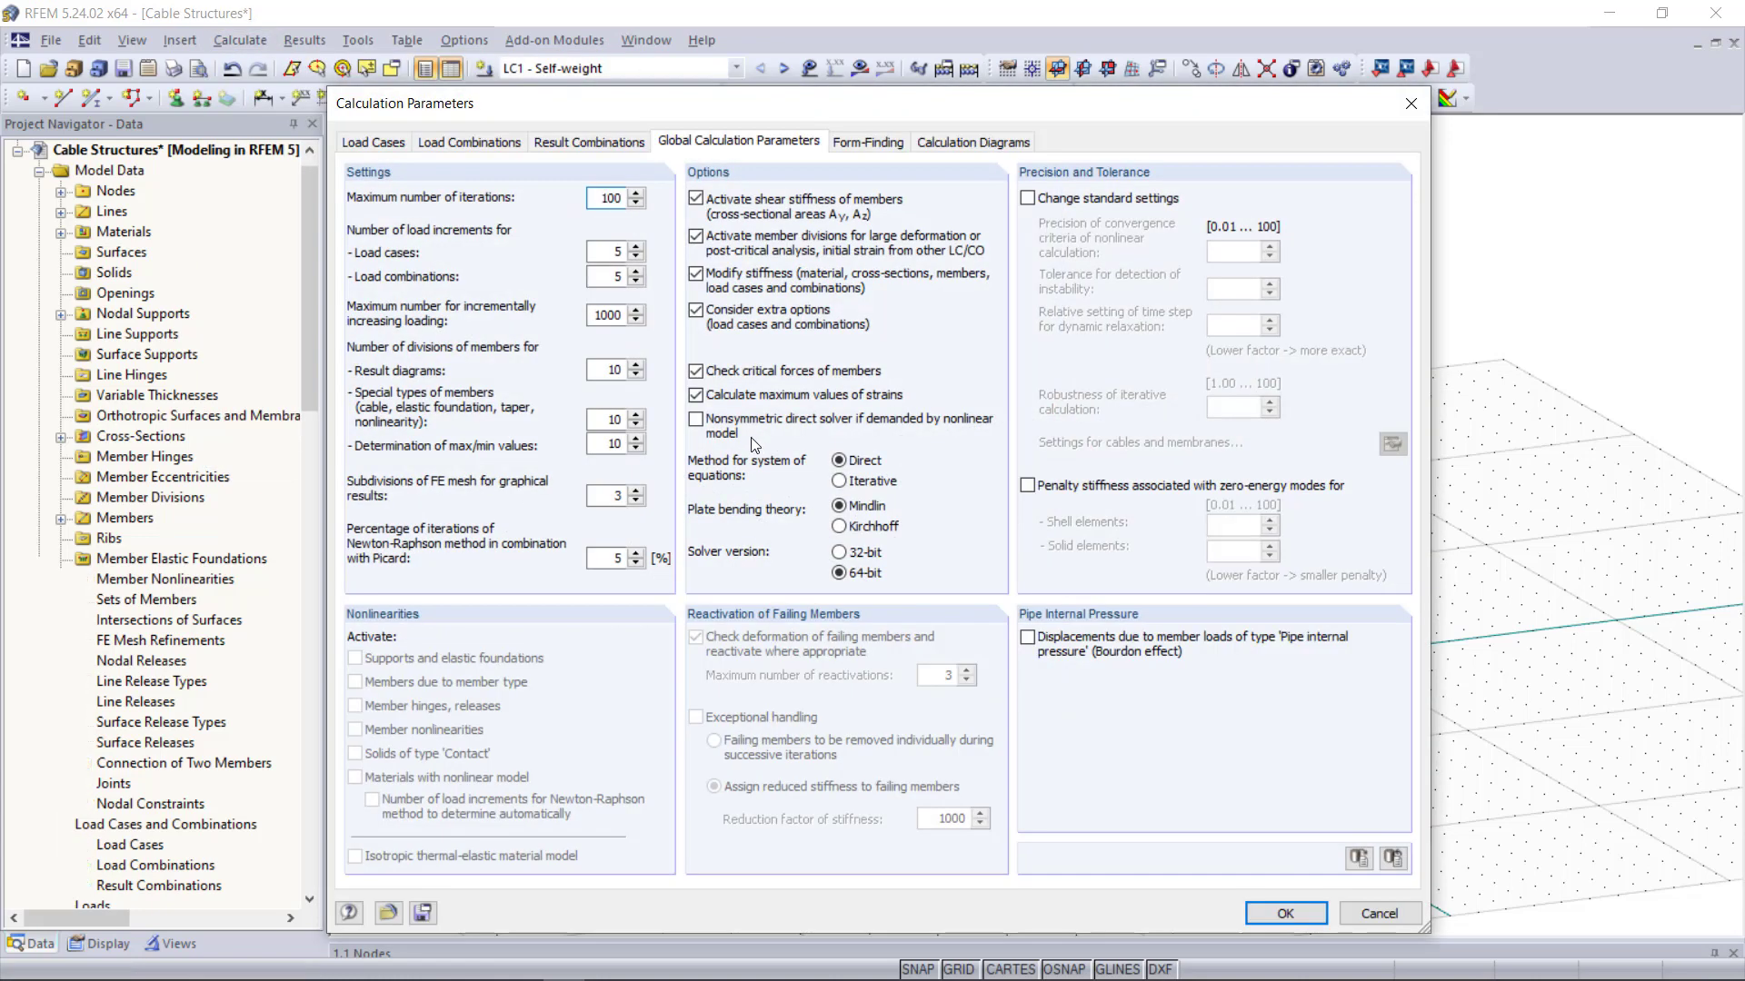
pyautogui.click(885, 140)
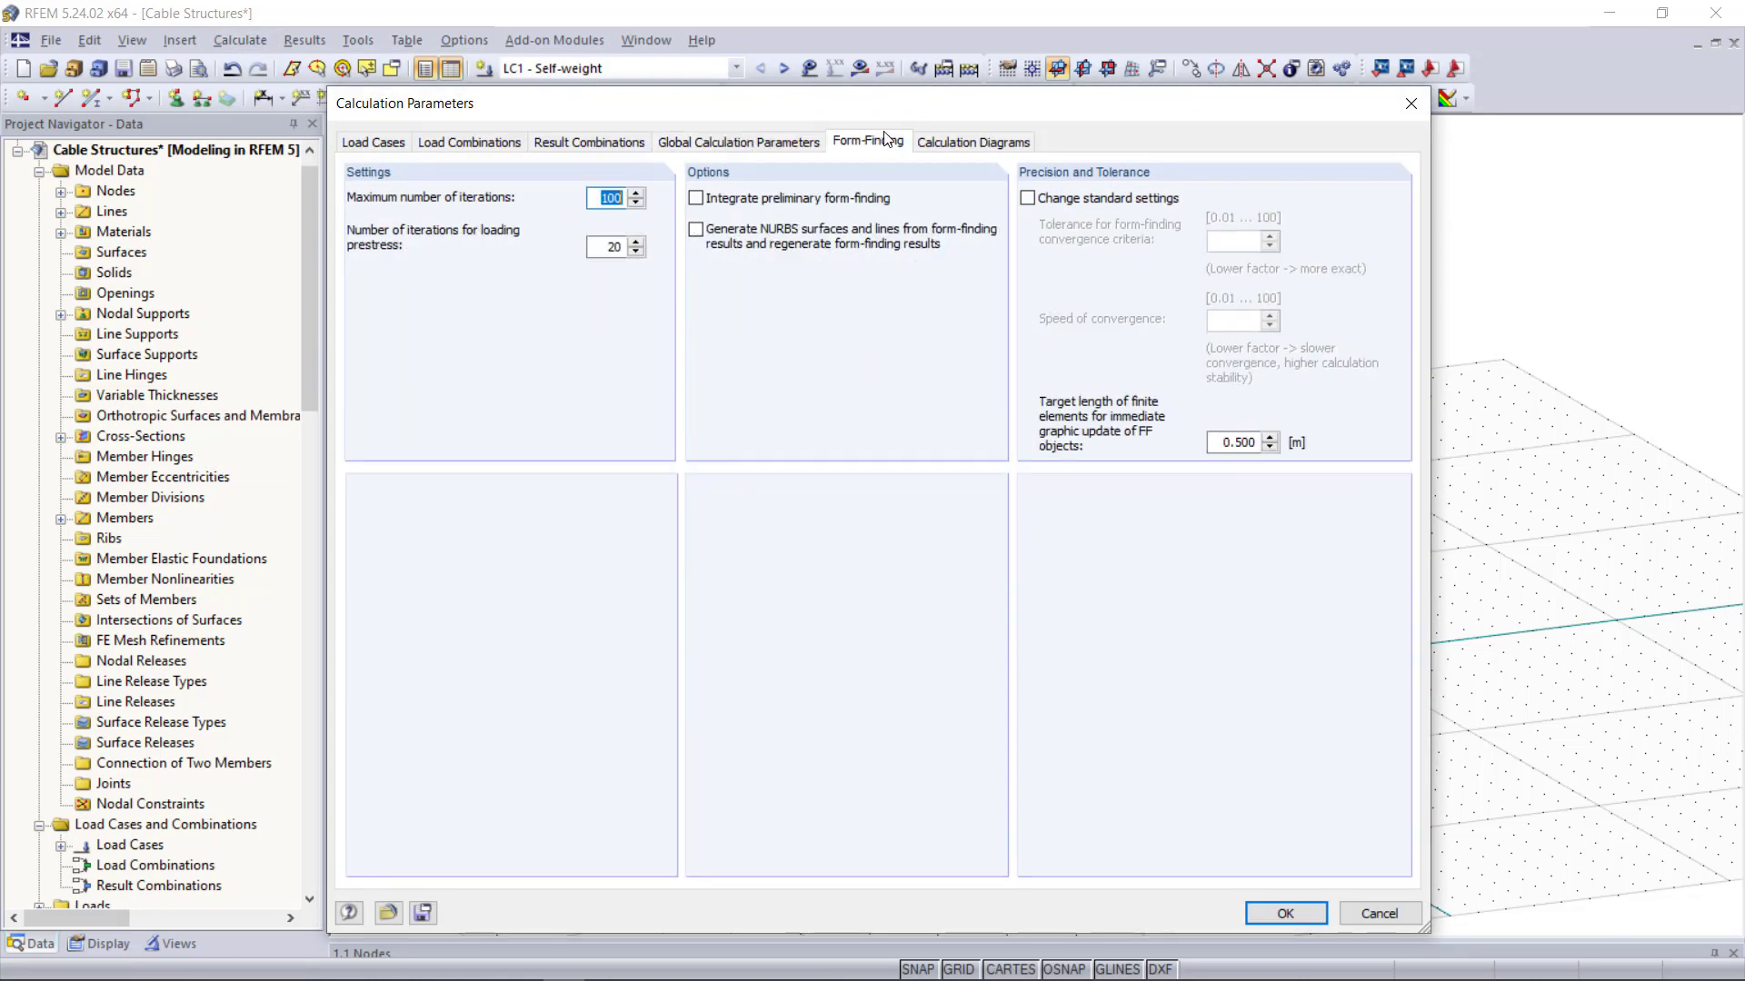
pyautogui.click(604, 245)
pyautogui.click(1028, 198)
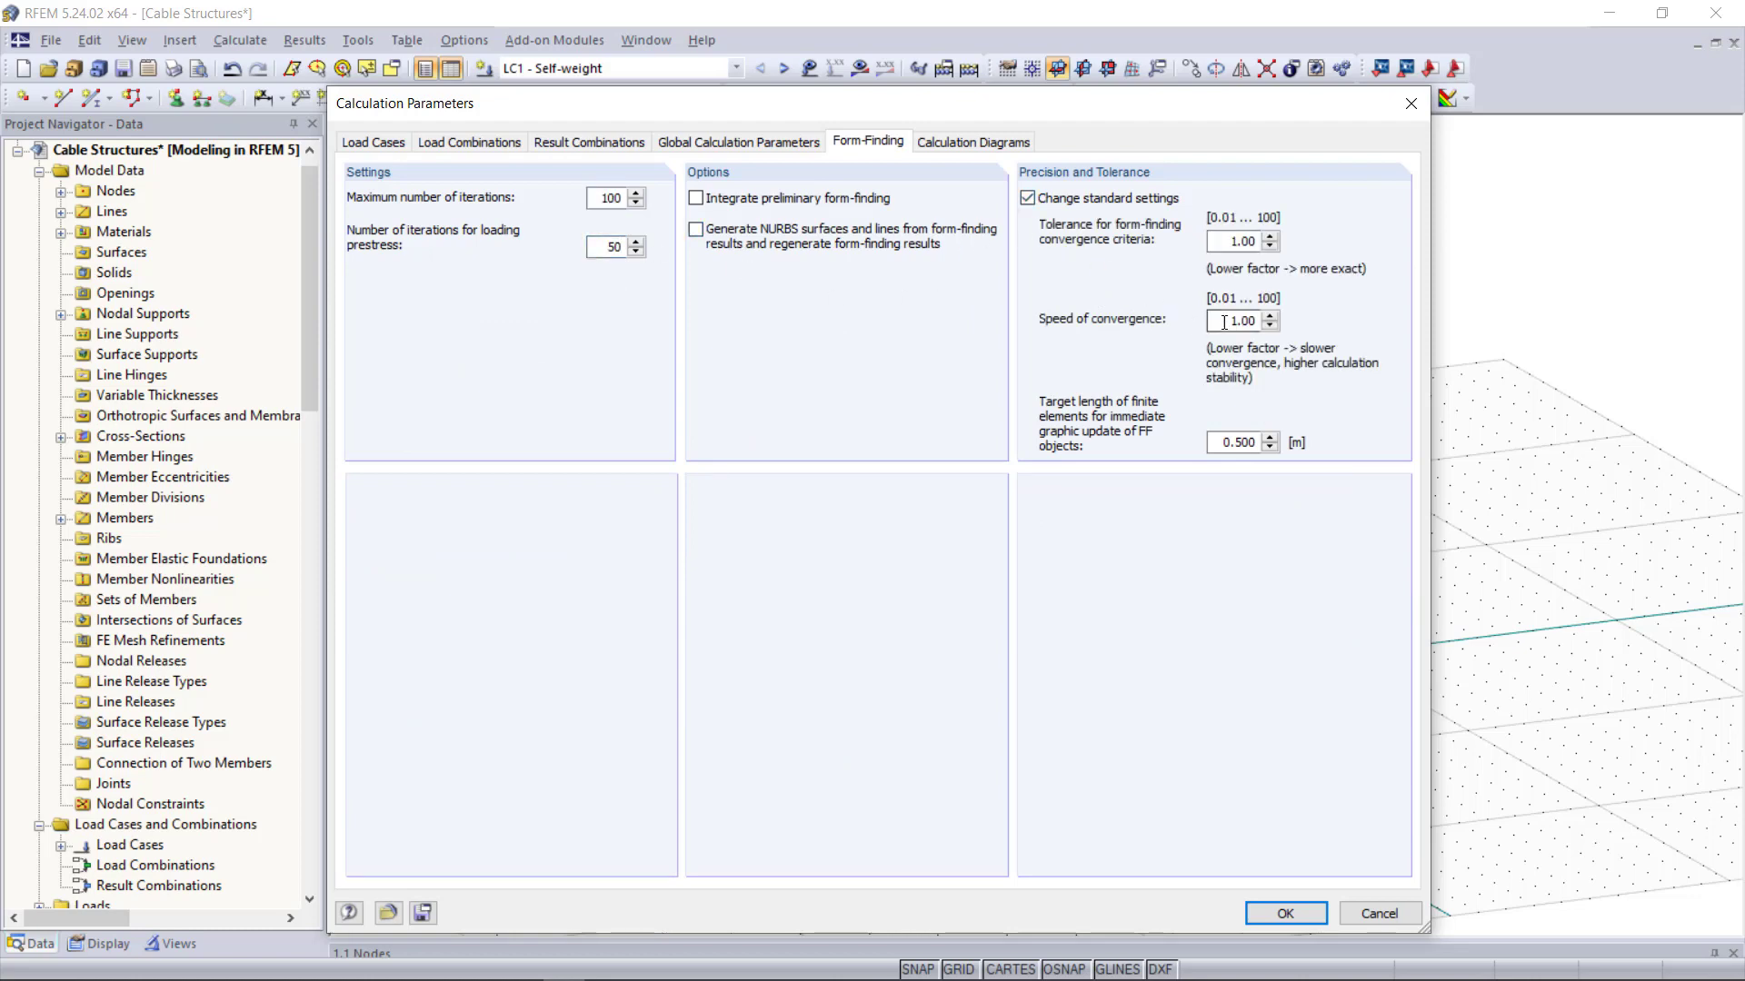
pyautogui.click(1225, 322)
pyautogui.write('0,1')
pyautogui.click(1285, 913)
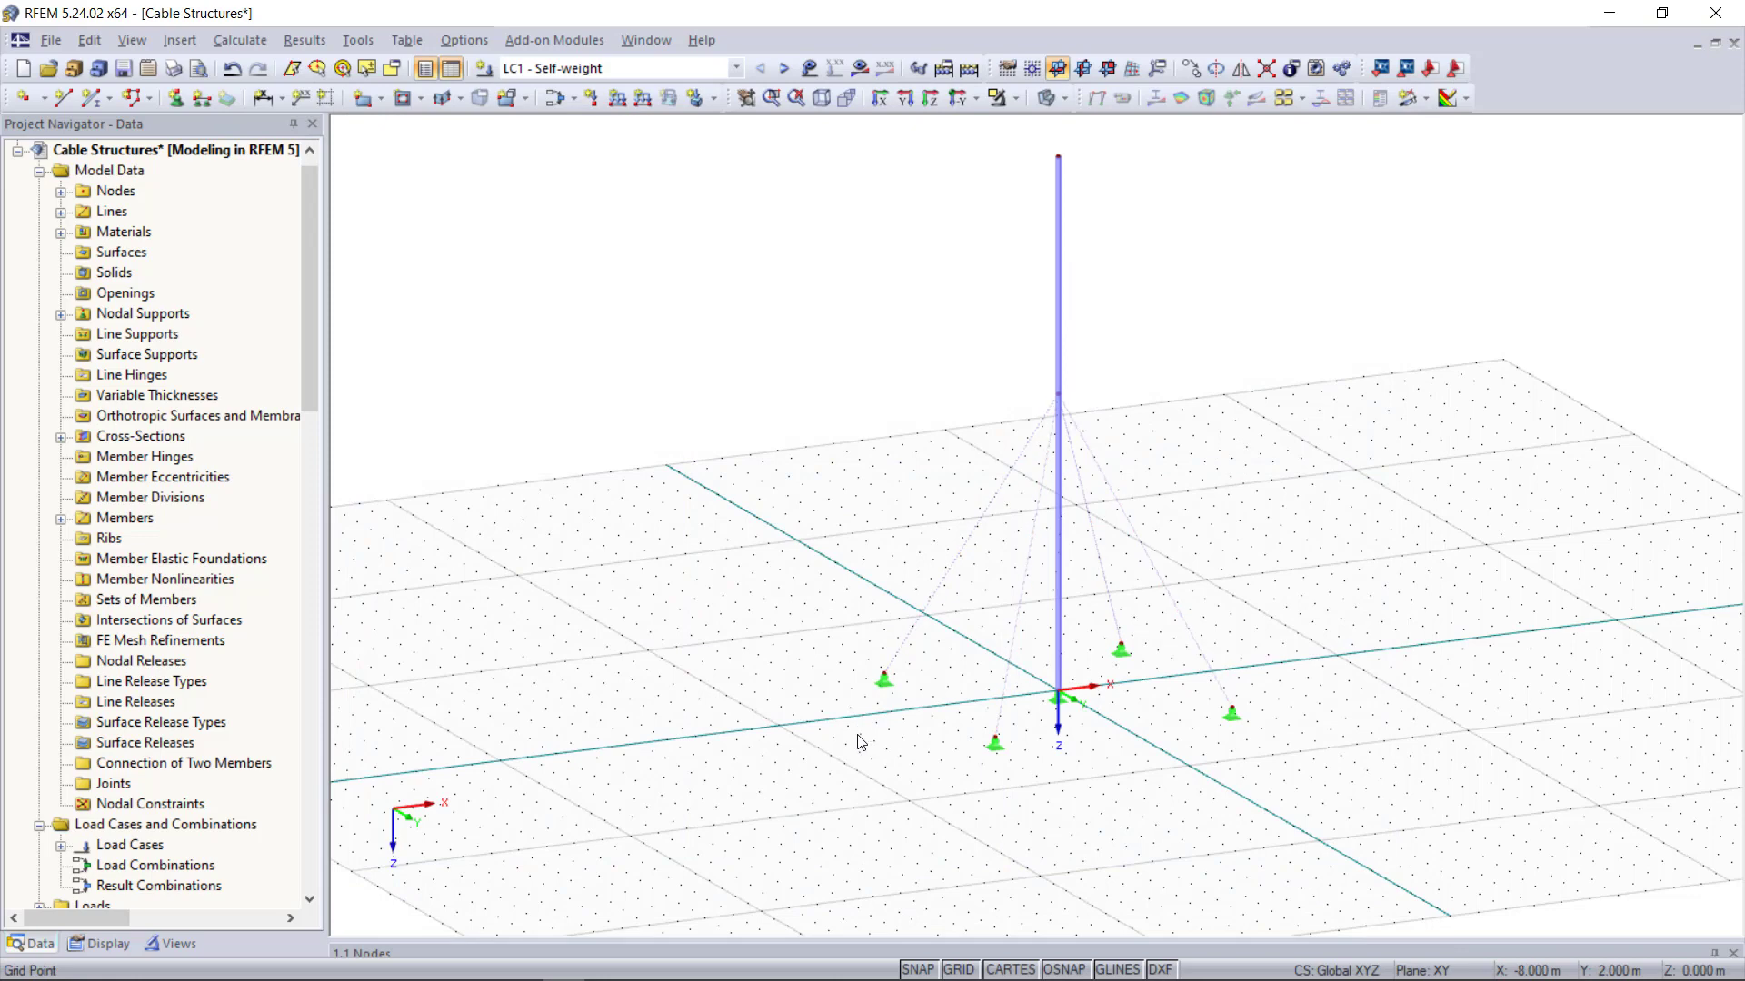
# Step: Run the calculation for LC1 and display the form-finding results
pyautogui.scroll(-1, 834, 659)
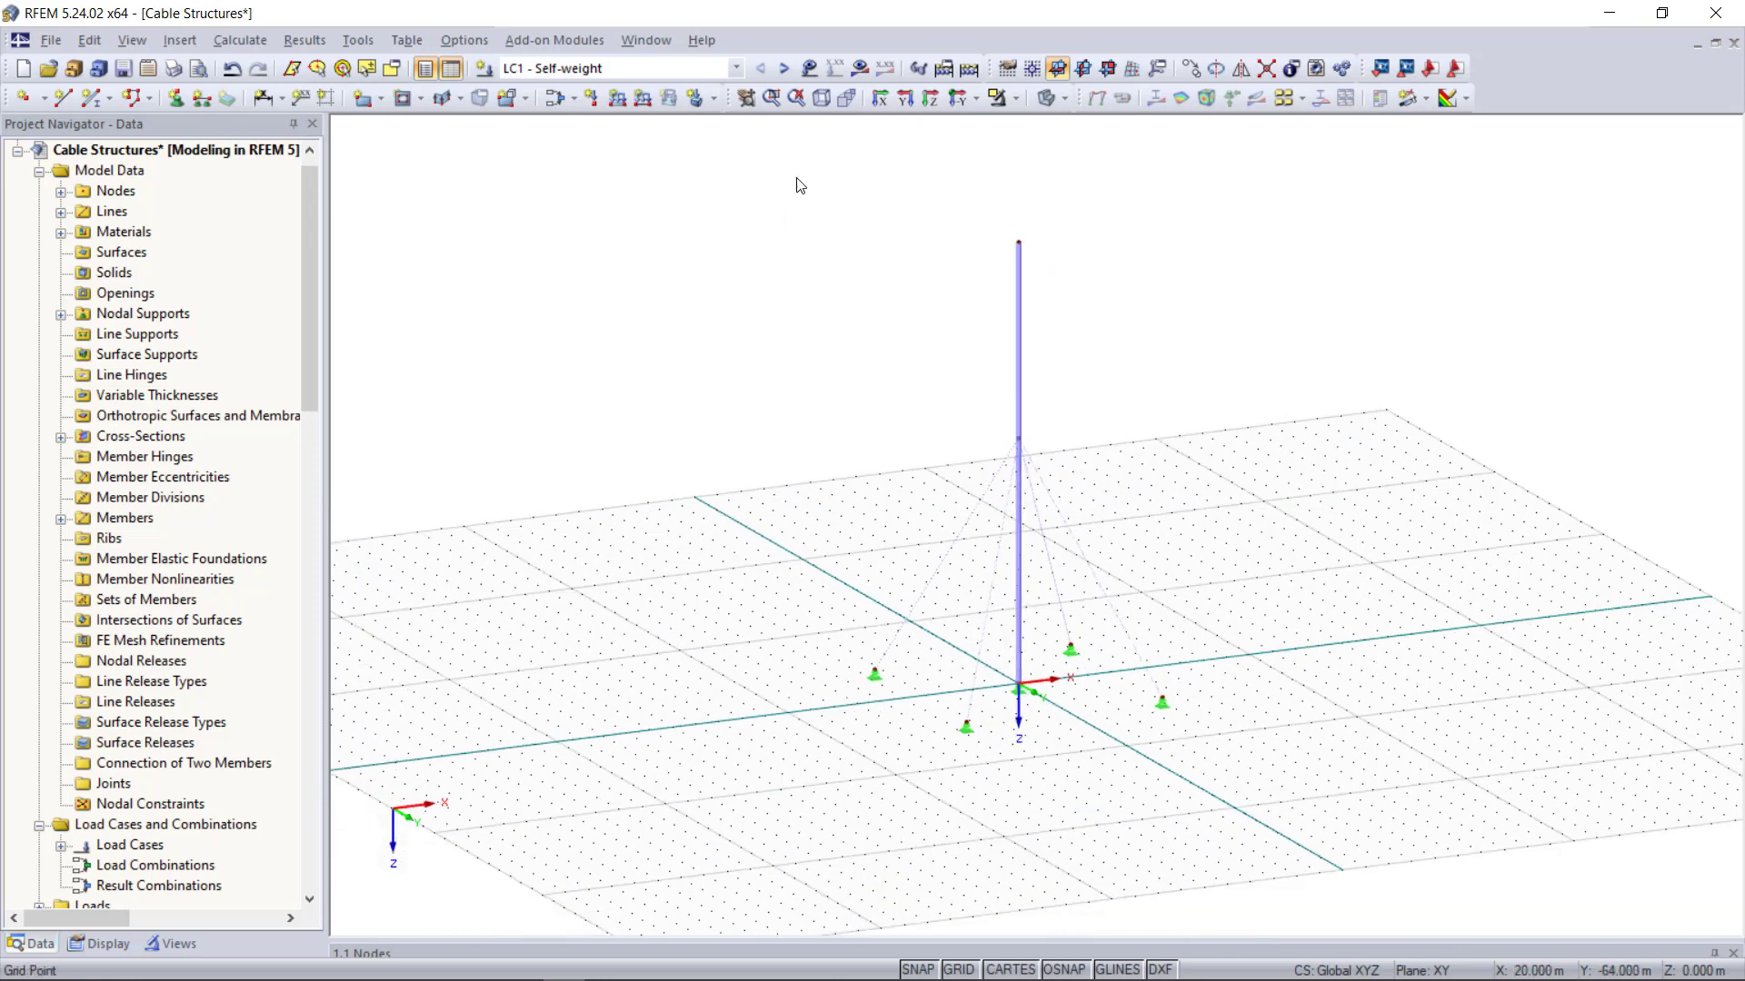
pyautogui.click(809, 69)
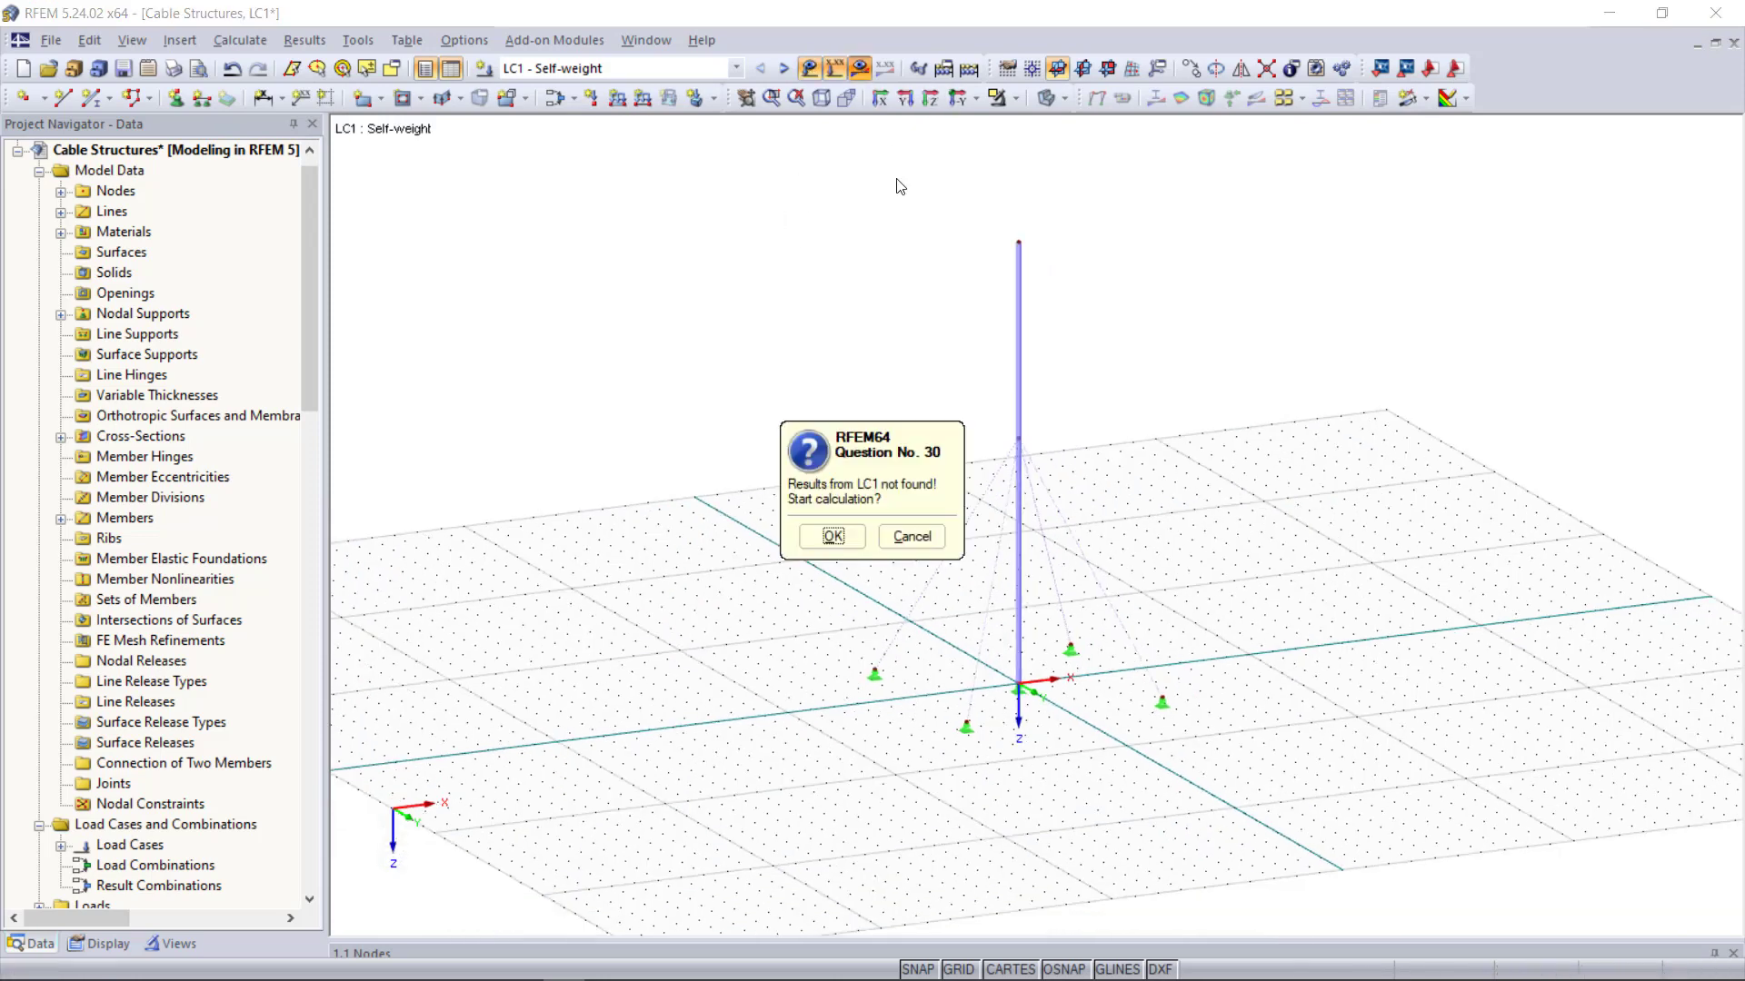
pyautogui.click(833, 537)
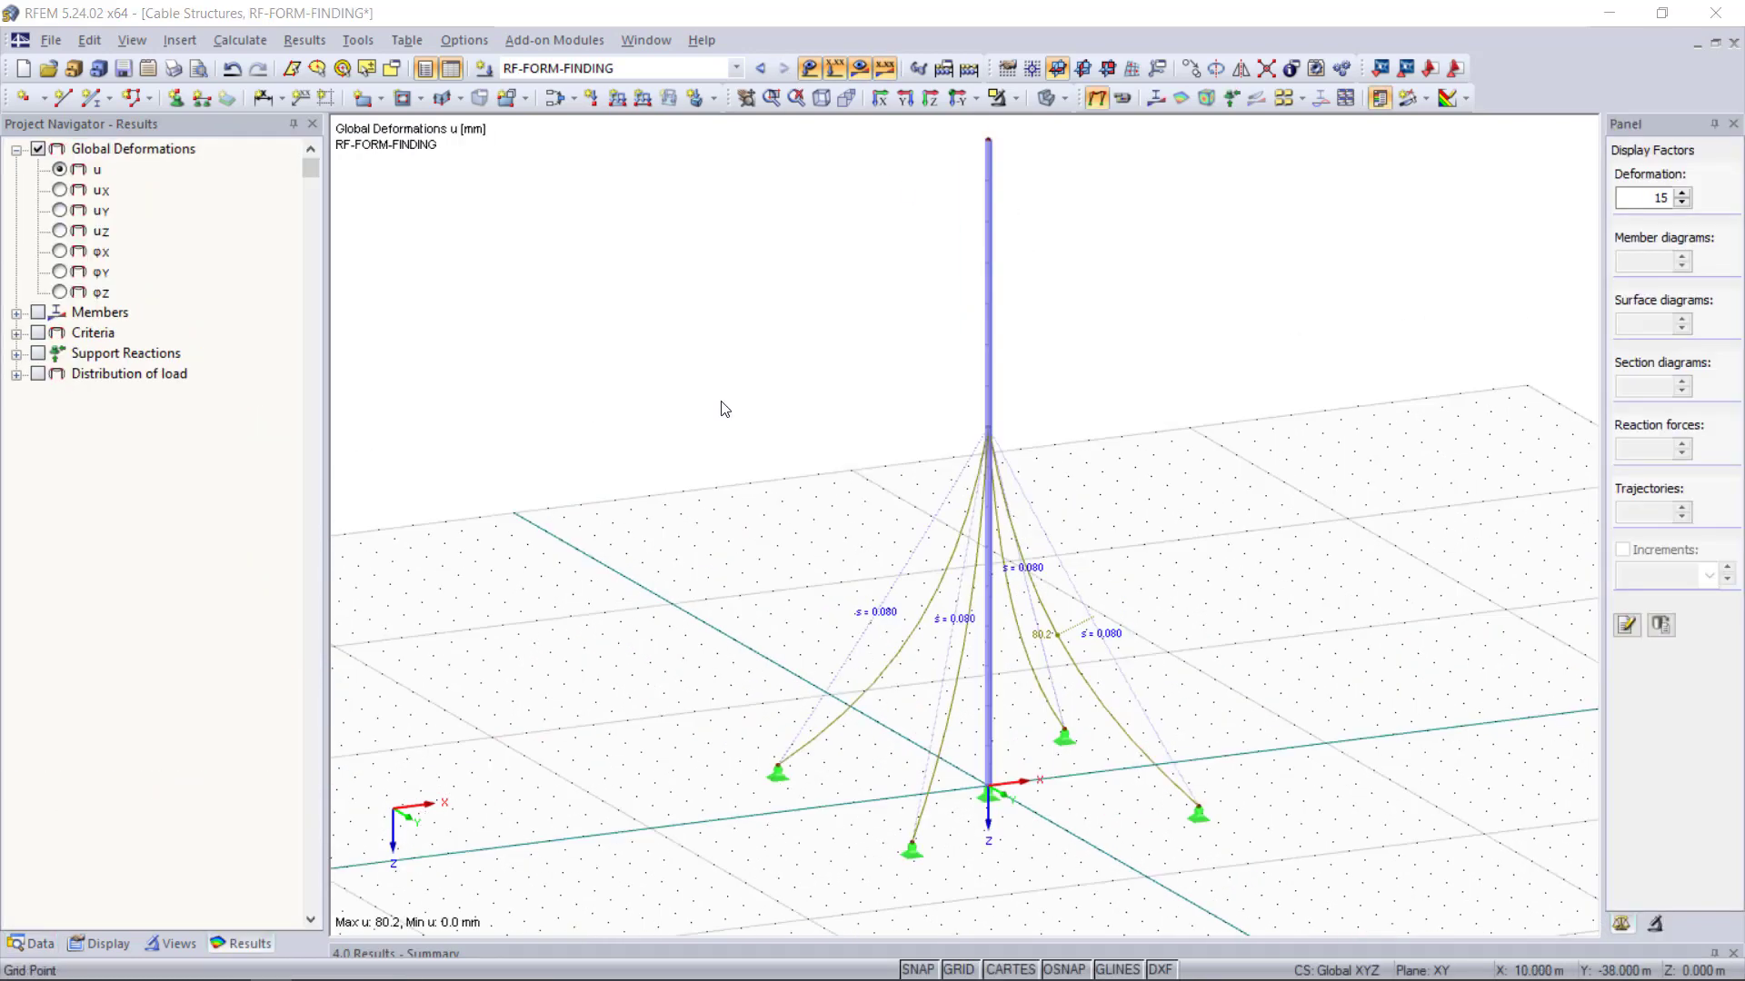
# Step: Create load case 2 described as Wind with the action category Wind
pyautogui.click(486, 72)
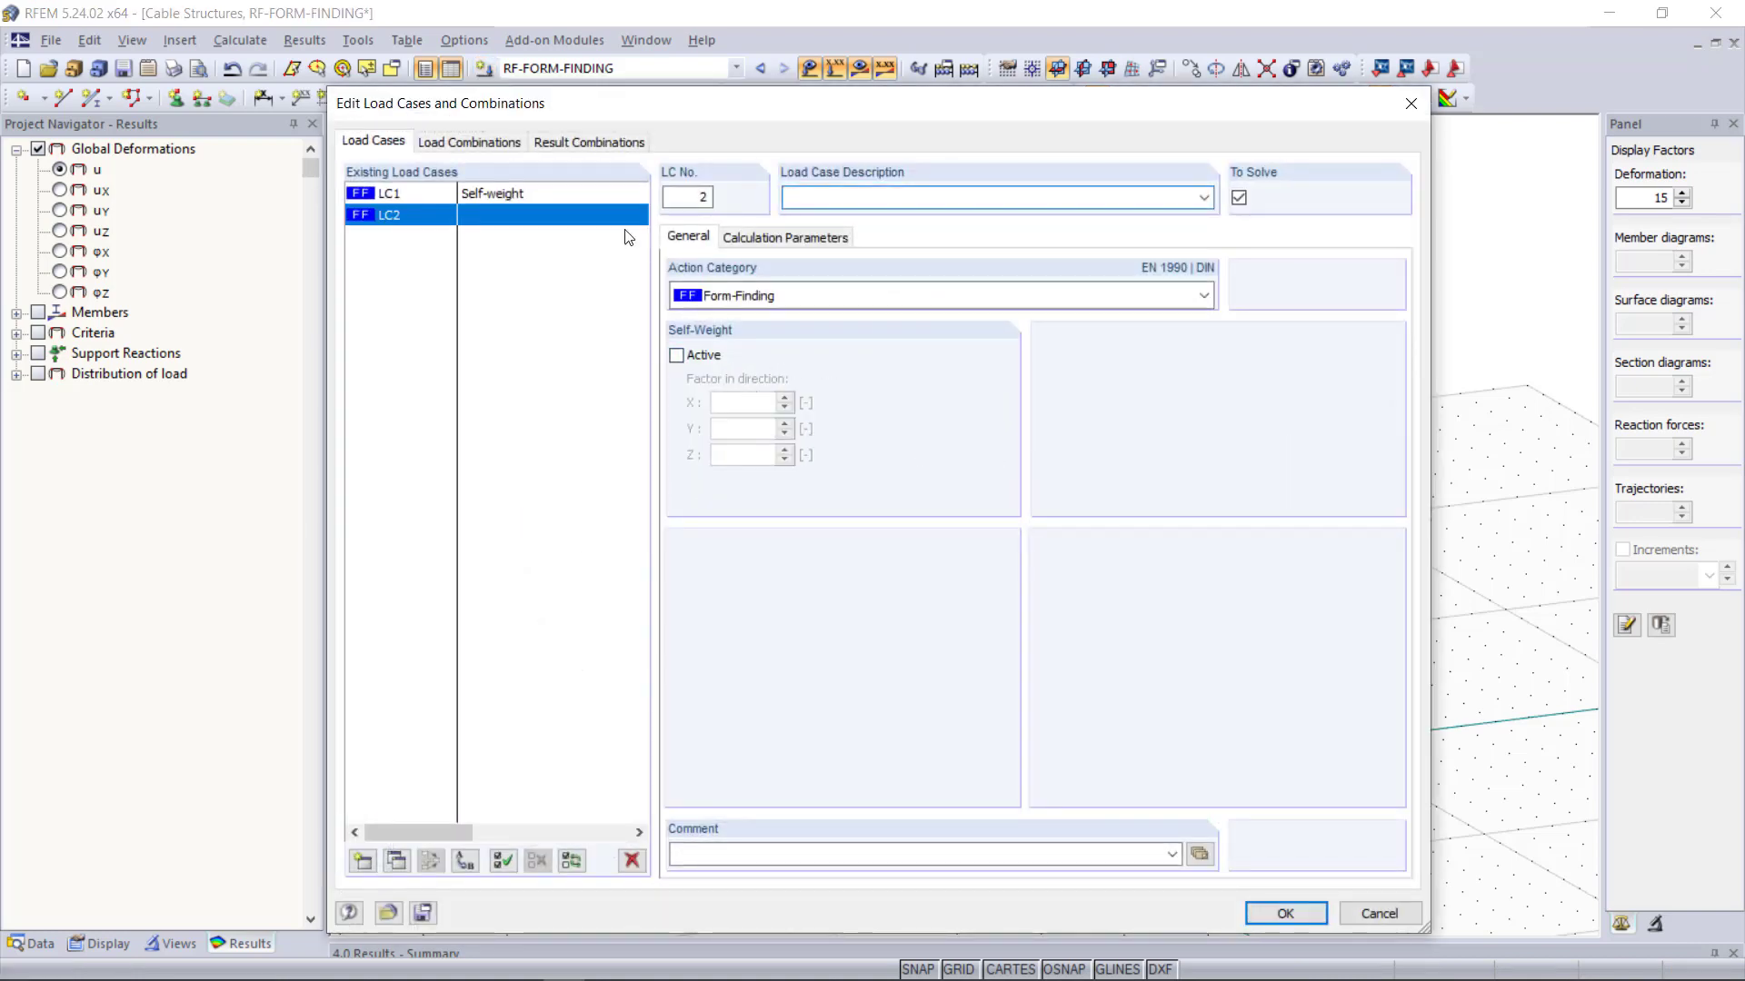
pyautogui.click(1203, 198)
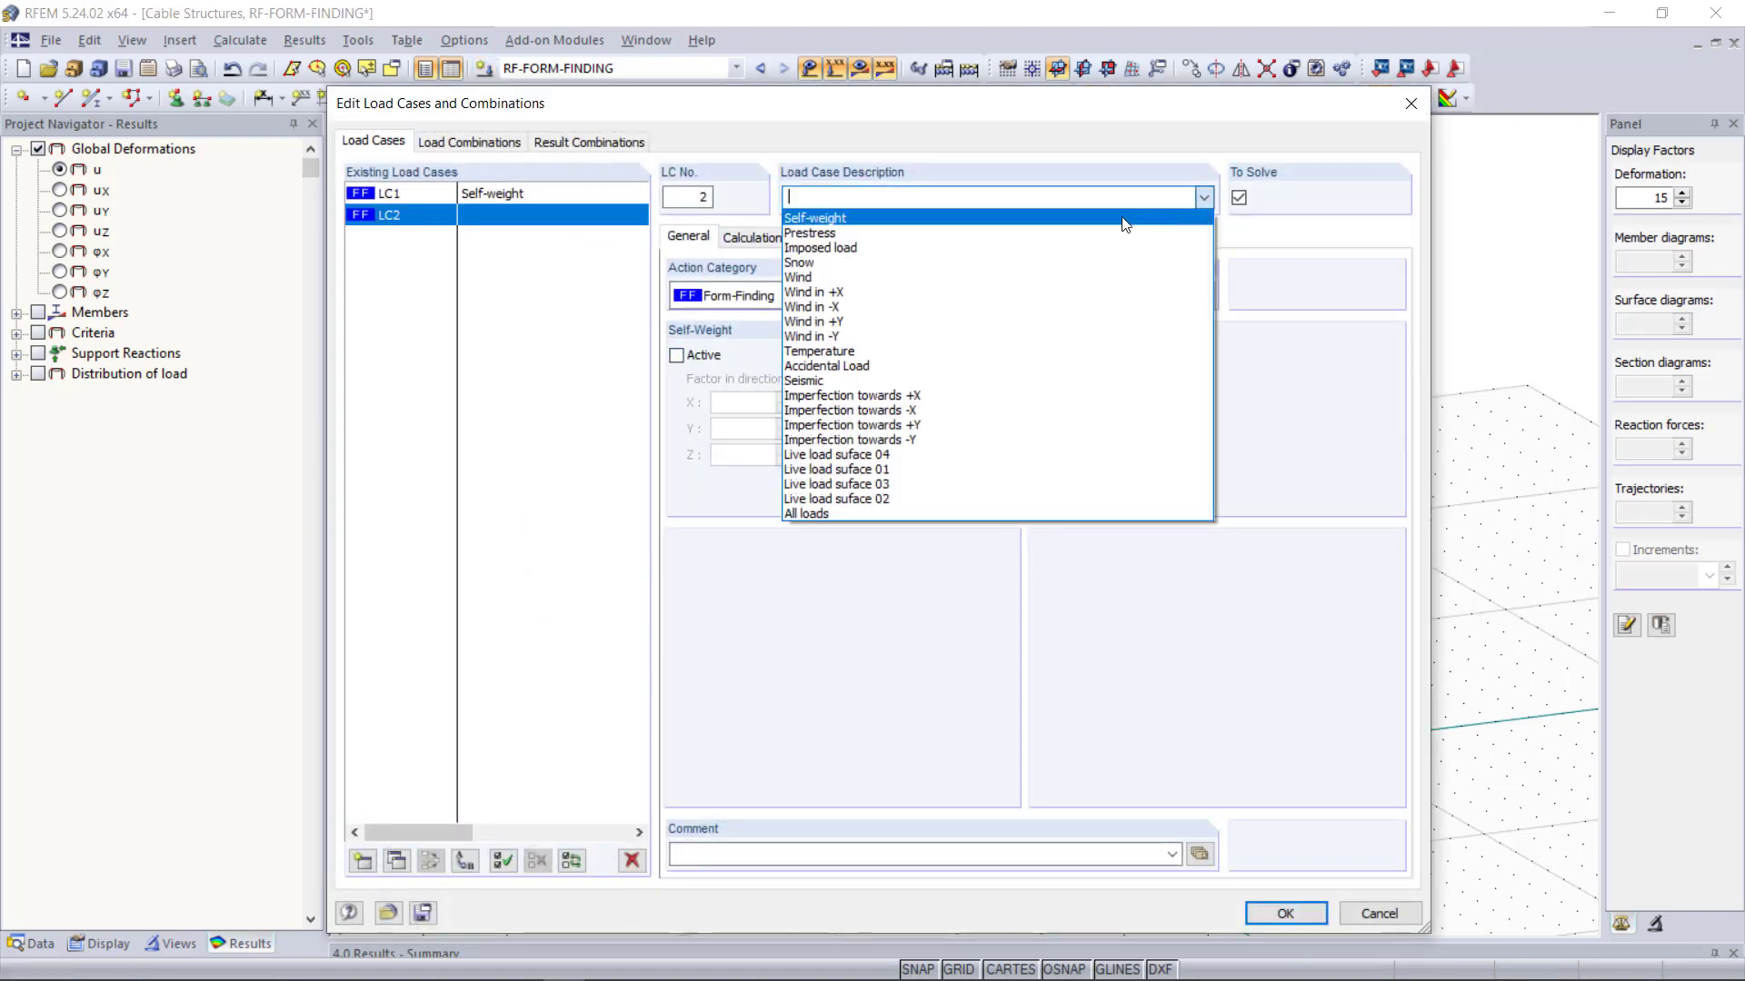
pyautogui.click(1064, 285)
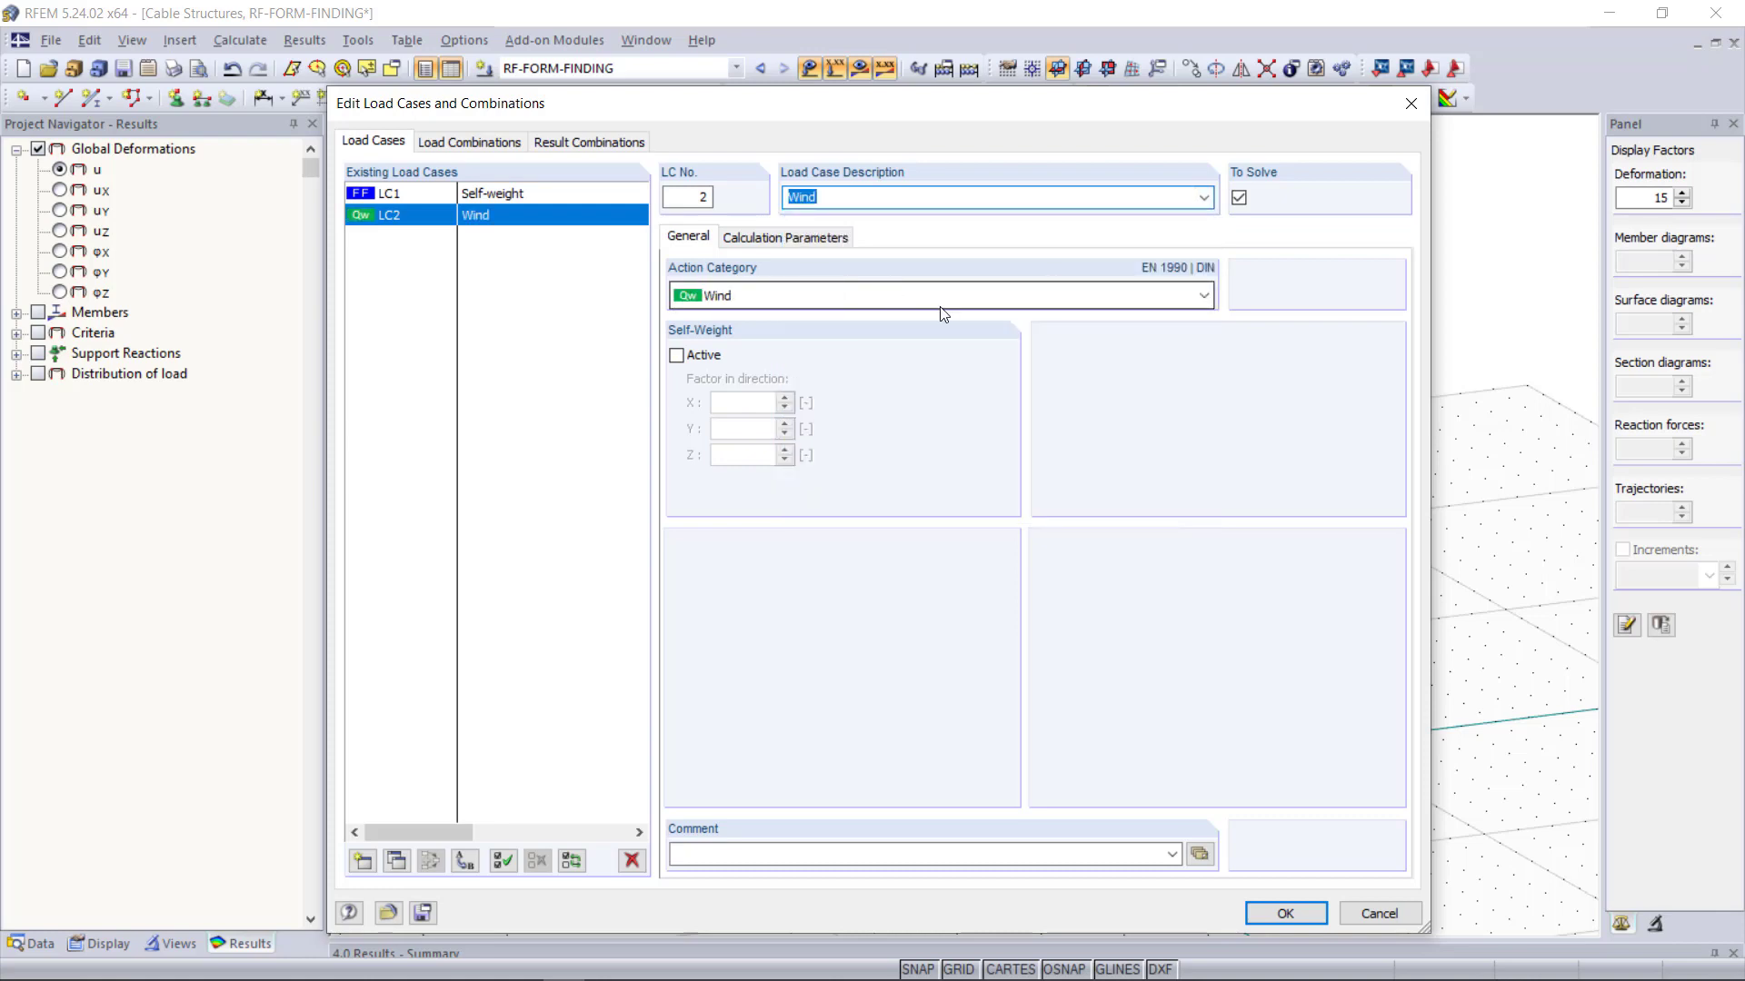
pyautogui.click(1284, 913)
# Step: Apply a nodal load of 2 kN in the global X direction at the top of the mast
pyautogui.click(592, 99)
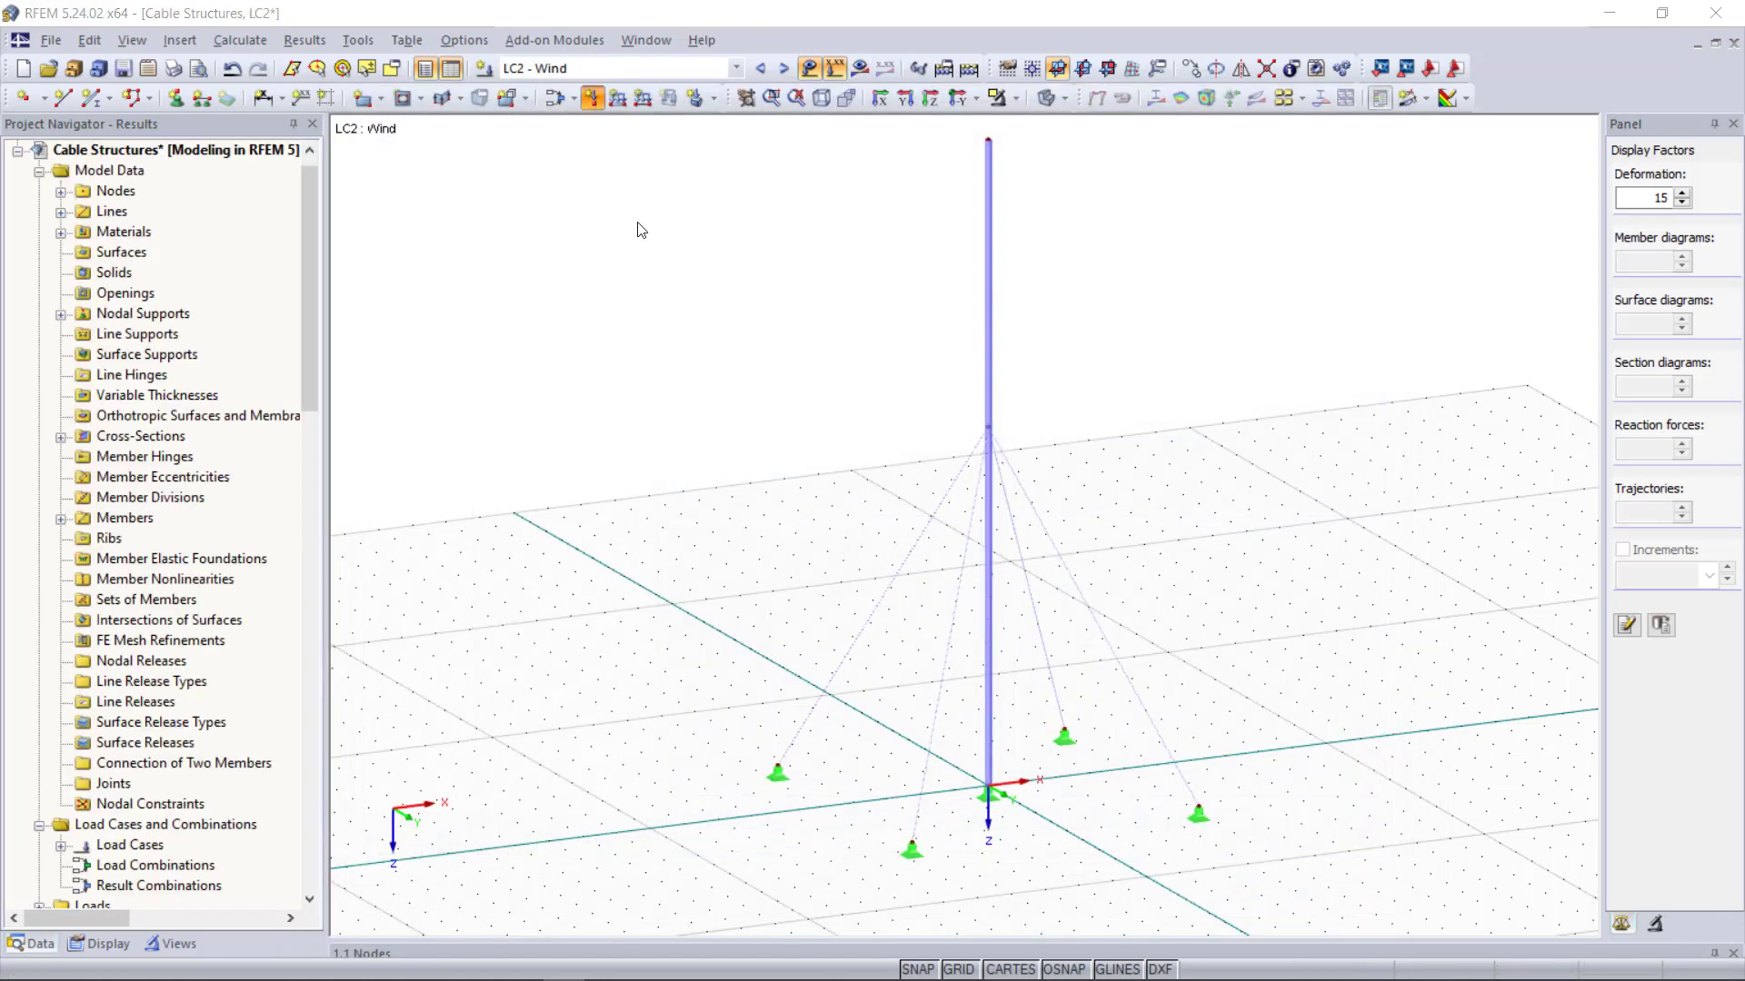
pyautogui.doubleClick(536, 375)
pyautogui.write('2')
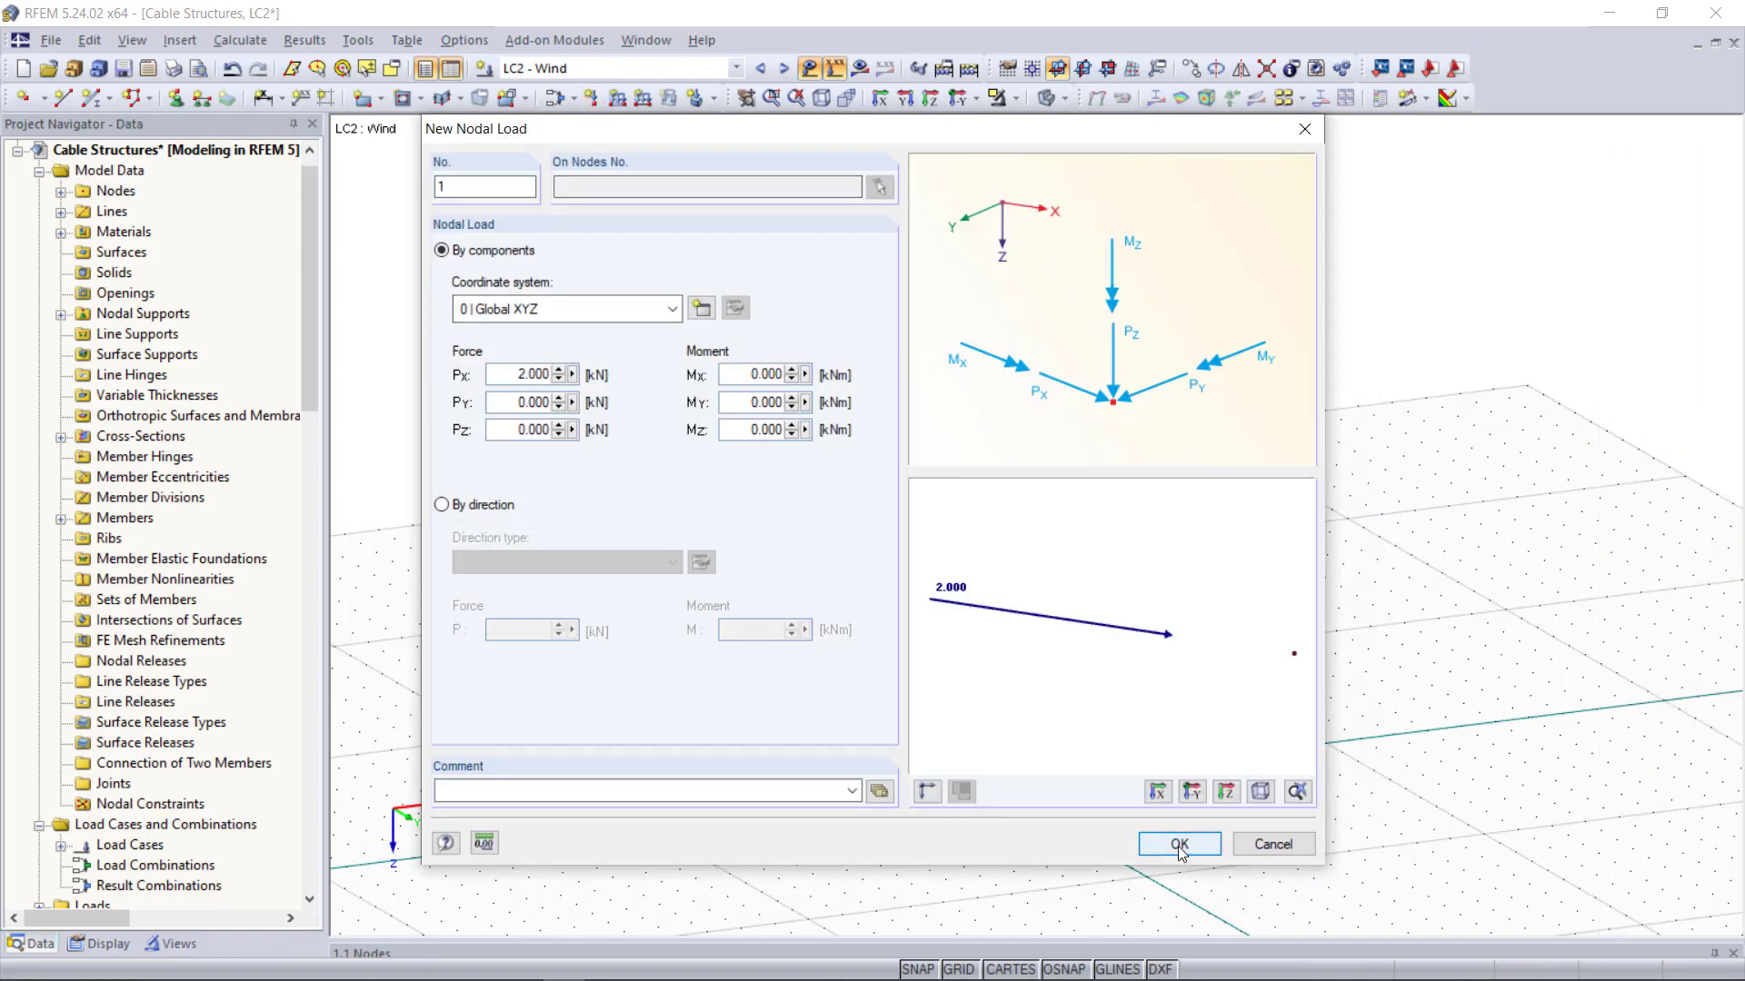
pyautogui.click(1180, 844)
pyautogui.press('Escape')
pyautogui.scroll(-1, 864, 481)
pyautogui.keyDown('ctrl'); pyautogui.moveTo(856, 494); pyautogui.dragTo(1155, 547, button='middle'); pyautogui.keyUp('ctrl')
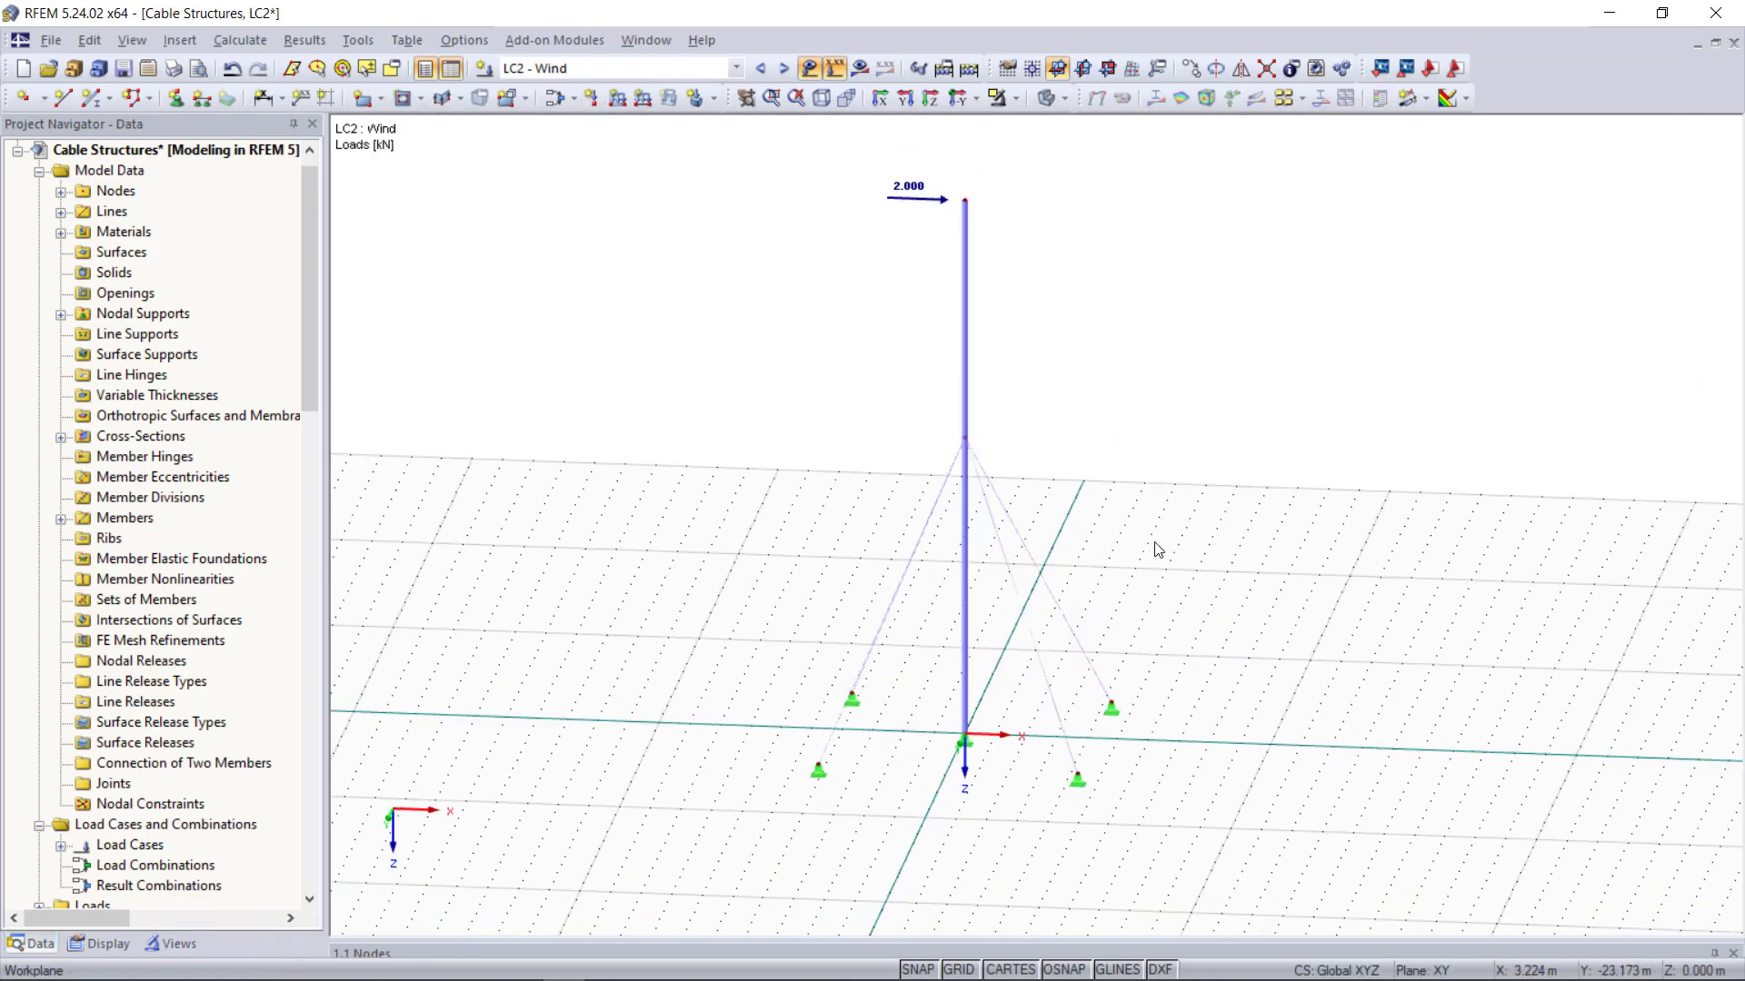
# Step: Calculate the Wind load case and display the axial forces N of the members
pyautogui.click(860, 69)
pyautogui.click(832, 538)
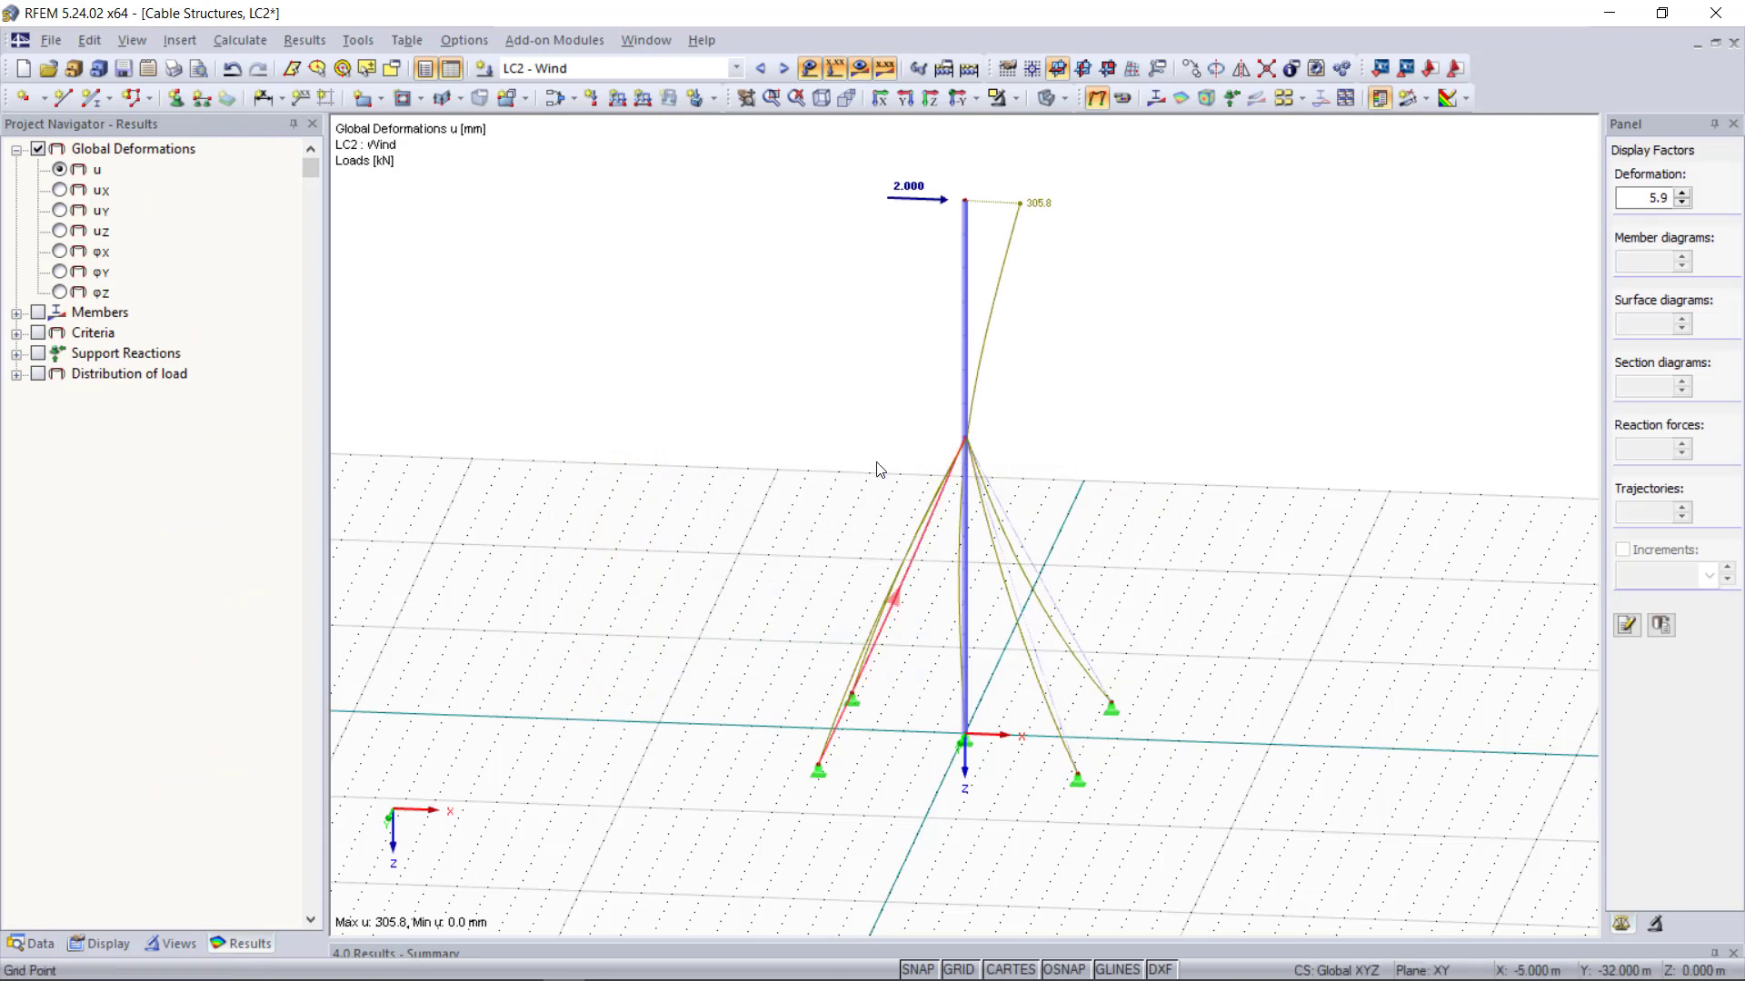
pyautogui.click(17, 312)
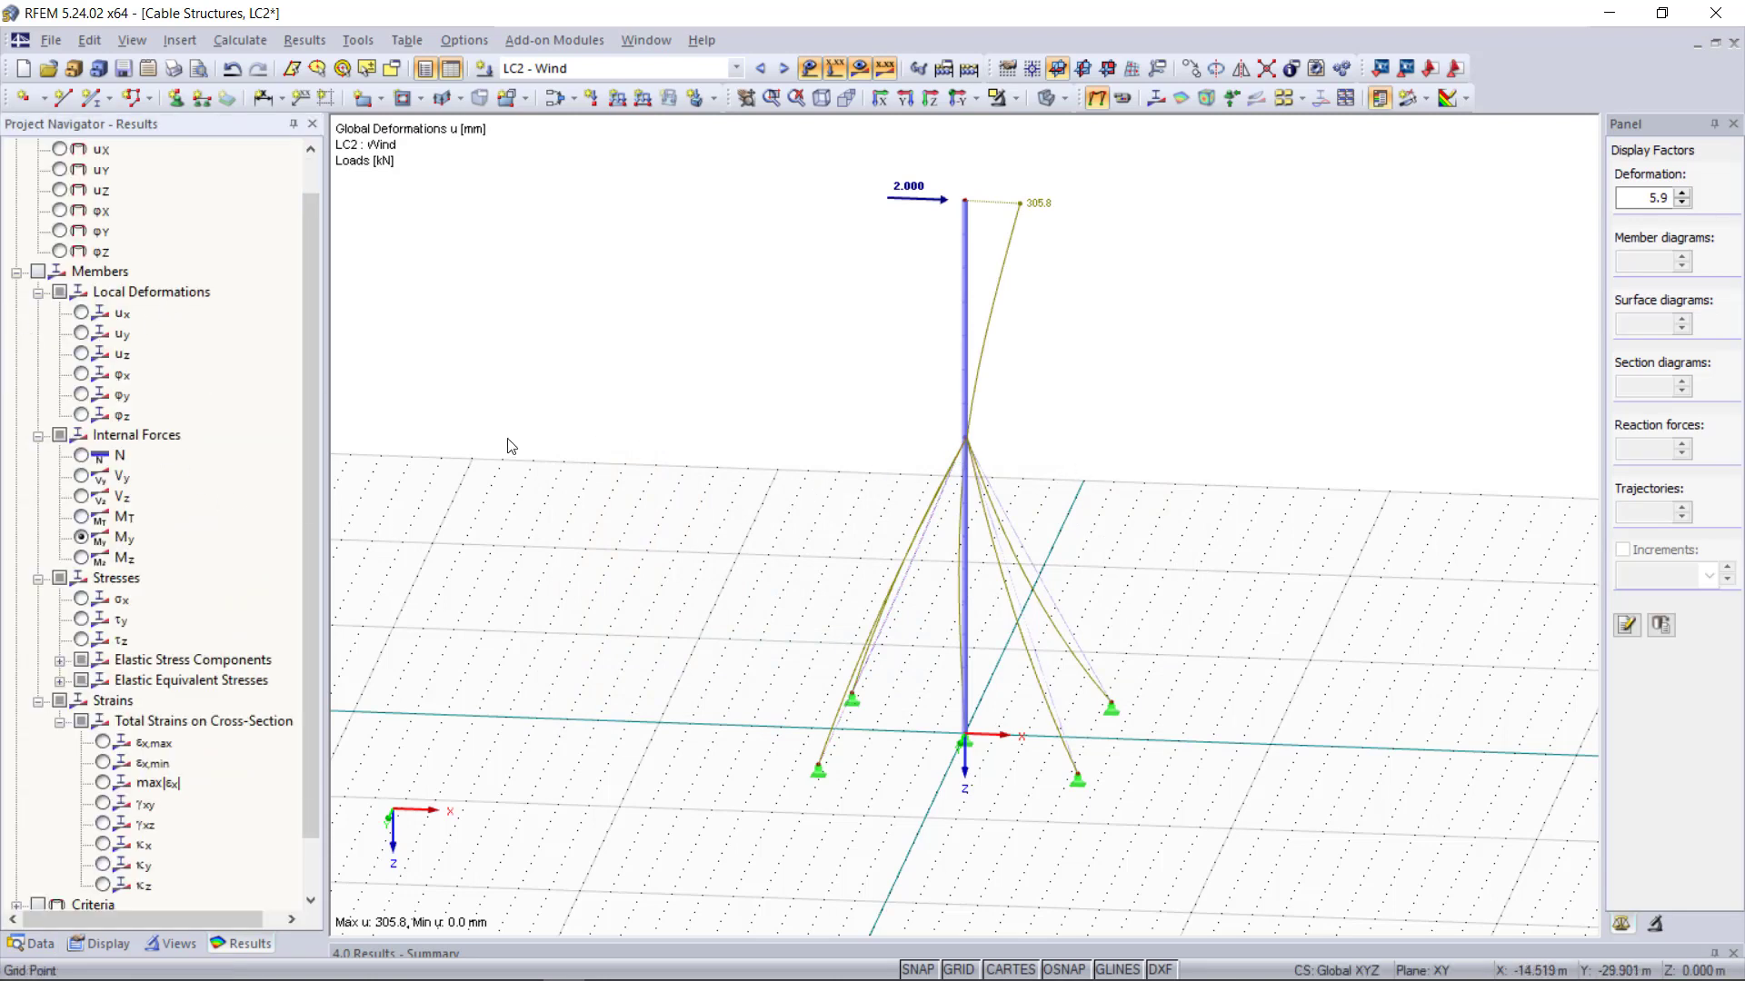
pyautogui.click(81, 454)
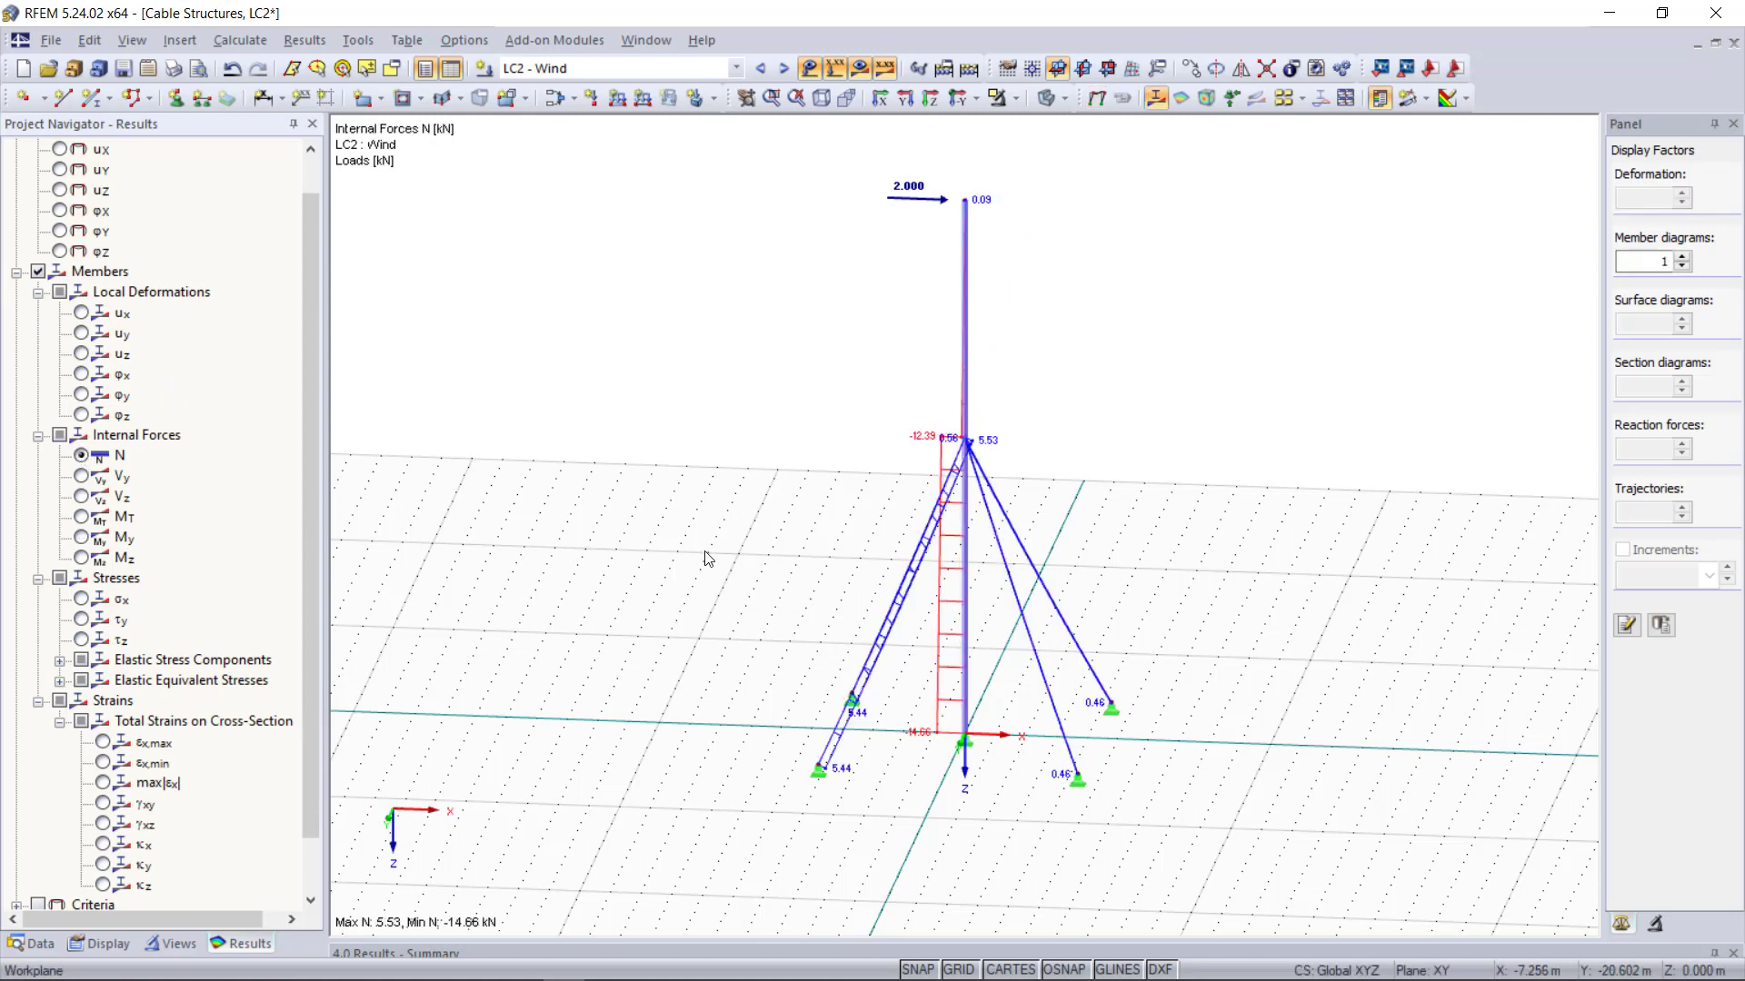
pyautogui.keyDown('ctrl'); pyautogui.moveTo(909, 779); pyautogui.dragTo(781, 765, button='middle'); pyautogui.keyUp('ctrl')
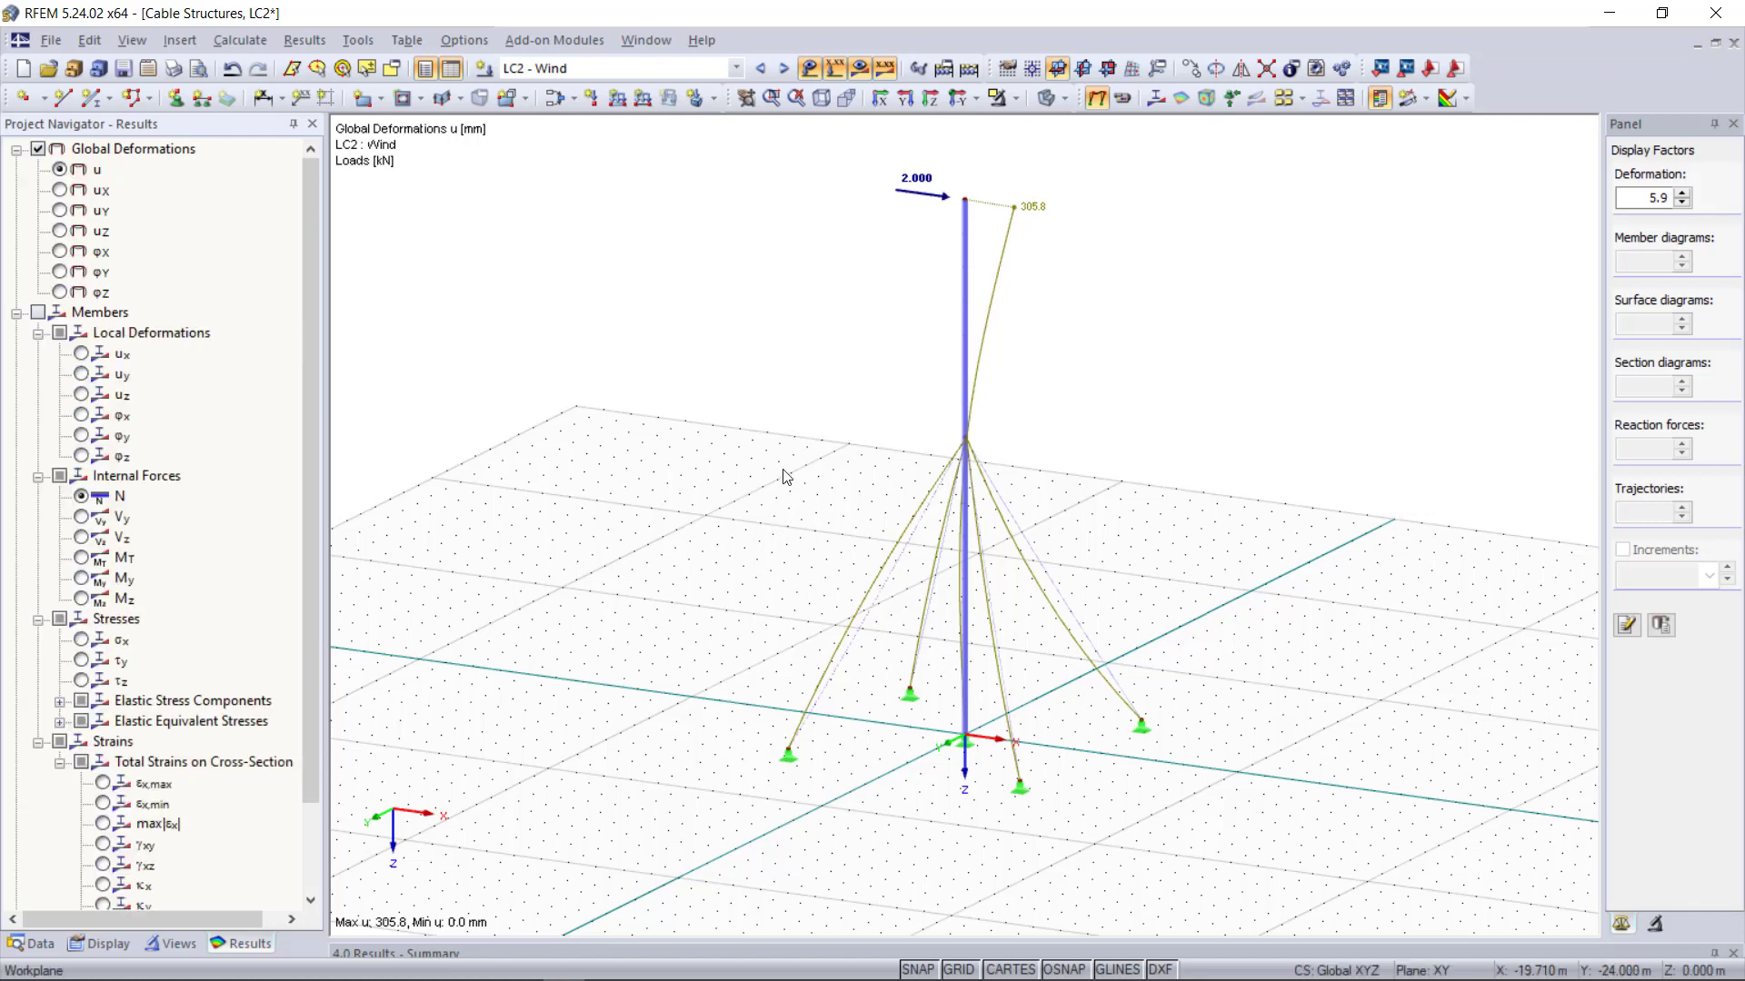
# Step: Examine the calculation diagrams of maximum deformation per iteration for LC2 and RF-FORM-FINDING in the calculation parameters
pyautogui.click(233, 43)
pyautogui.click(395, 318)
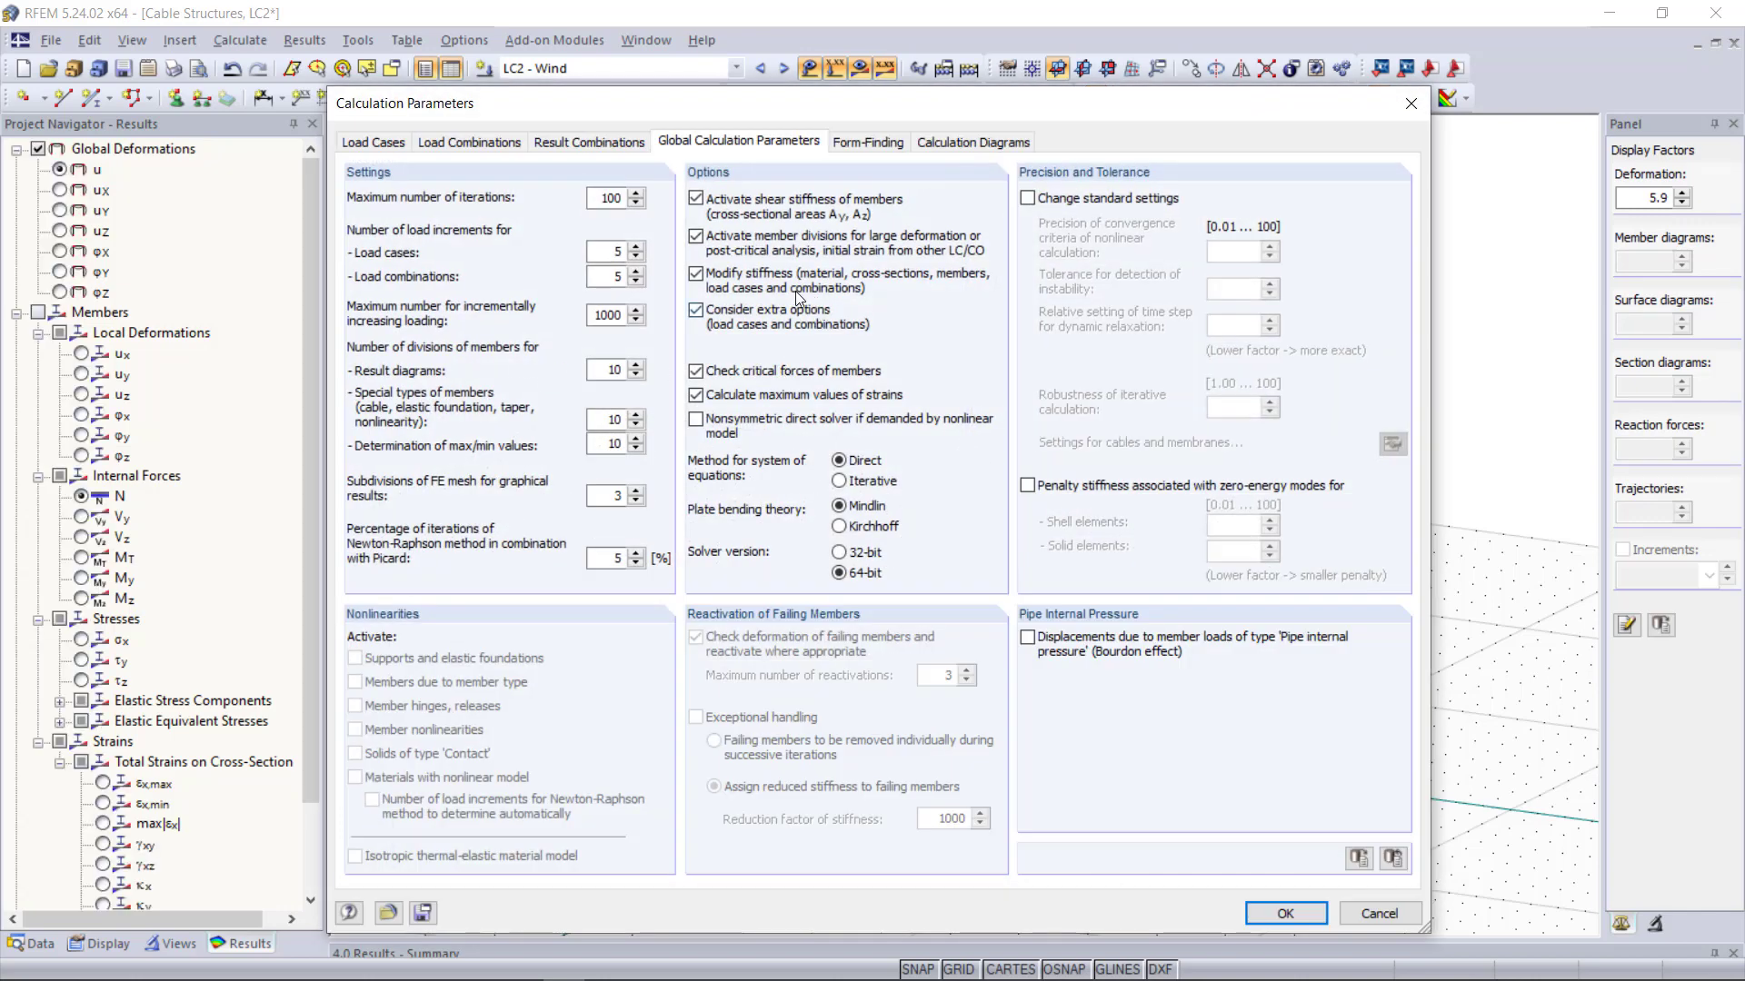
pyautogui.click(868, 143)
pyautogui.click(940, 151)
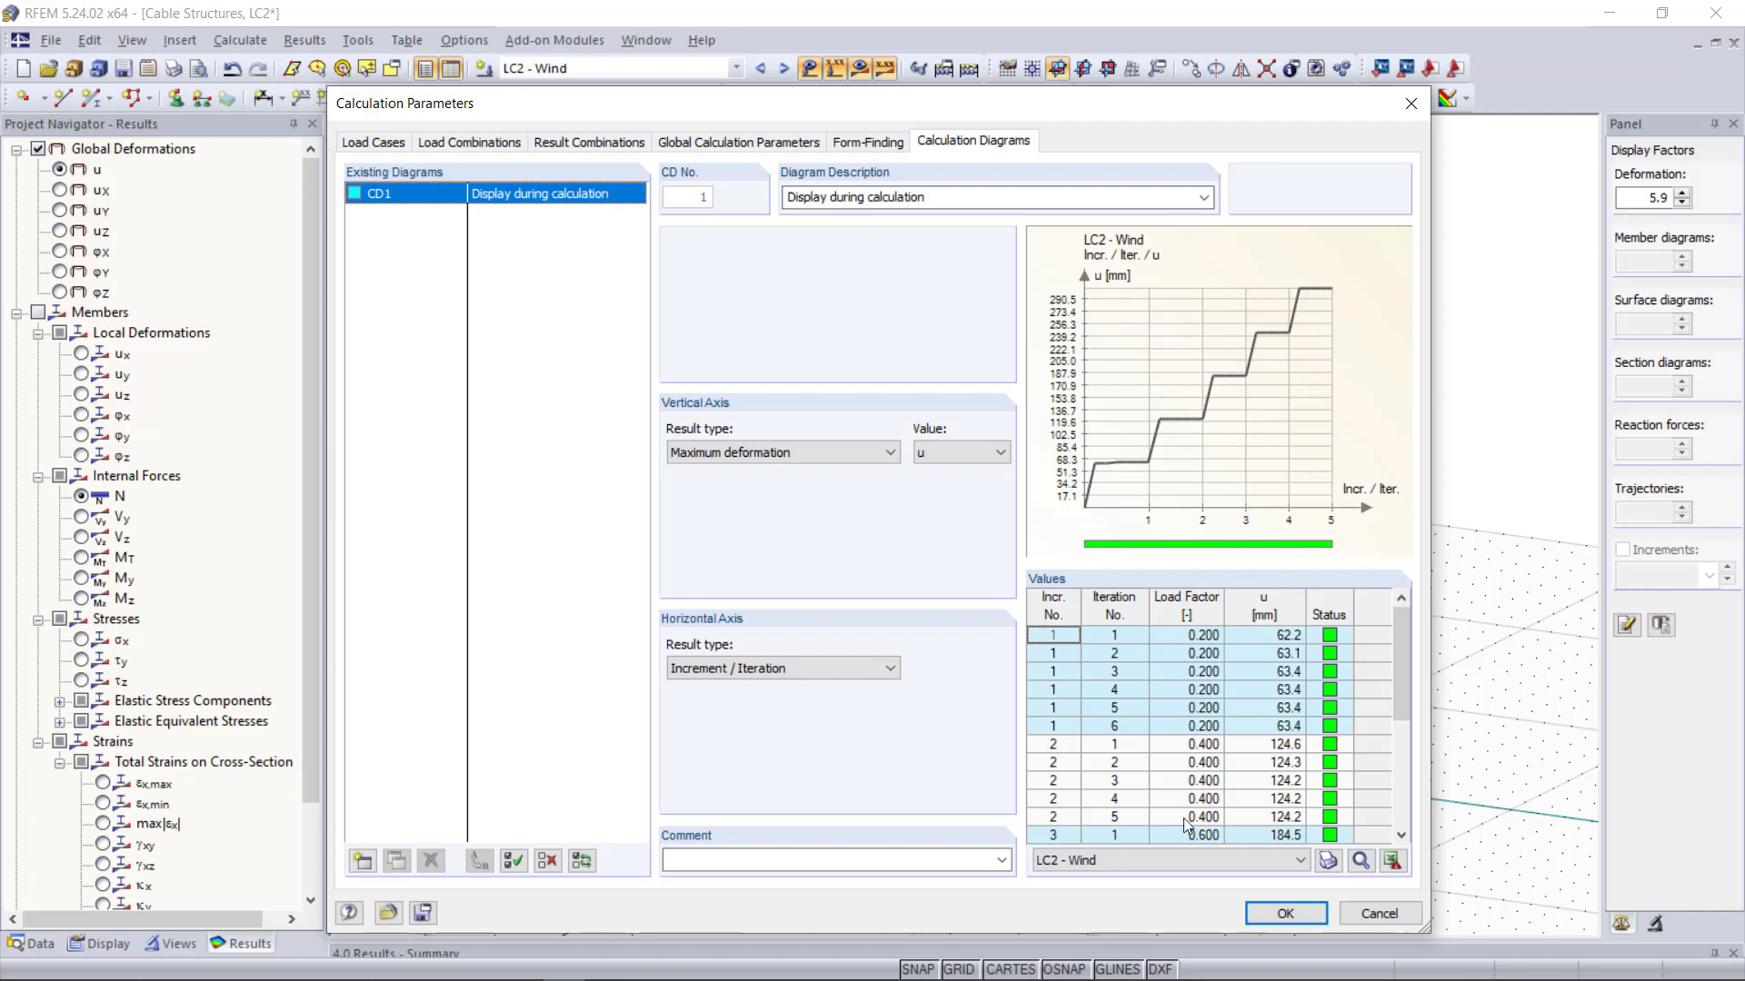
pyautogui.click(1137, 860)
pyautogui.click(1140, 899)
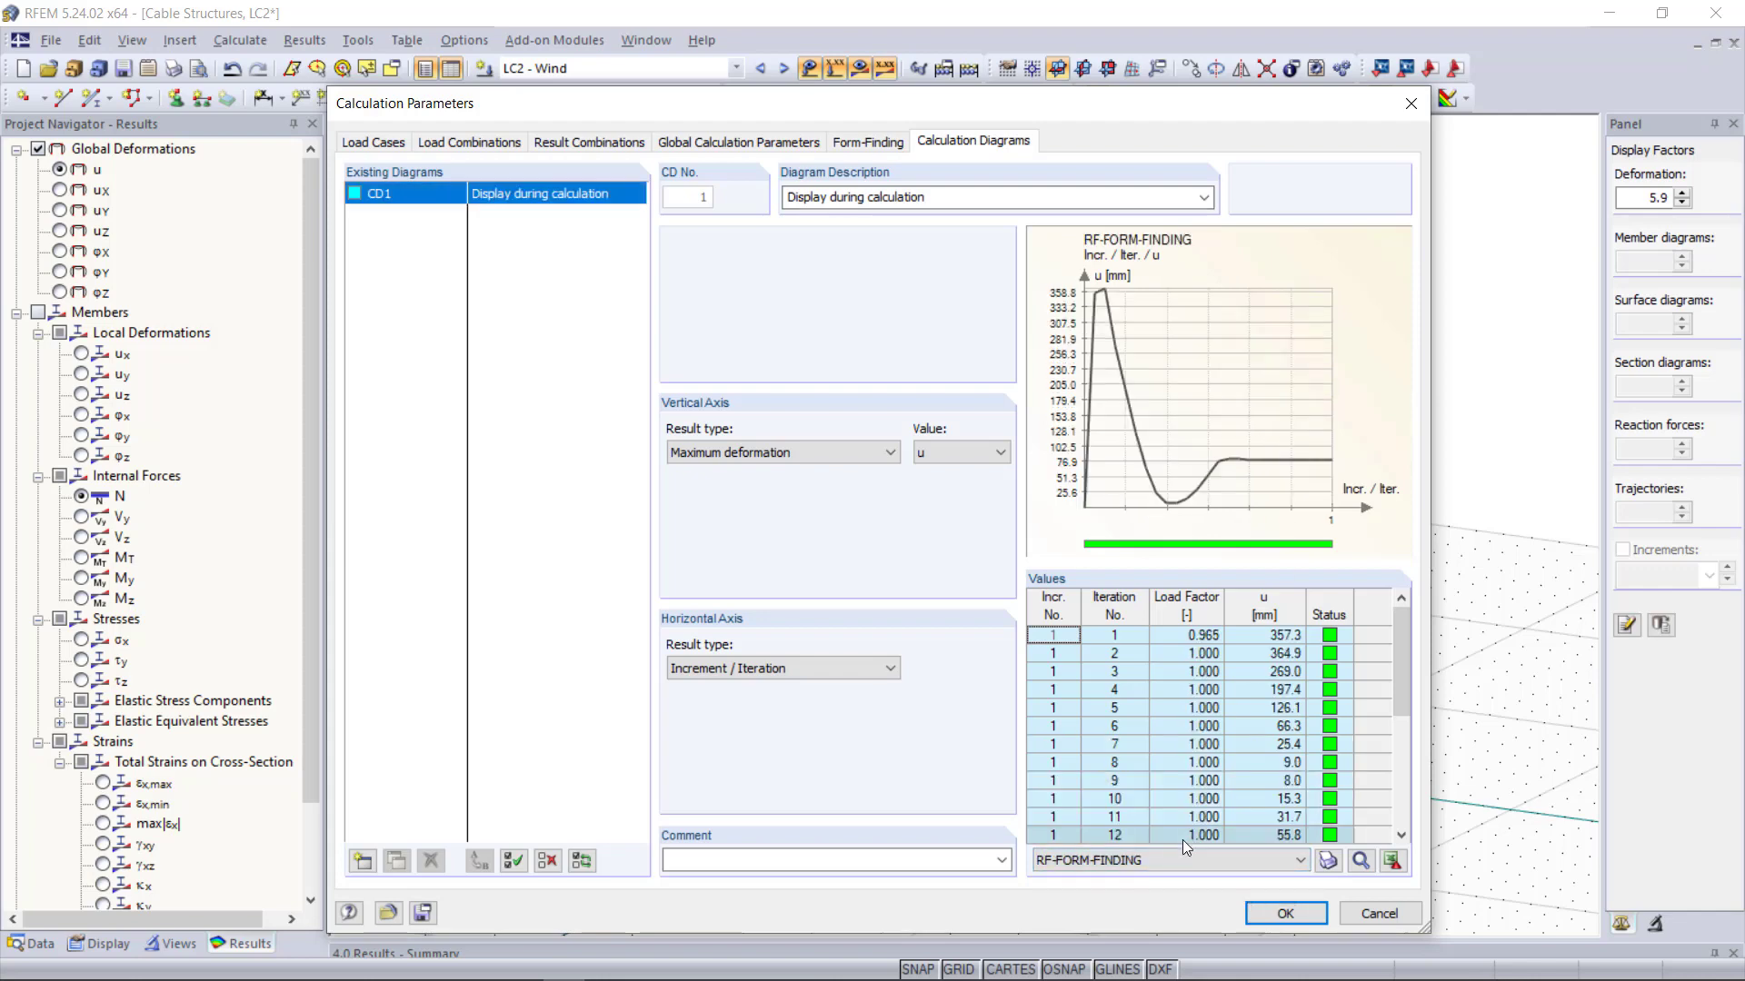
pyautogui.scroll(-4, 1186, 767)
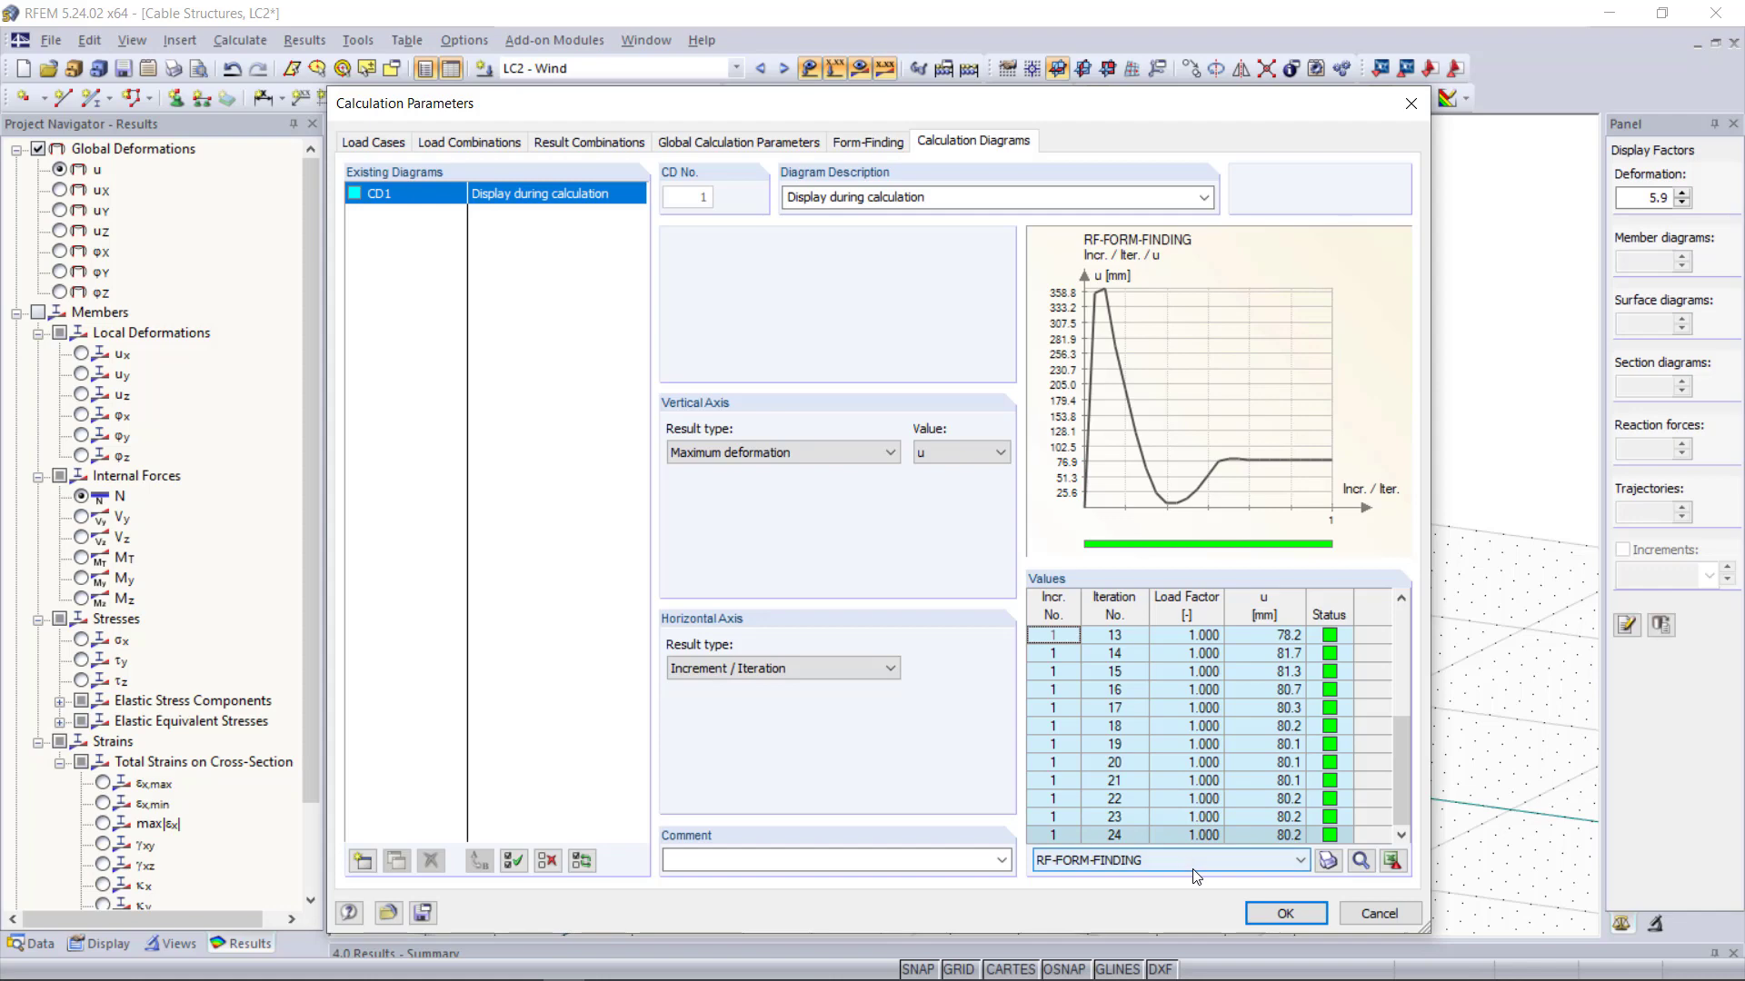
pyautogui.click(1374, 914)
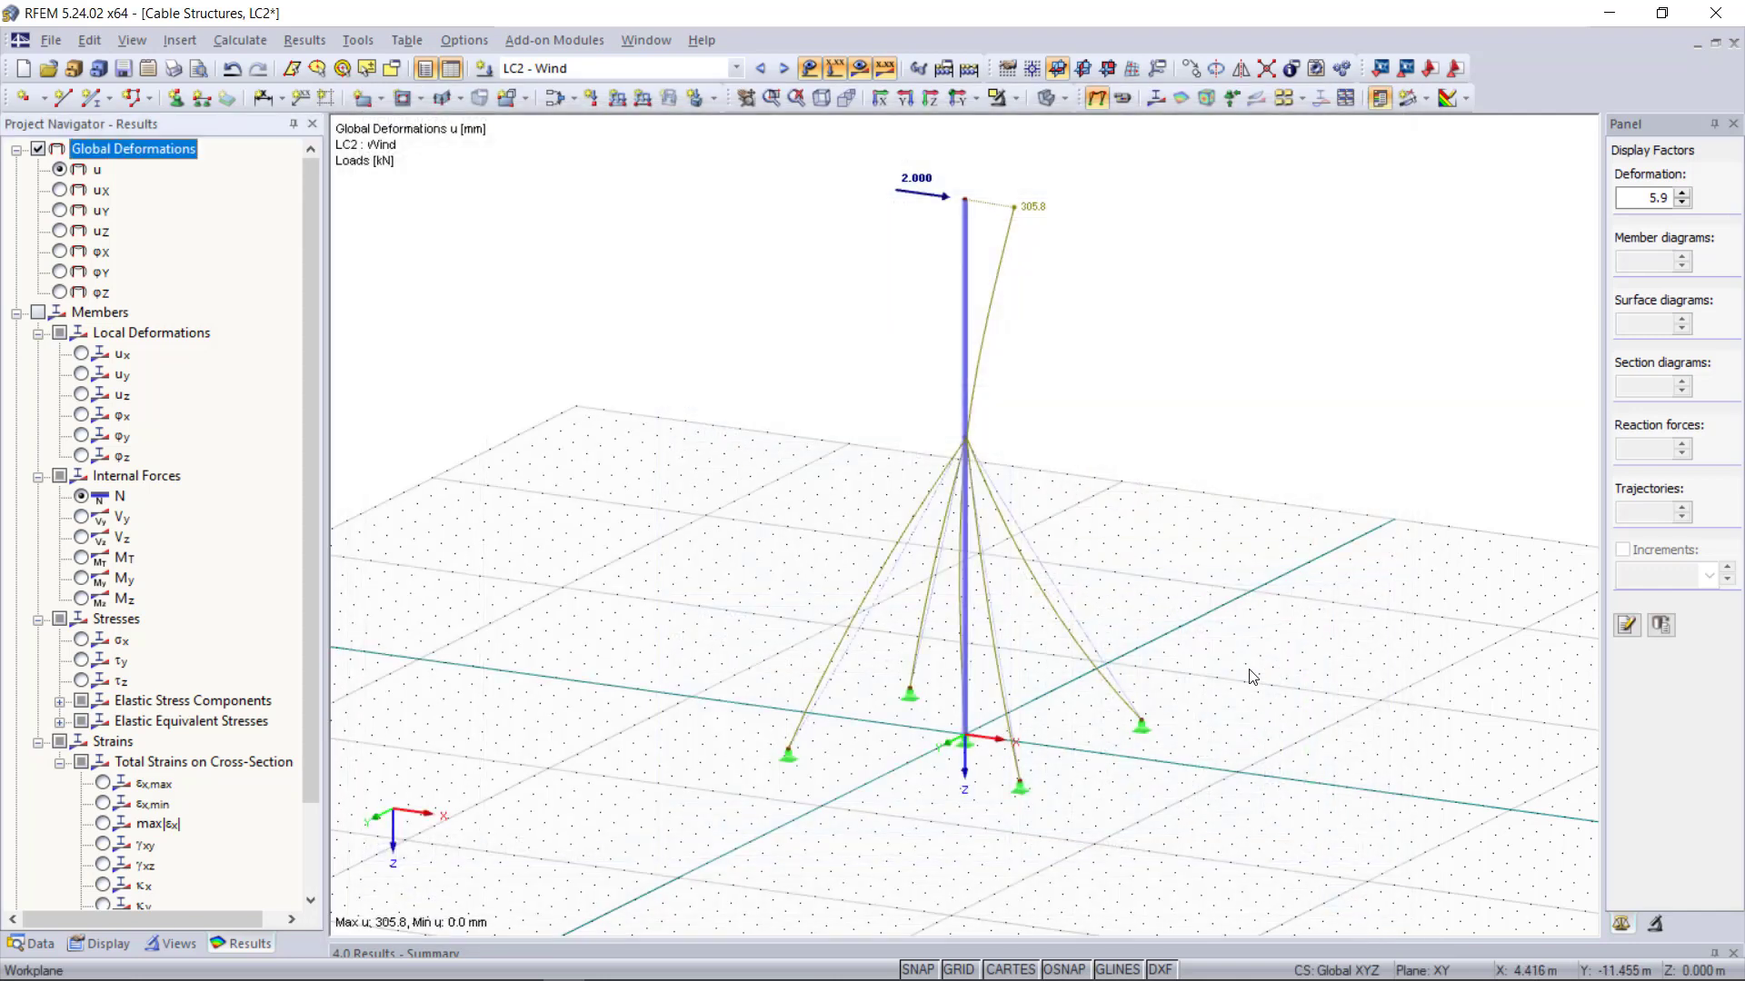